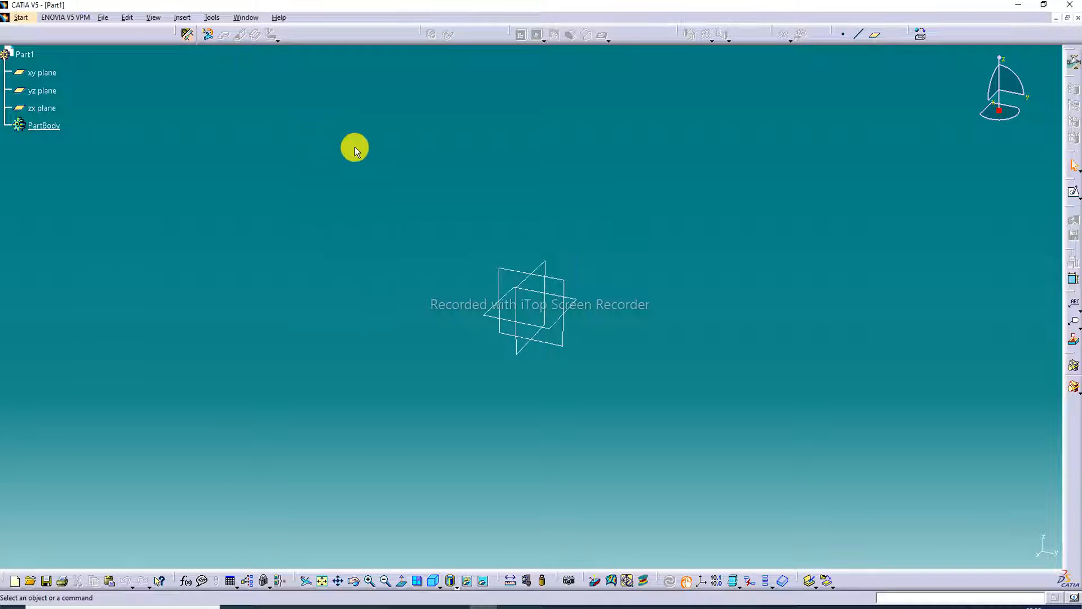
# - Detach the stamping commands as a floating palette and place it just below the compass
pyautogui.click(603, 36)
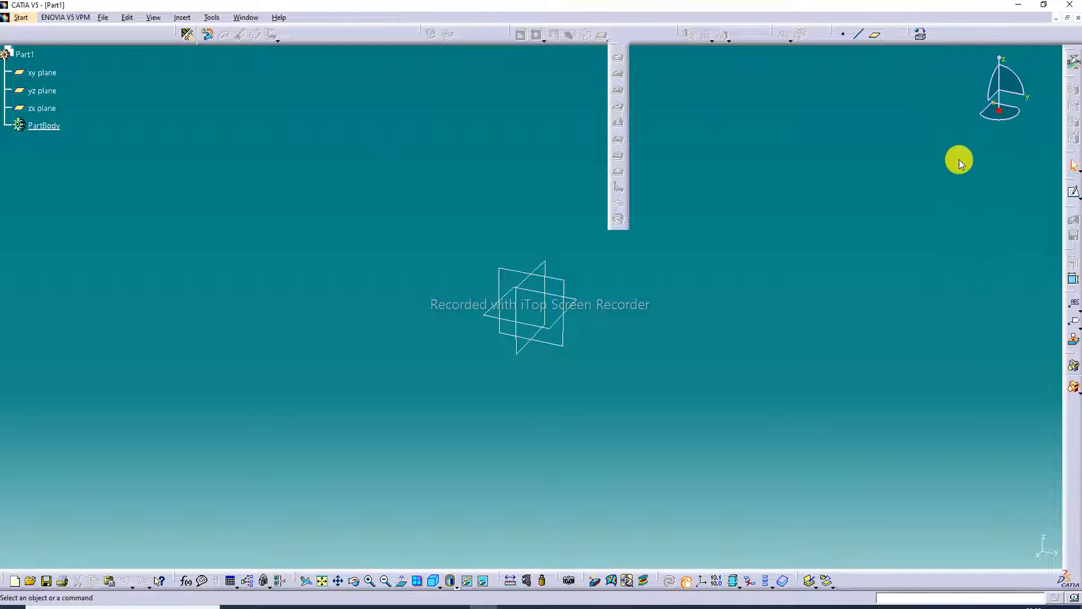
pyautogui.moveTo(959, 160); pyautogui.dragTo(981, 156)
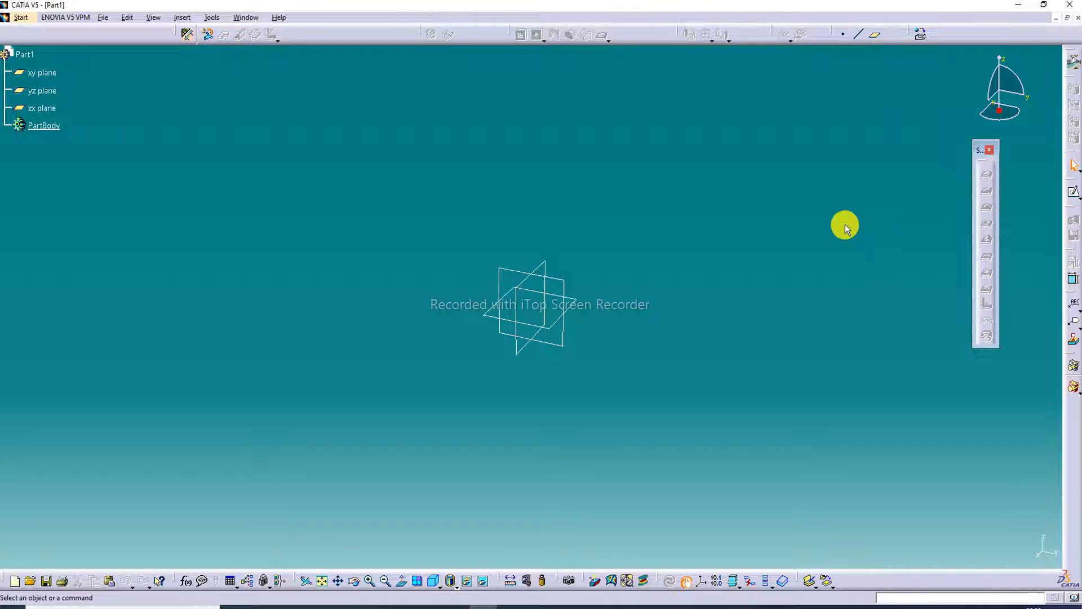
# - Sketch on the xy plane a centered rectangle about 167 by 100 mm around the origin
pyautogui.click(582, 306)
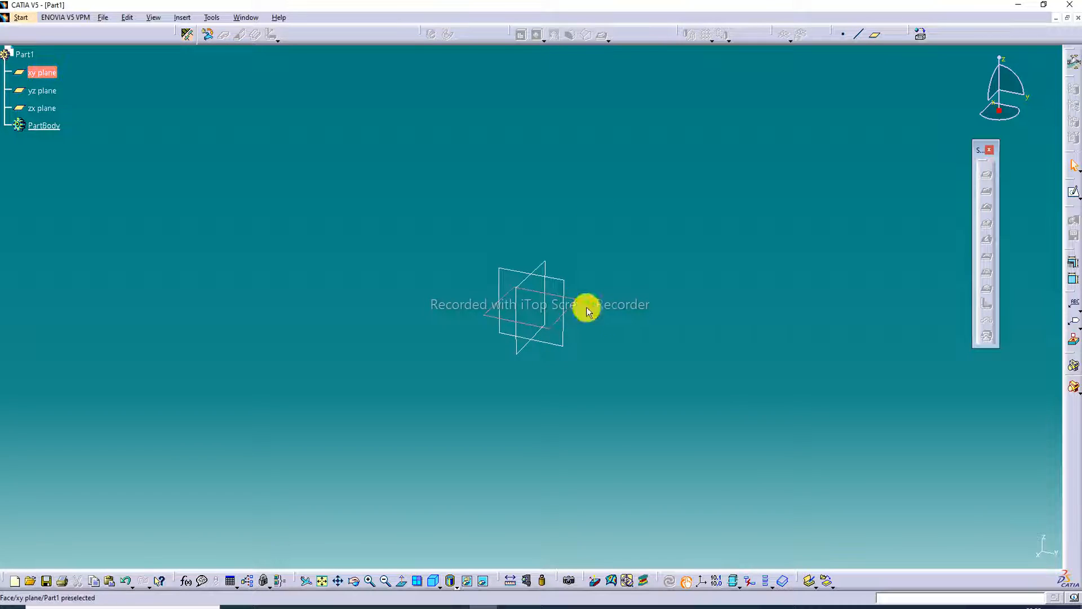
pyautogui.click(1075, 198)
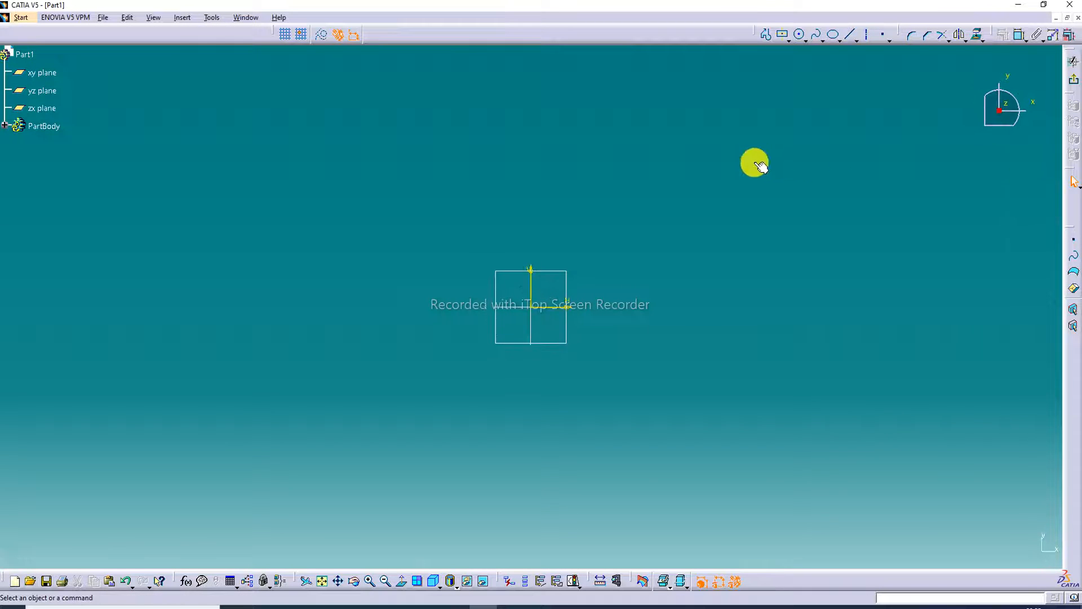
pyautogui.click(790, 39)
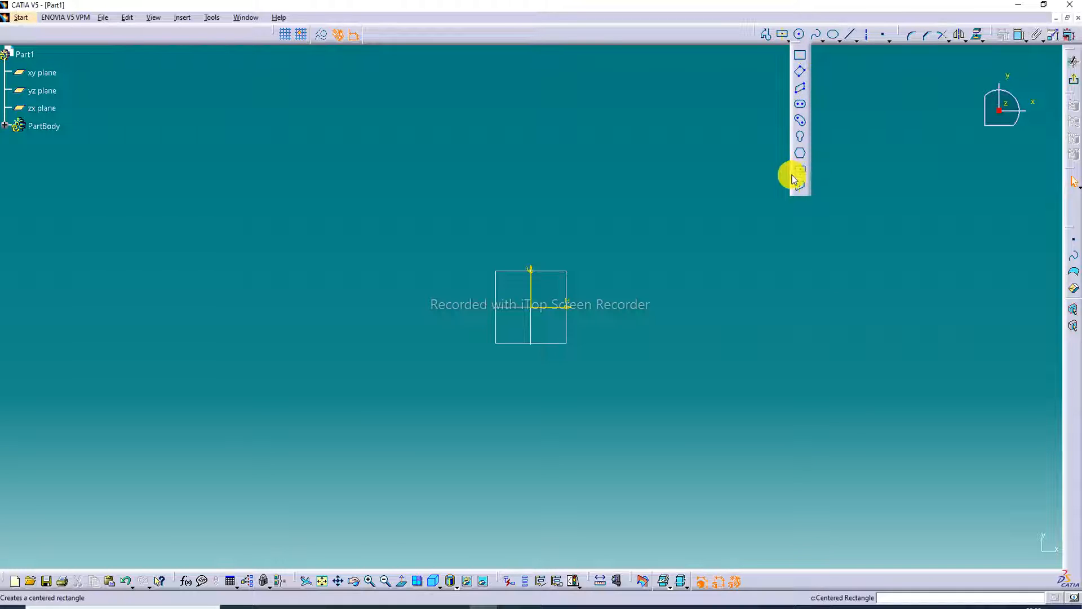
pyautogui.click(797, 172)
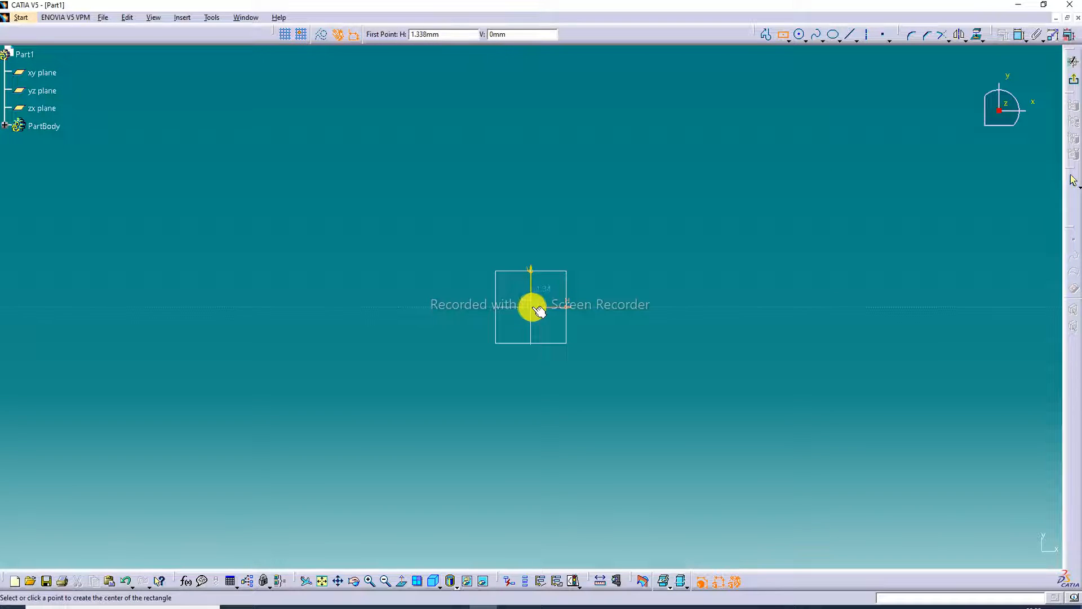
pyautogui.click(533, 307)
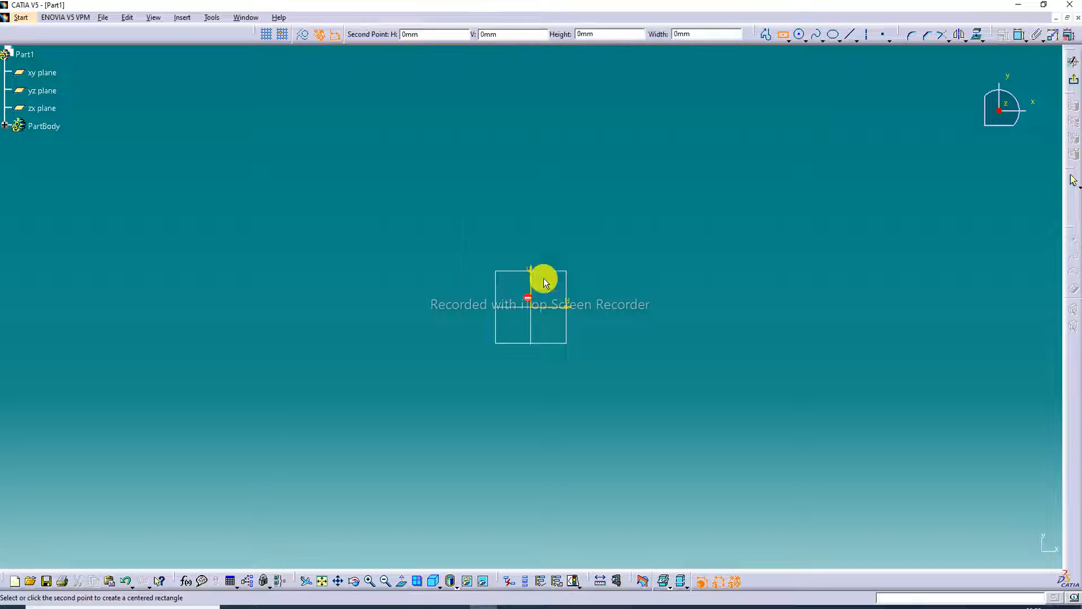
pyautogui.click(706, 199)
pyautogui.click(800, 158)
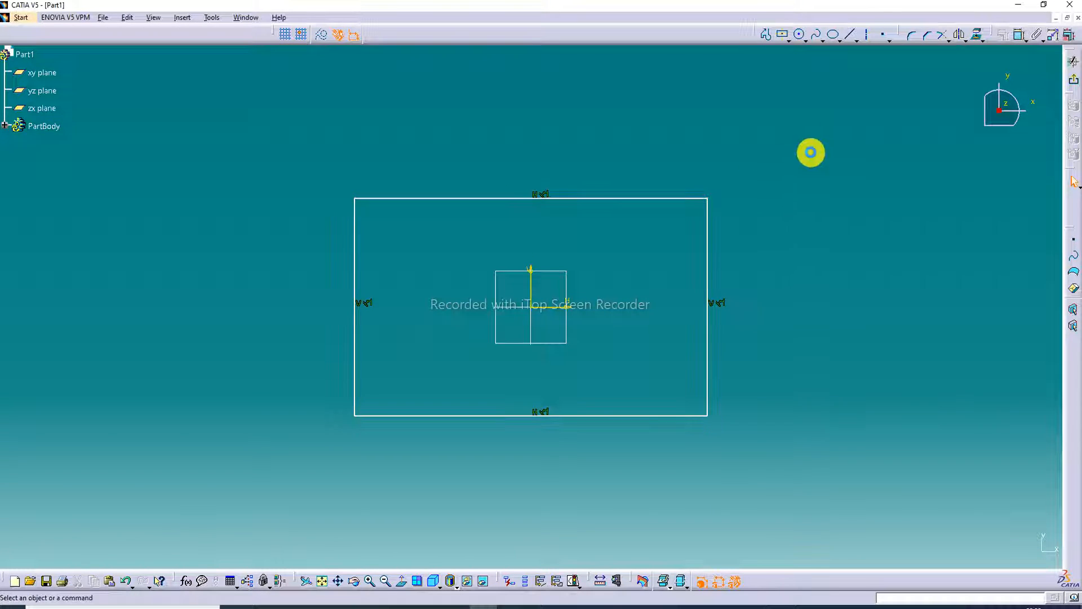
# - Dimension the rectangle's upper edge and its vertical side, placing both dimensions outside the profile
pyautogui.click(1018, 35)
pyautogui.click(596, 198)
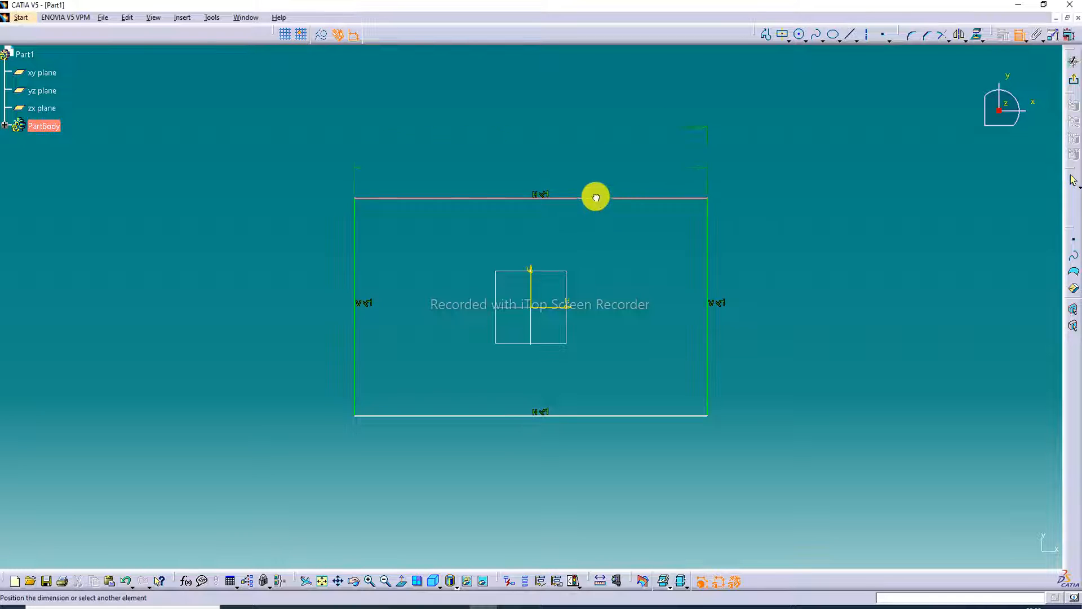
pyautogui.click(596, 162)
pyautogui.click(1019, 37)
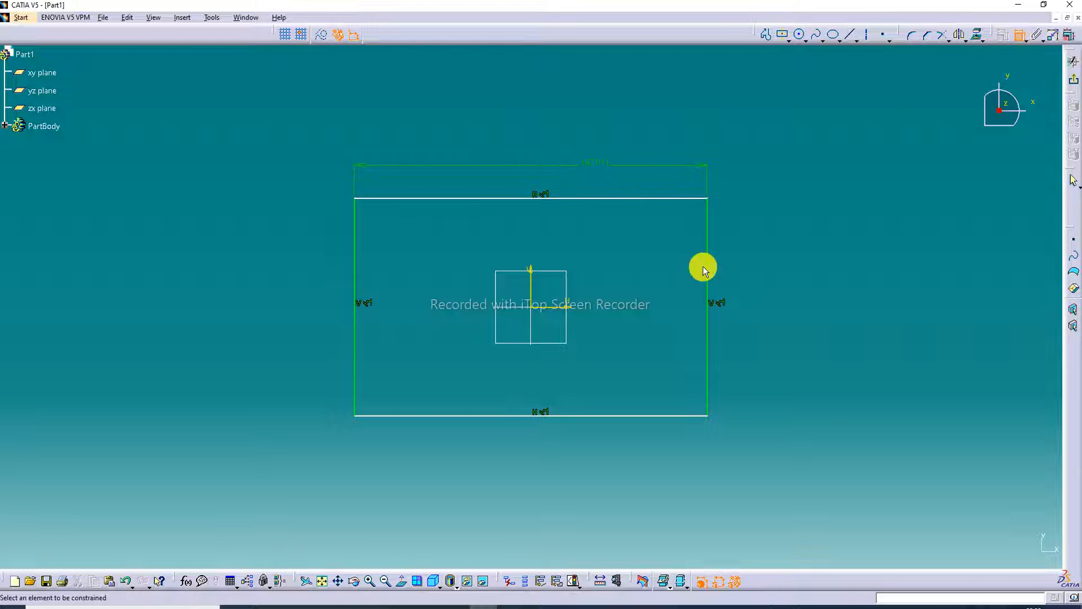
pyautogui.click(707, 265)
pyautogui.click(761, 287)
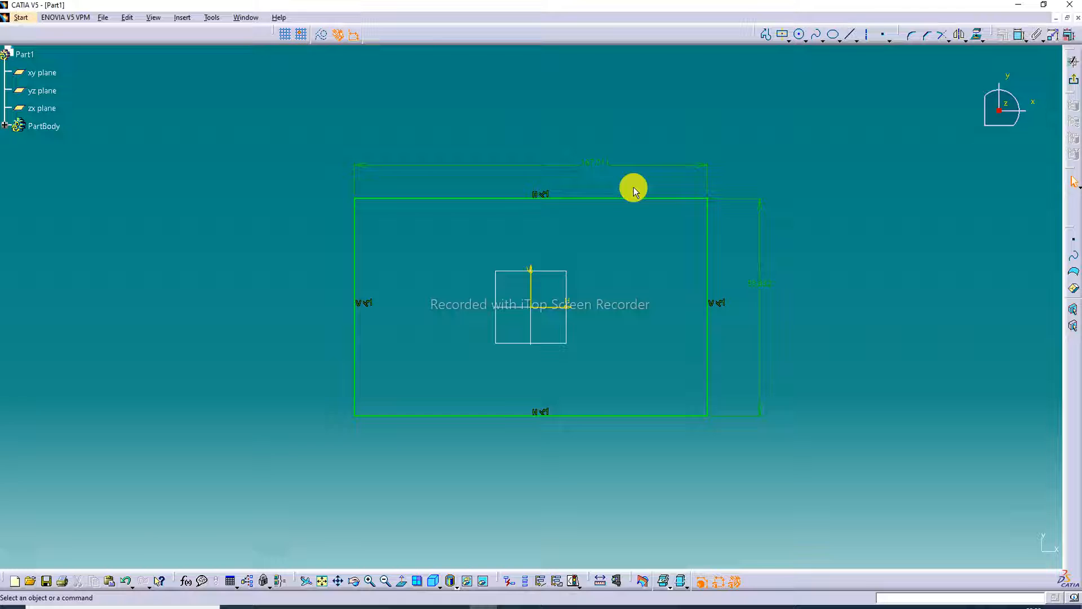
# - Set the rectangle's horizontal dimension to 140 mm
pyautogui.doubleClick(593, 165)
pyautogui.write('14')
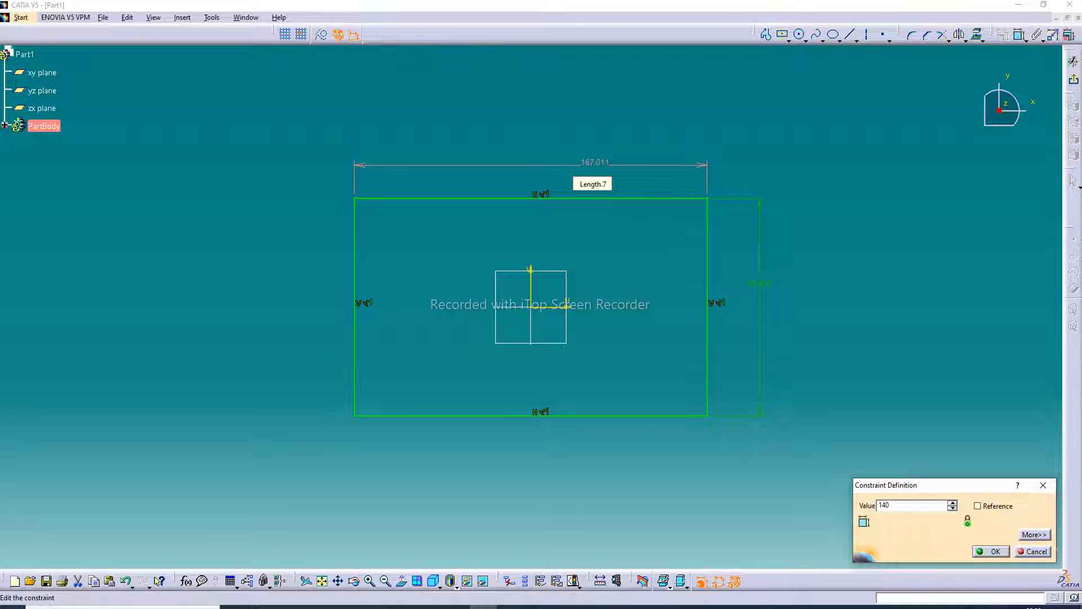
pyautogui.write('0')
pyautogui.press('Return')
# - Set the rectangle's vertical dimension to 70 mm
pyautogui.click(732, 291)
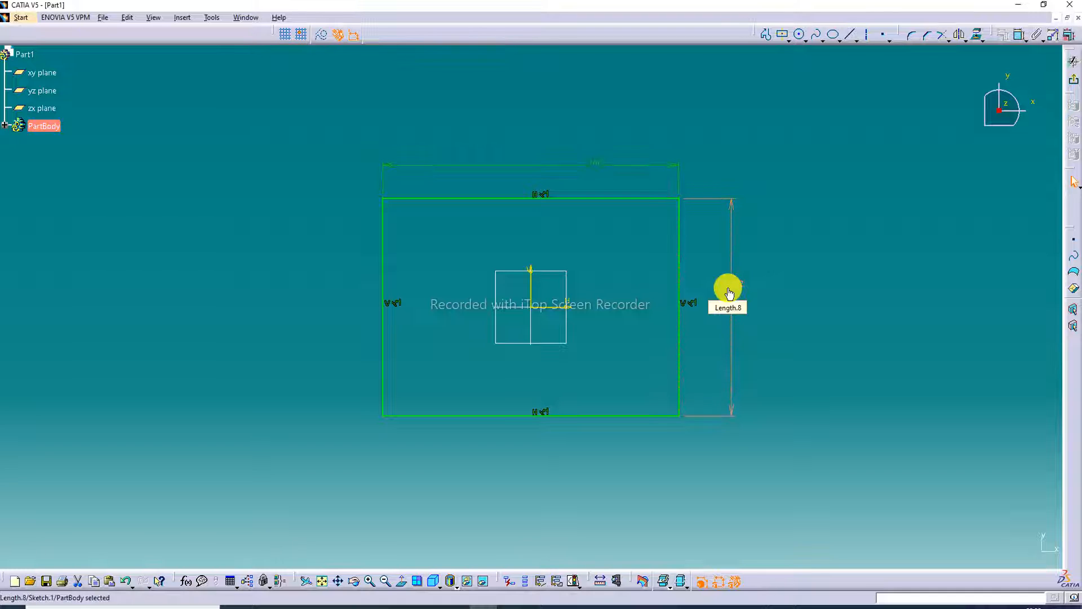
pyautogui.doubleClick(729, 292)
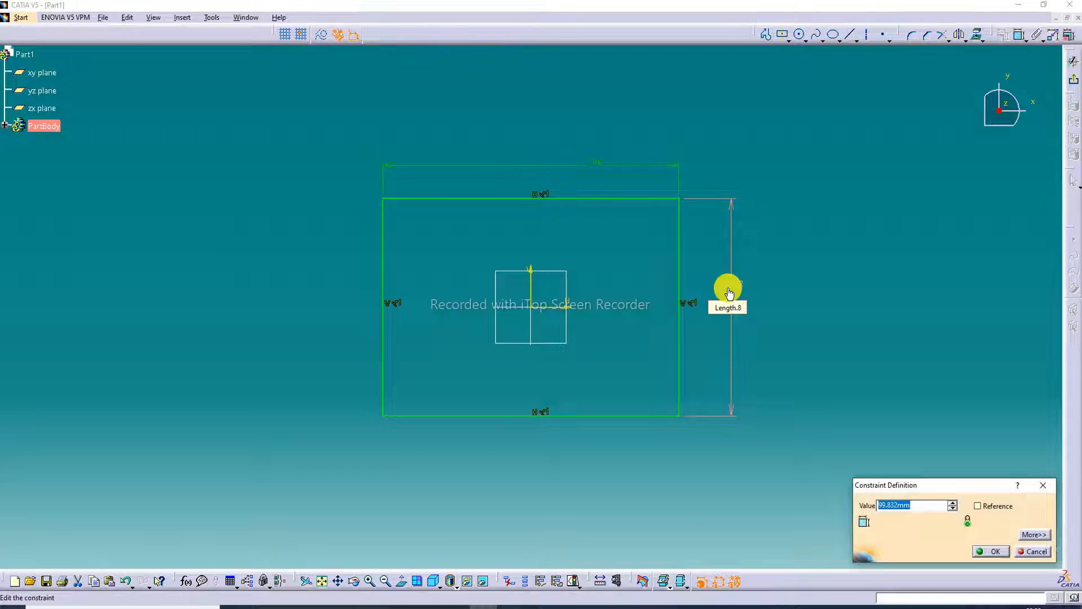
pyautogui.write('70')
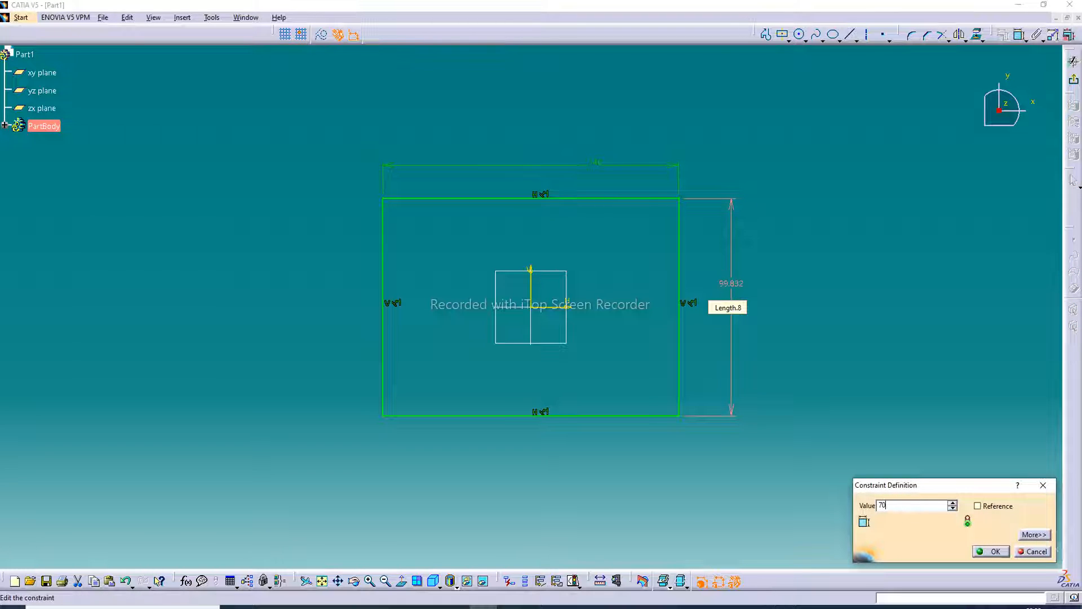
pyautogui.press('Return')
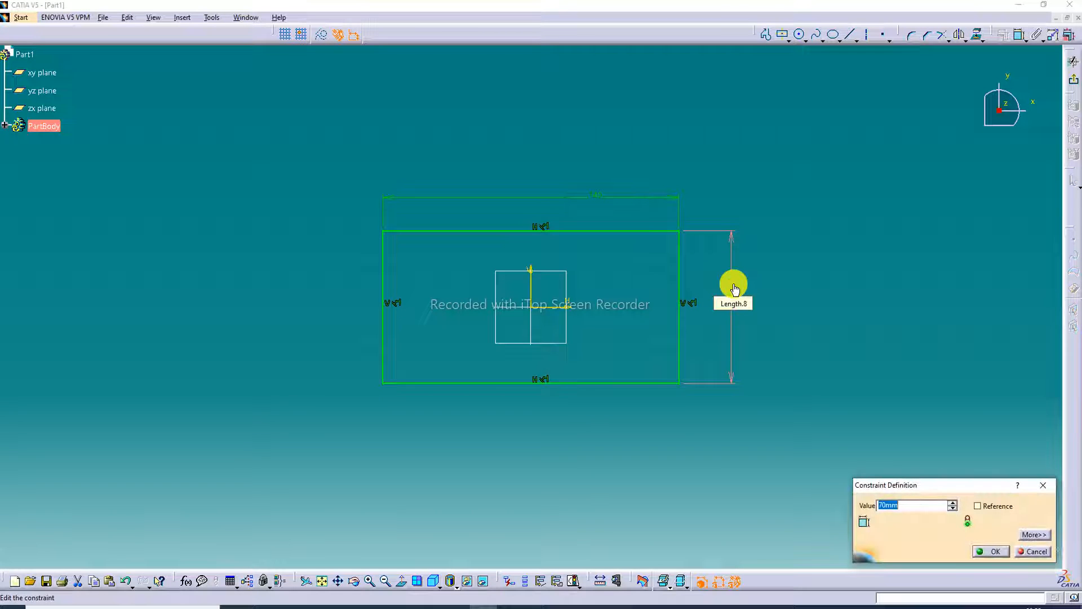
# - Set the rectangle's vertical dimension to 90 mm and exit the sketch
pyautogui.write('90')
pyautogui.press('Return')
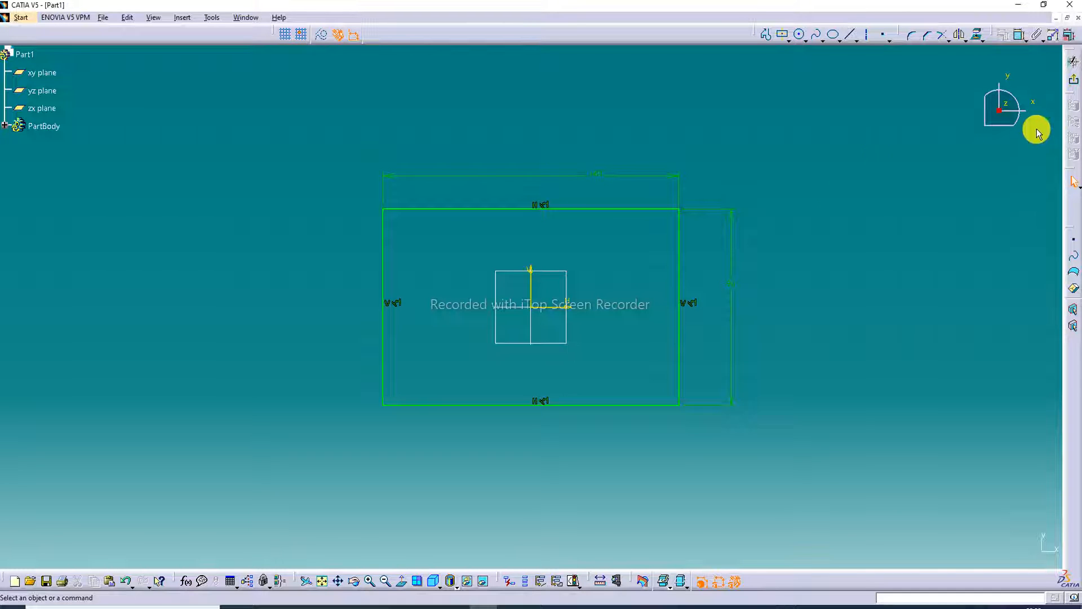
pyautogui.click(1074, 83)
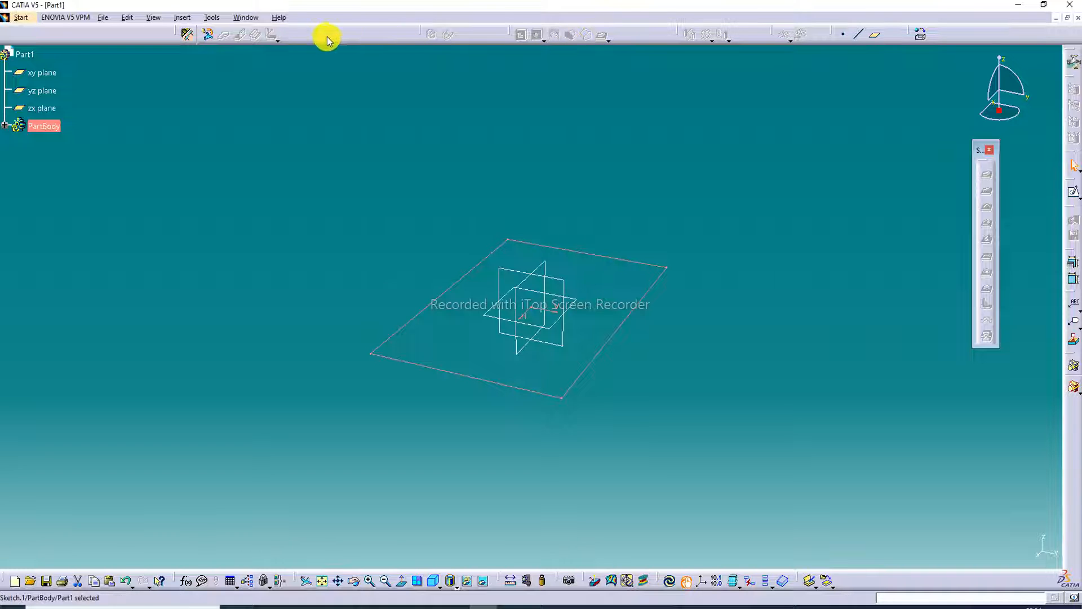
# - Define the sheet metal parameters with 2 mm thickness and 4 mm default bend radius, and create a wall from the rectangle sketch
pyautogui.click(187, 35)
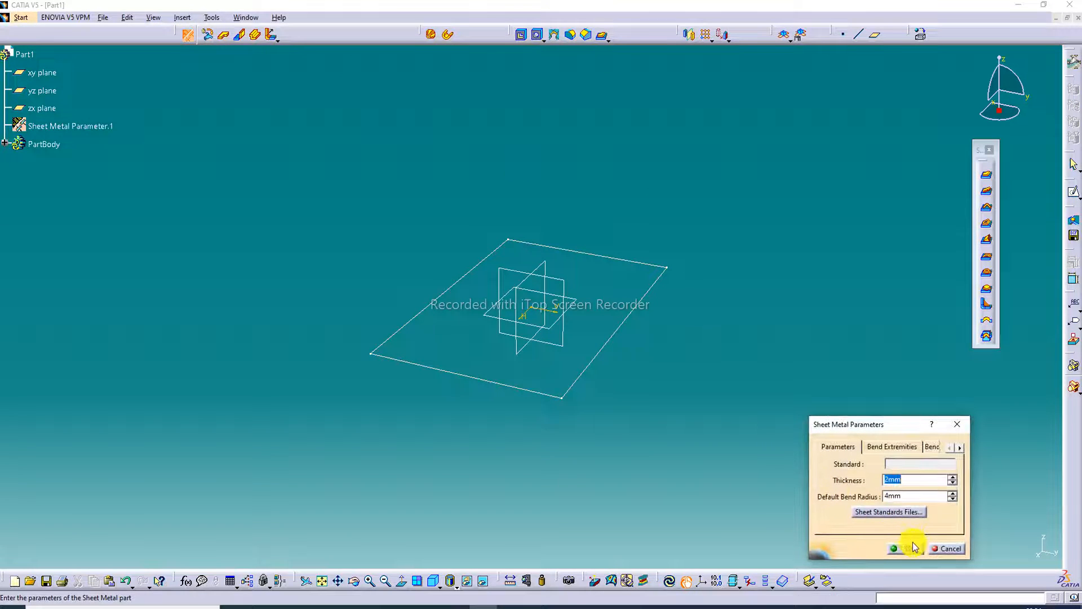
pyautogui.click(911, 548)
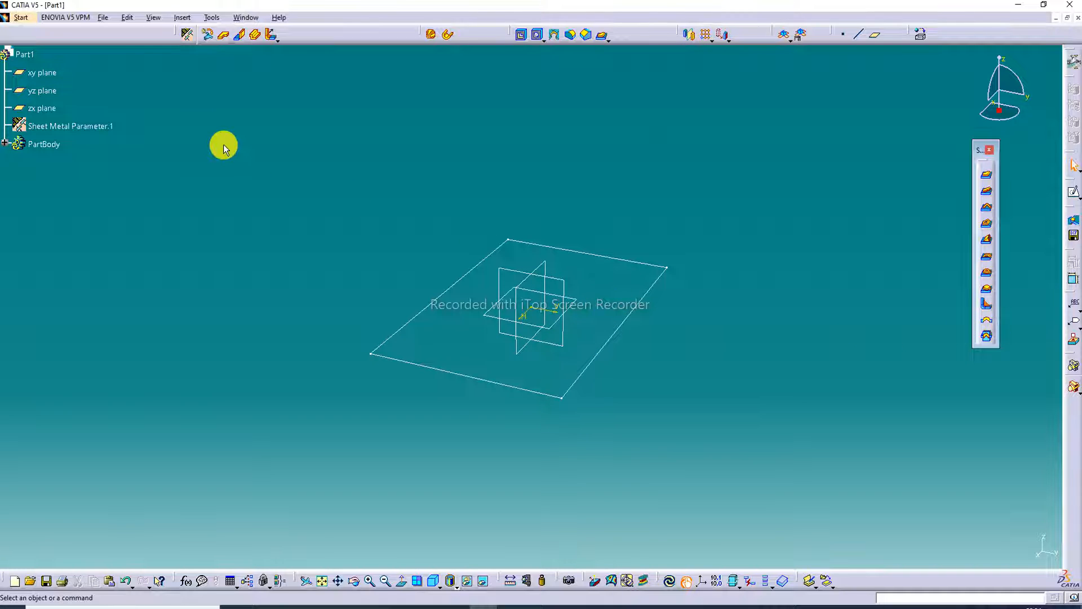
pyautogui.click(225, 37)
pyautogui.click(645, 296)
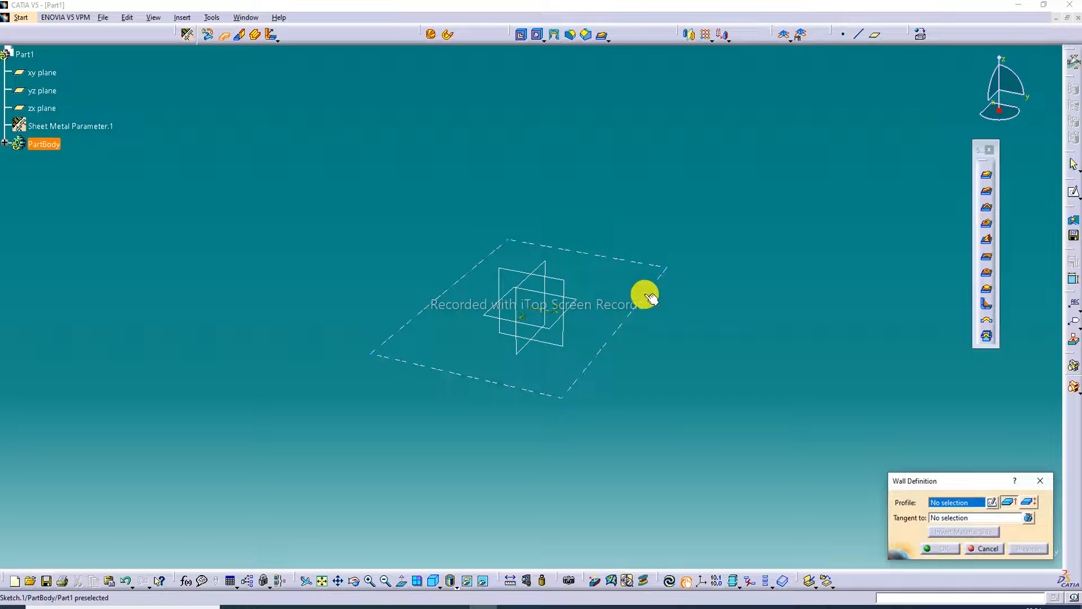
pyautogui.click(940, 549)
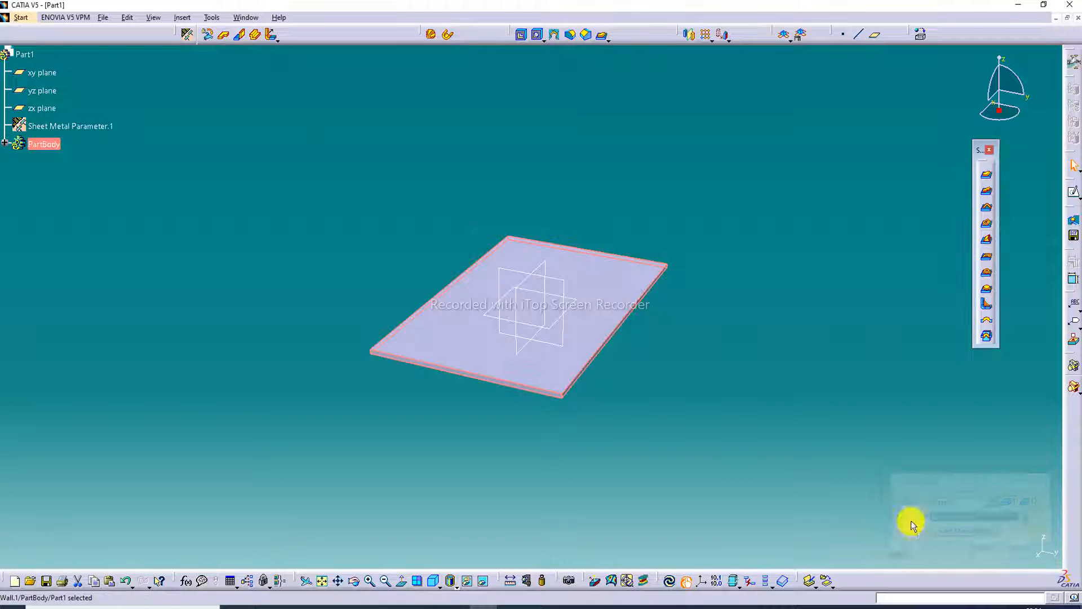
pyautogui.click(752, 227)
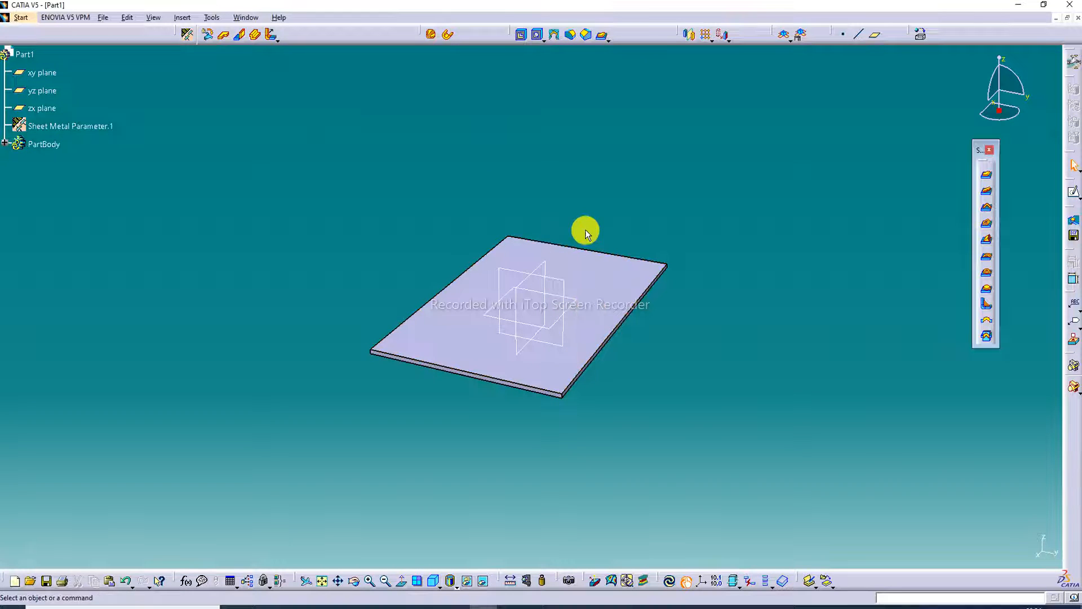
# - Start automatic walls on edge, 90 mm high at 90 degrees, on both short edges and one long edge of the base wall
pyautogui.click(225, 35)
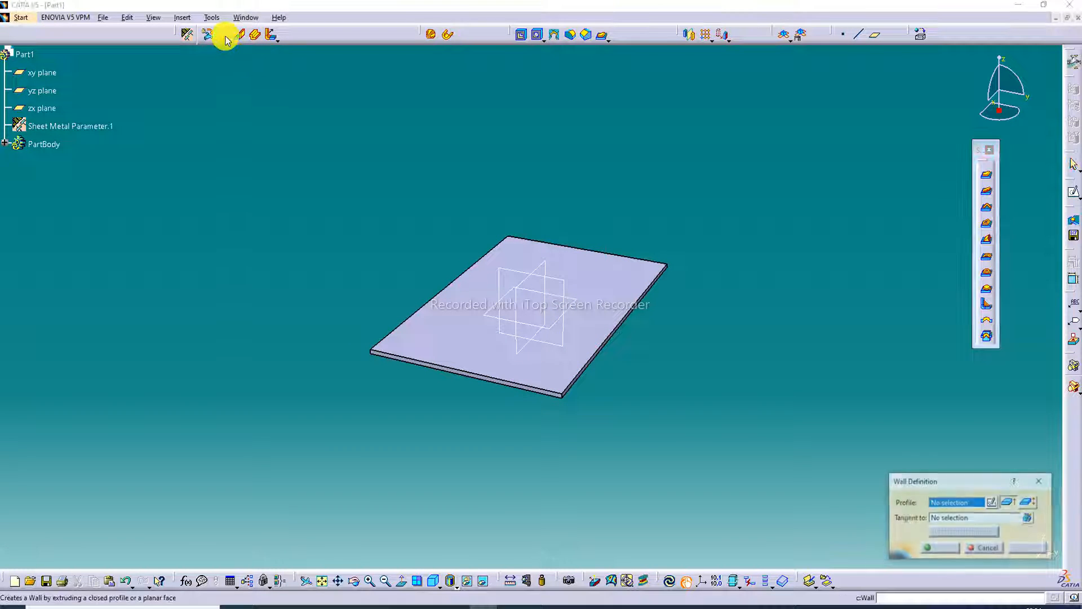
pyautogui.click(1040, 480)
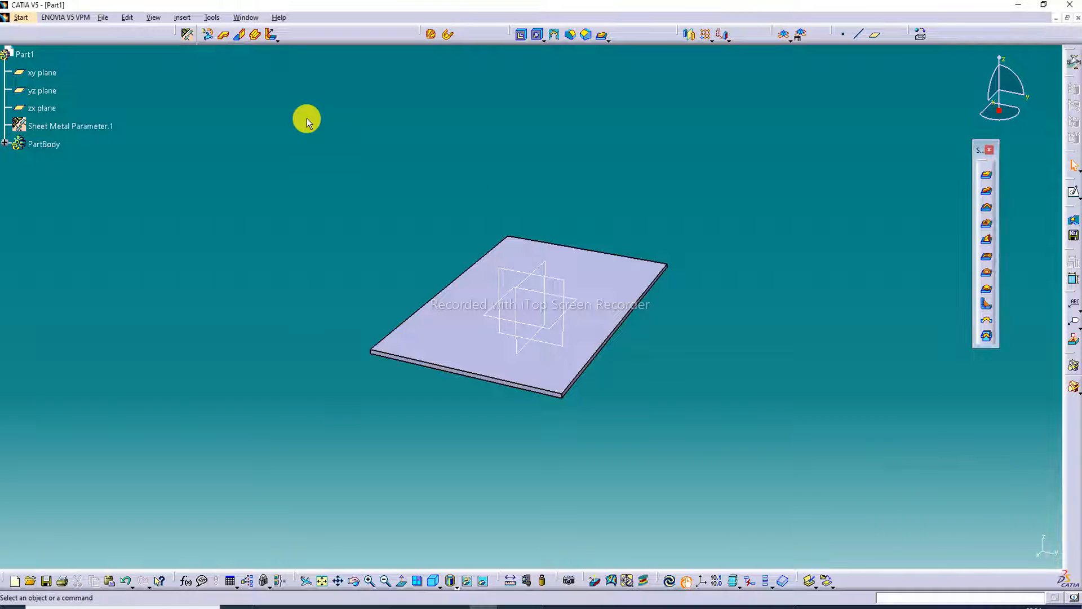
pyautogui.click(241, 36)
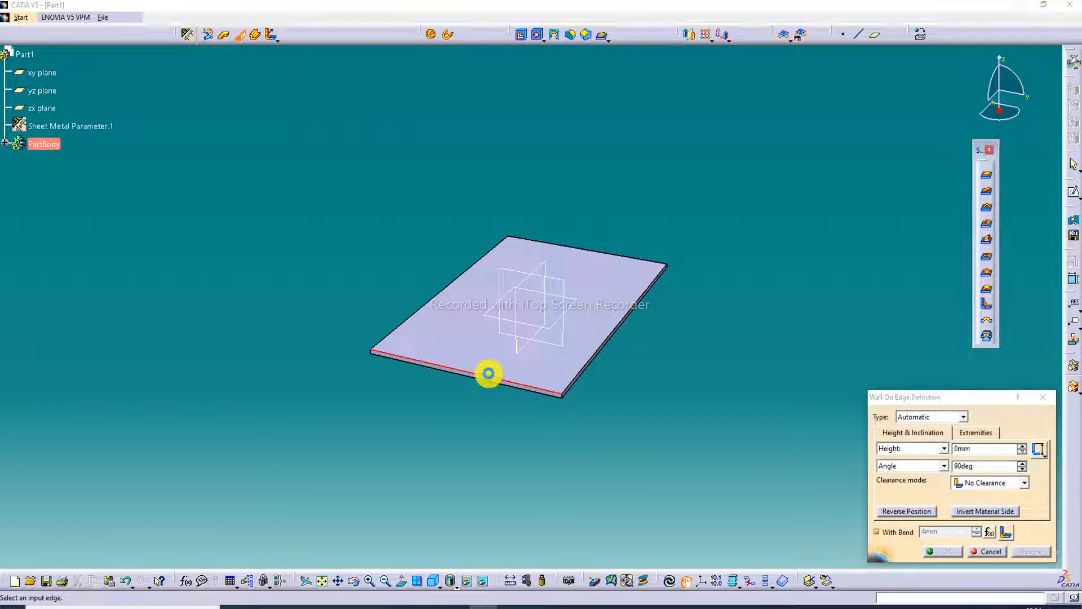
pyautogui.click(488, 373)
pyautogui.click(657, 242)
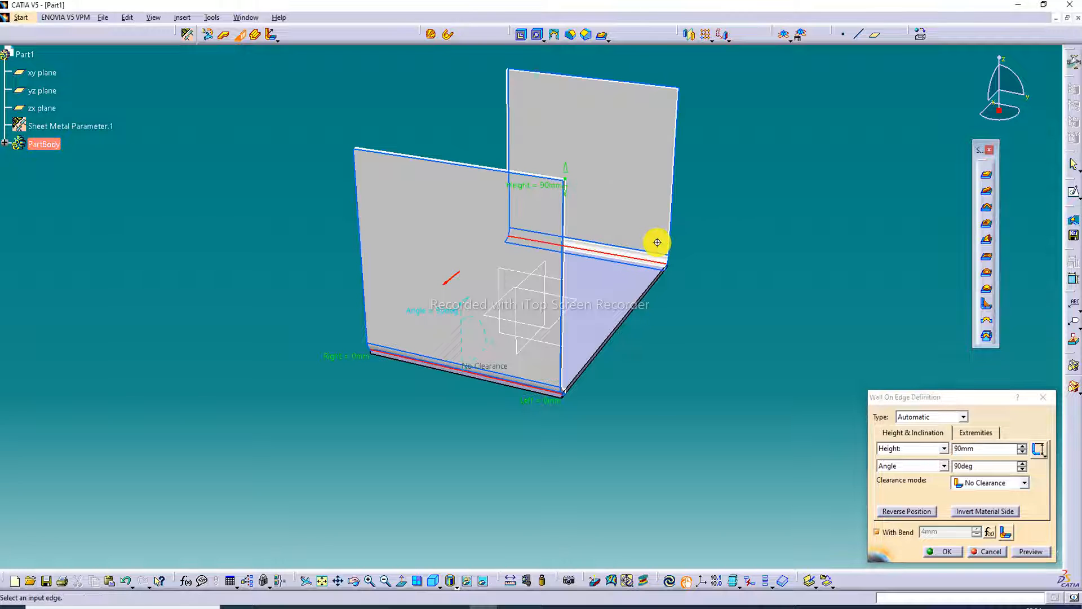
pyautogui.moveTo(657, 242); pyautogui.dragTo(435, 322, button='middle')
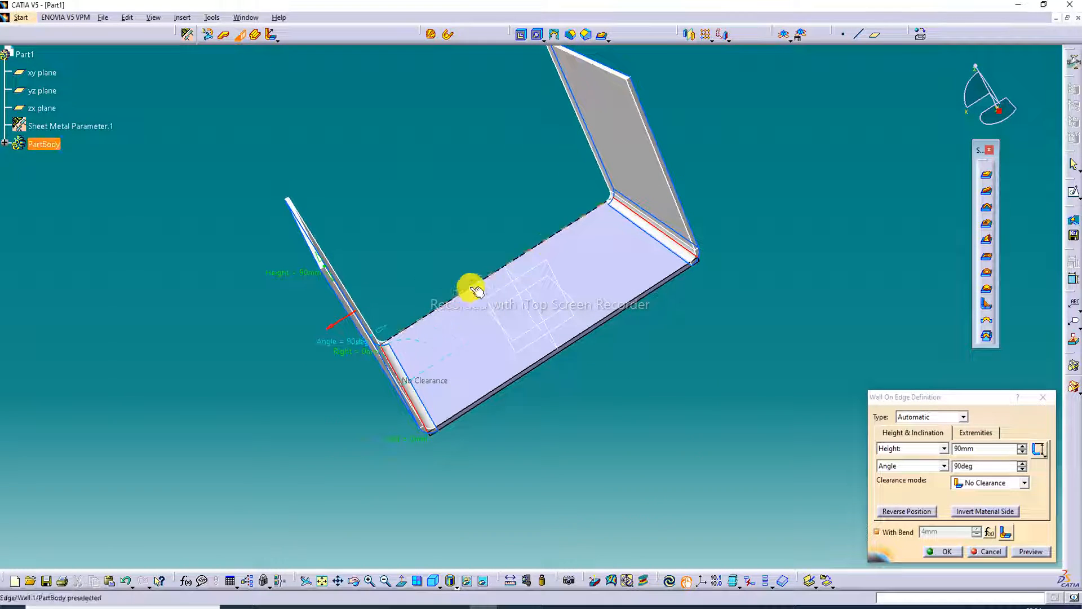
pyautogui.click(551, 243)
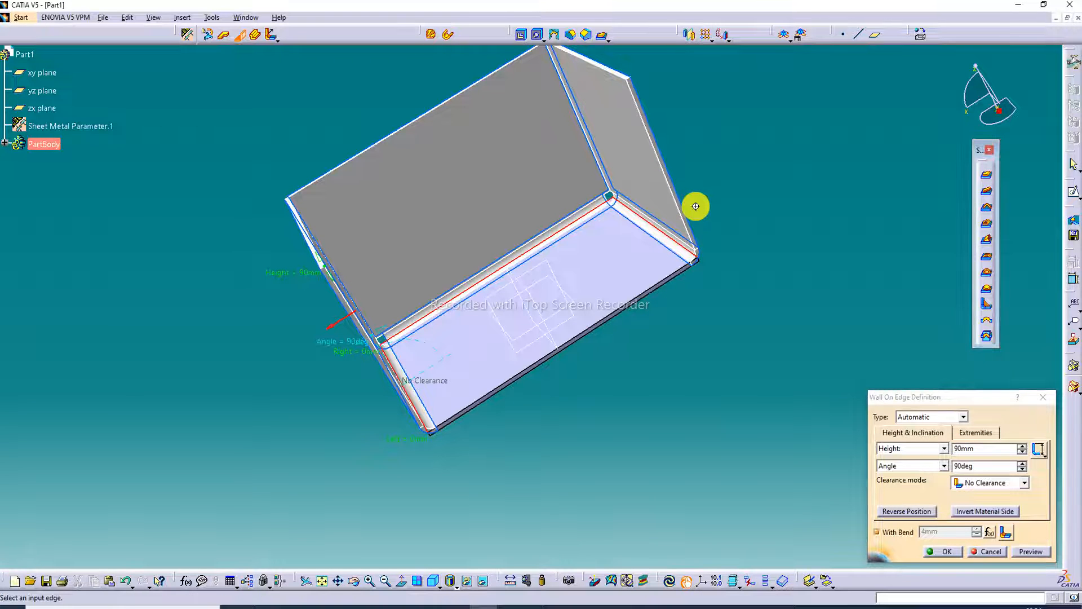
# - Pull the right limit of the edge walls inward so one end of each is set back from its corner
pyautogui.moveTo(695, 205); pyautogui.dragTo(718, 285, button='middle')
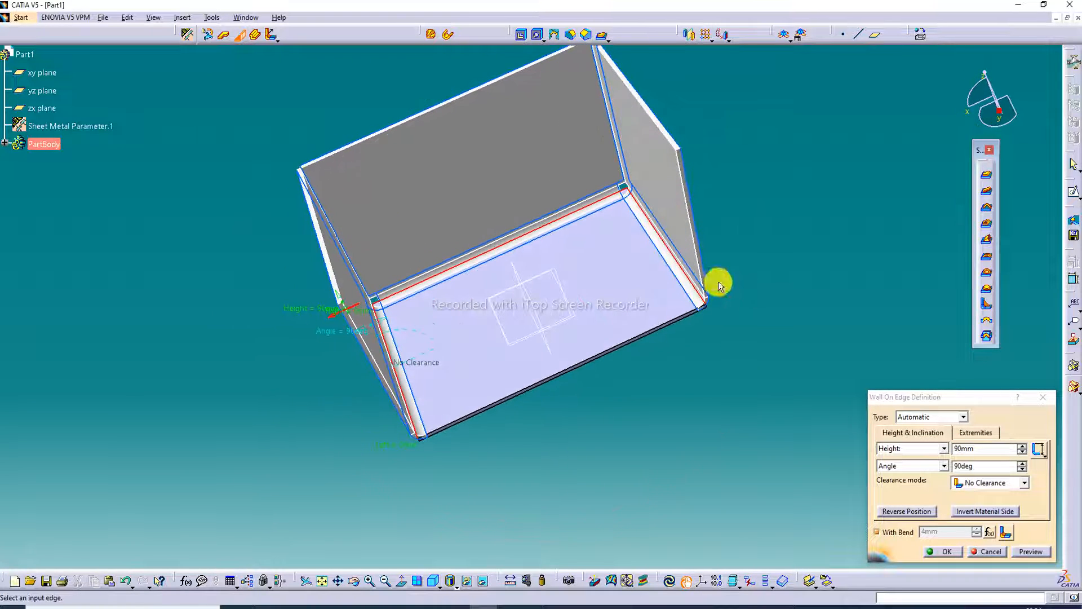
pyautogui.moveTo(341, 310); pyautogui.dragTo(355, 335)
pyautogui.moveTo(478, 340); pyautogui.dragTo(411, 218, button='middle')
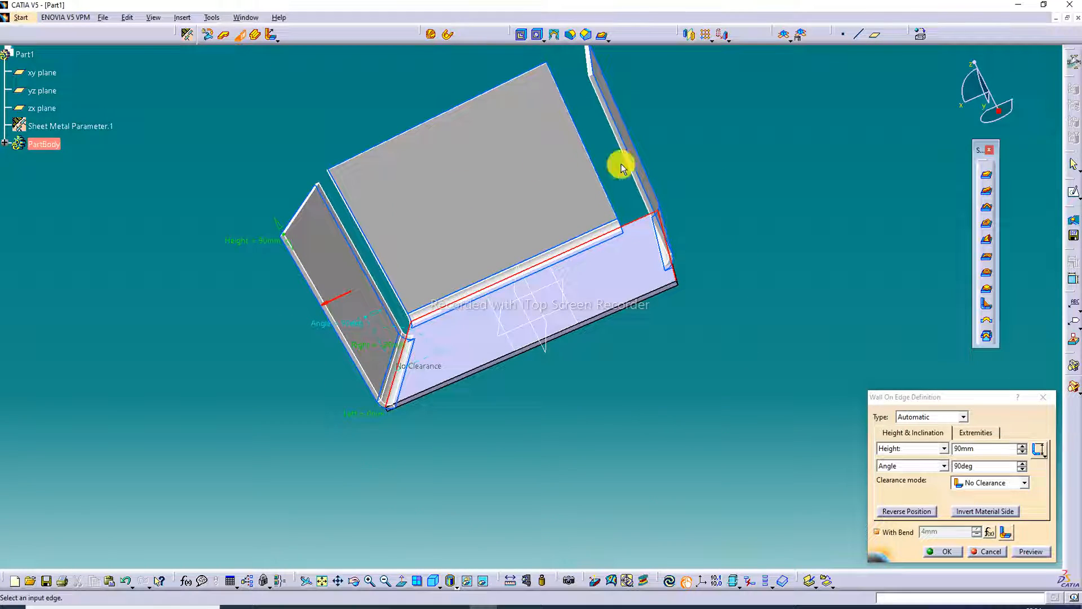
pyautogui.moveTo(710, 172); pyautogui.dragTo(662, 258, button='middle')
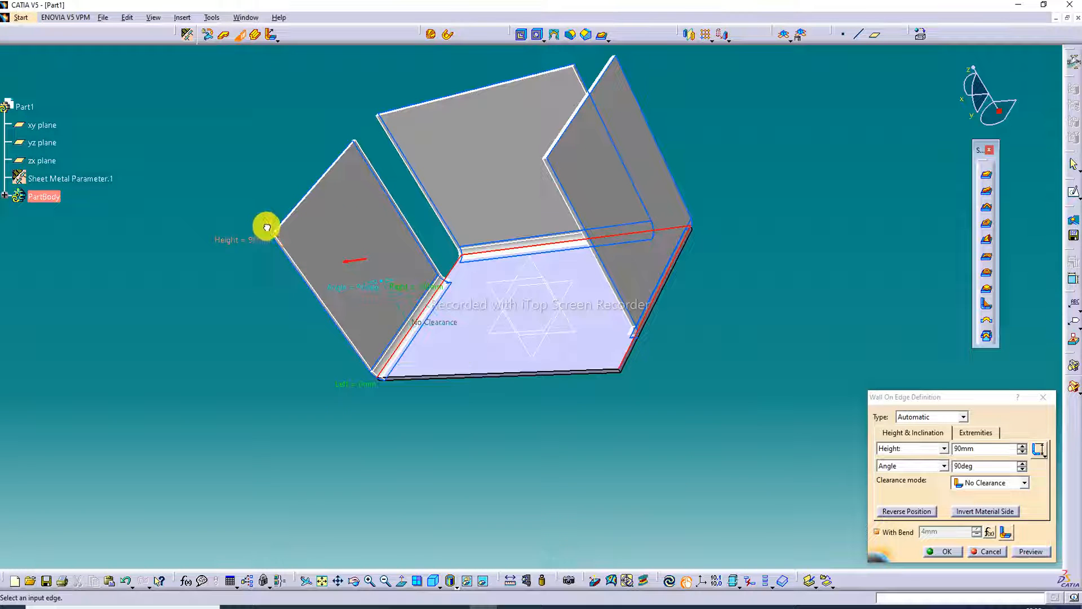
# - Lower the edge walls to 71 mm, move their right limit back toward the corner, and complete the Wall On Edge feature
pyautogui.moveTo(267, 227); pyautogui.dragTo(282, 248)
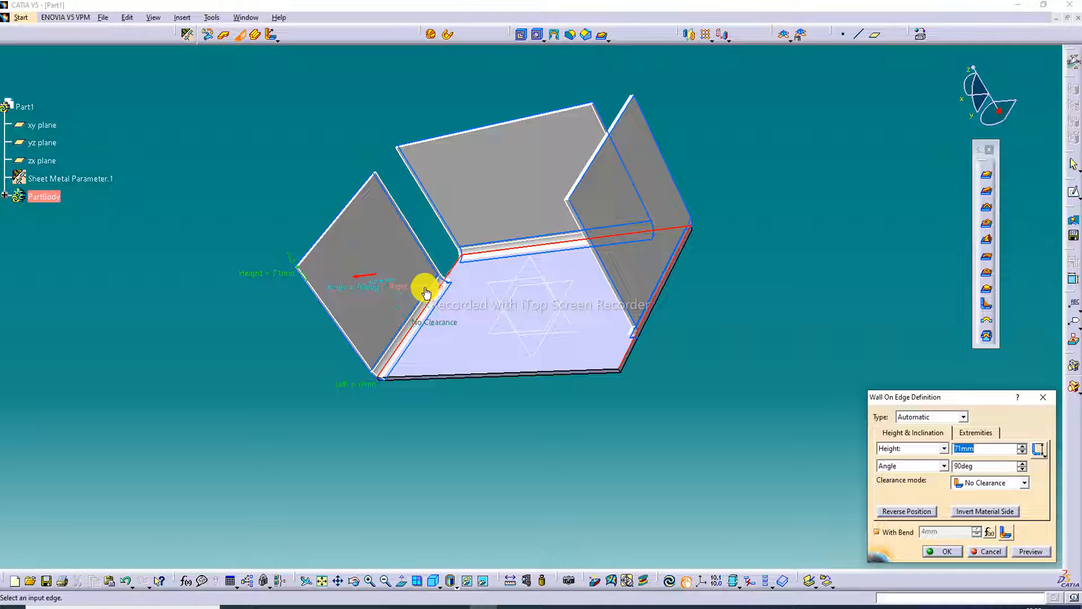
pyautogui.moveTo(425, 290); pyautogui.dragTo(443, 279)
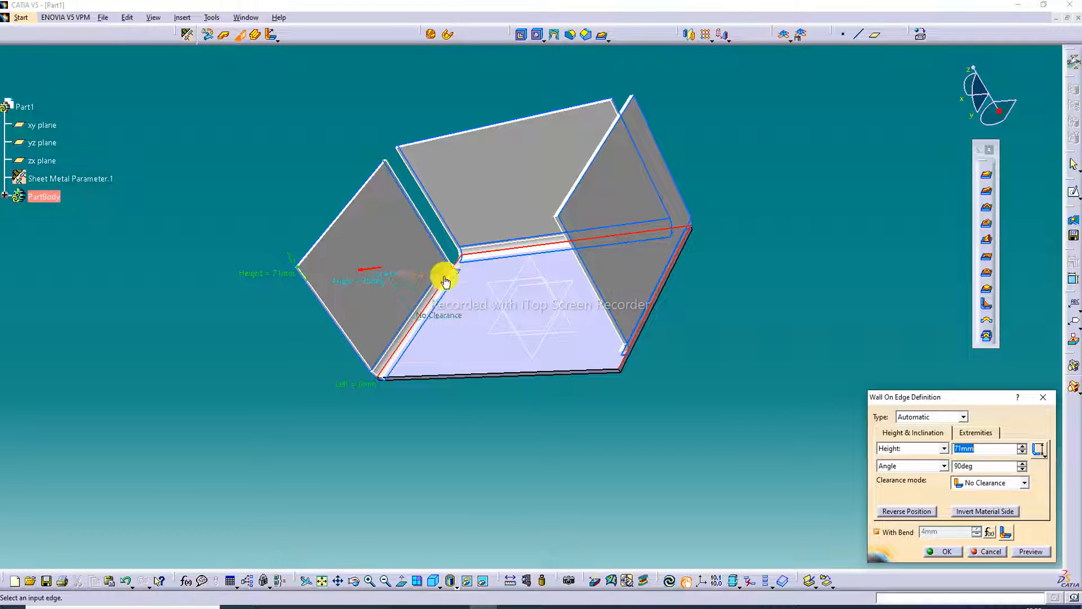
pyautogui.moveTo(516, 212); pyautogui.dragTo(630, 309, button='middle')
pyautogui.click(947, 552)
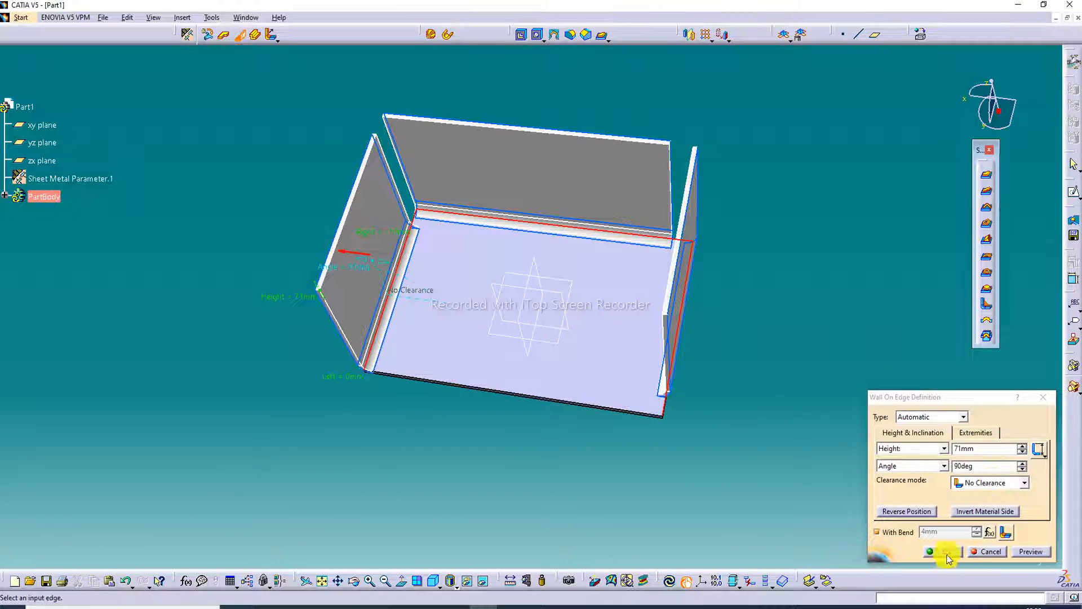
# - Pull the left limit of the edge walls slightly inward from the corner and complete the Wall On Edge feature
pyautogui.moveTo(768, 320); pyautogui.dragTo(763, 266, button='middle')
pyautogui.doubleClick(716, 265)
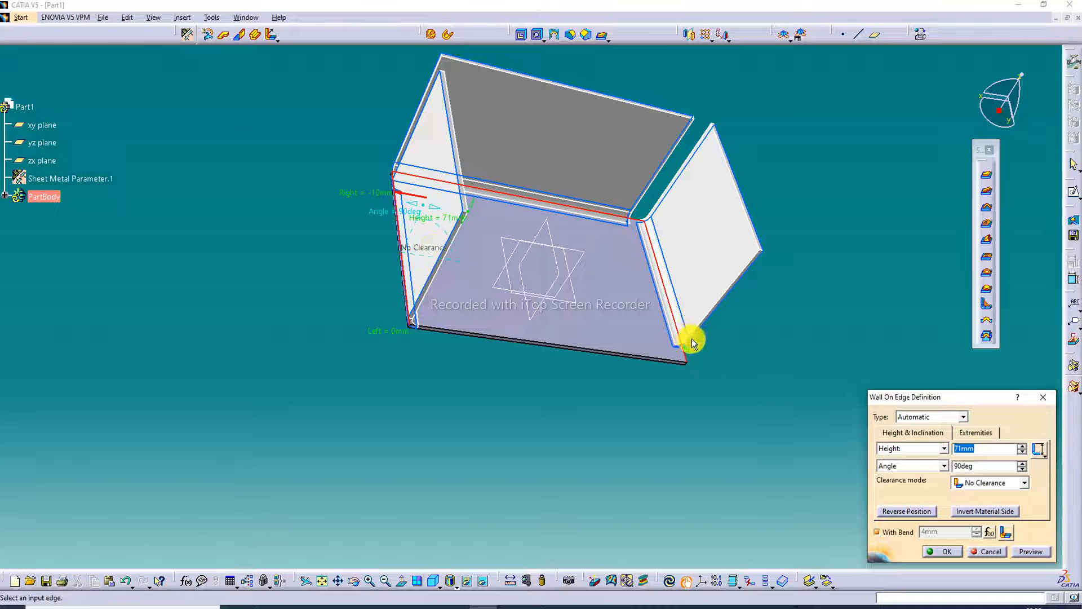
pyautogui.moveTo(399, 333)
pyautogui.mouseDown()
pyautogui.moveTo(410, 377)
pyautogui.moveTo(411, 329)
pyautogui.mouseUp()
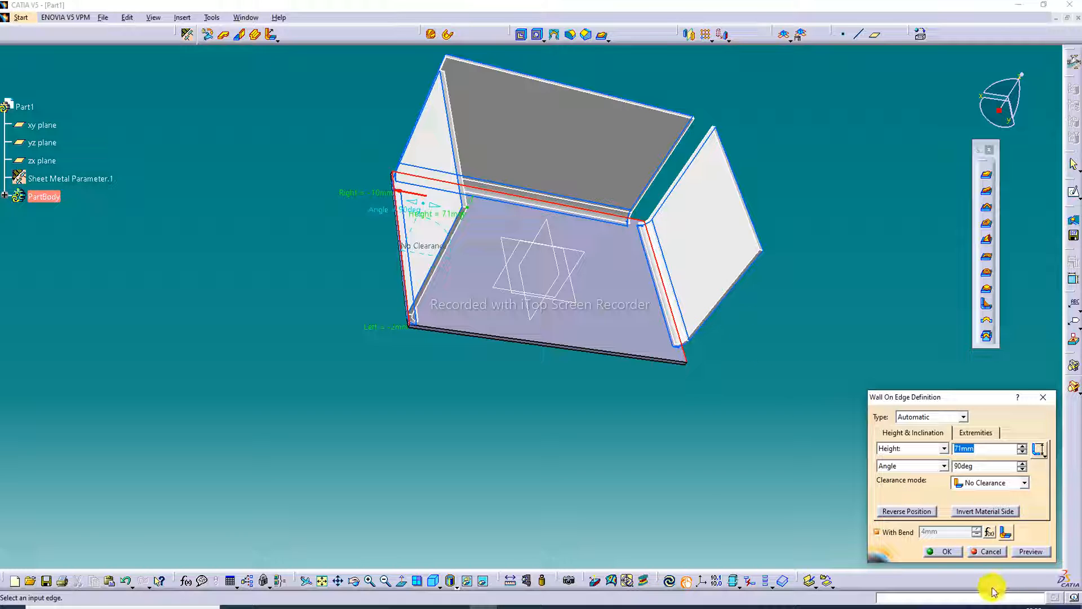
pyautogui.click(943, 552)
pyautogui.click(872, 250)
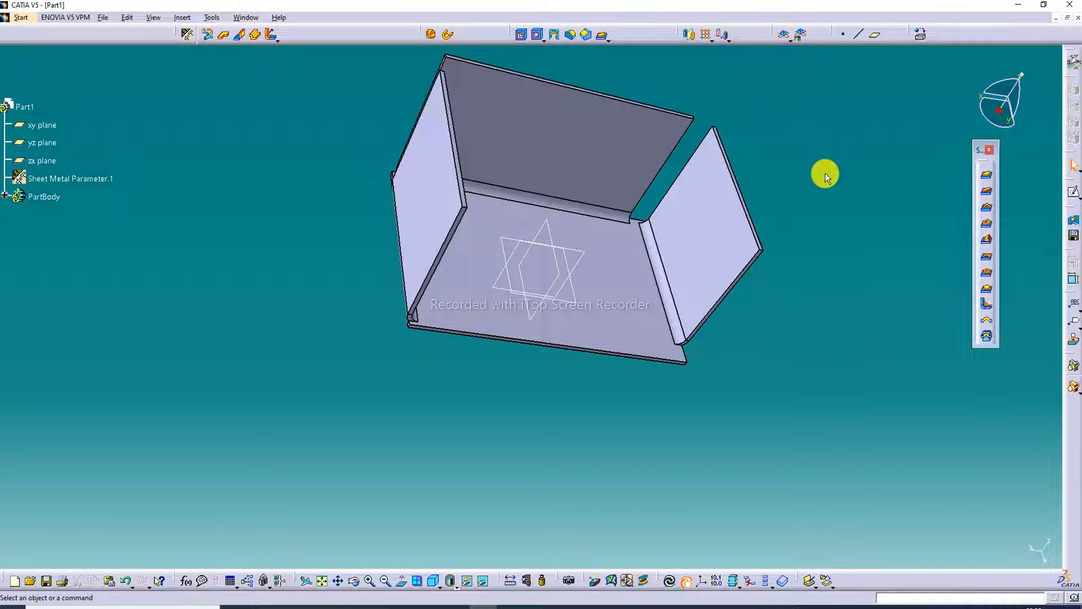
# - Change the part's render style to Shading with Material
pyautogui.moveTo(825, 174); pyautogui.dragTo(833, 181, button='middle')
pyautogui.moveTo(712, 198); pyautogui.dragTo(568, 138, button='middle')
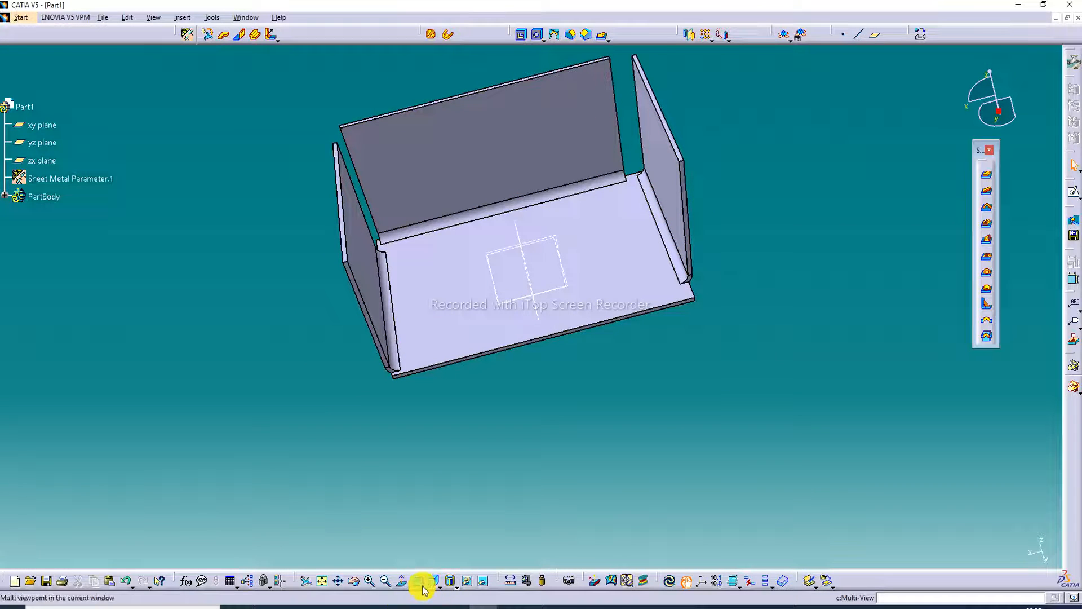
pyautogui.click(464, 581)
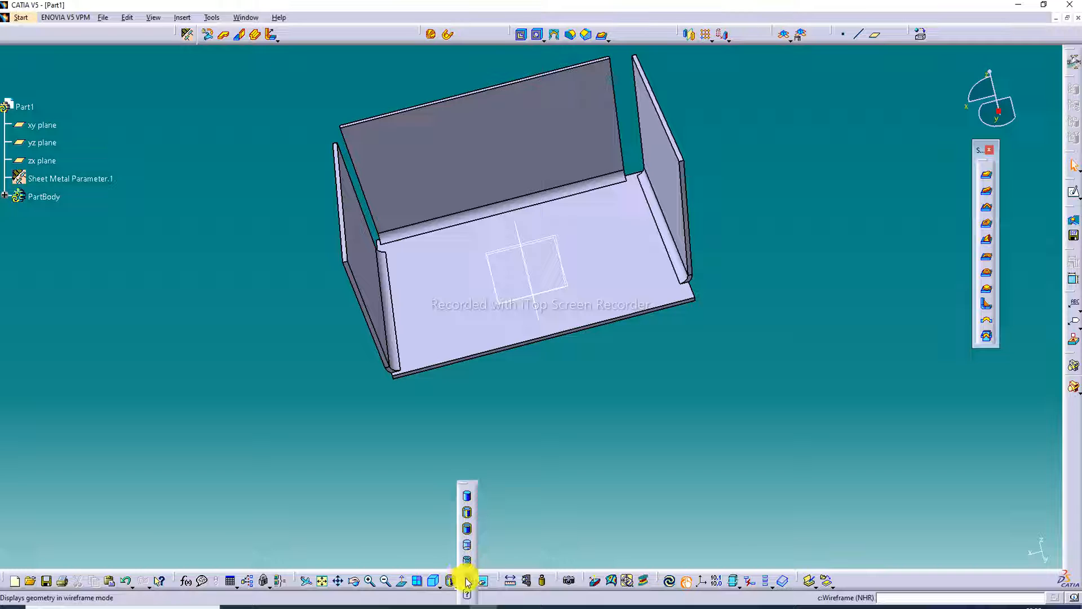
pyautogui.click(468, 562)
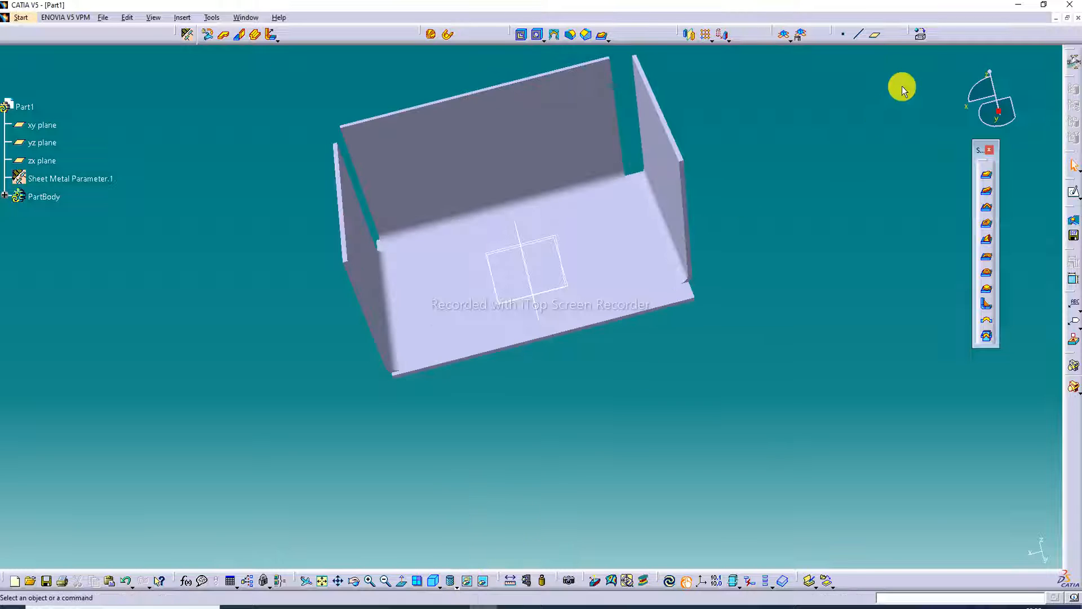
# - Apply the Steel material from the Metal family of the Default Material Catalog to the part body
pyautogui.click(921, 38)
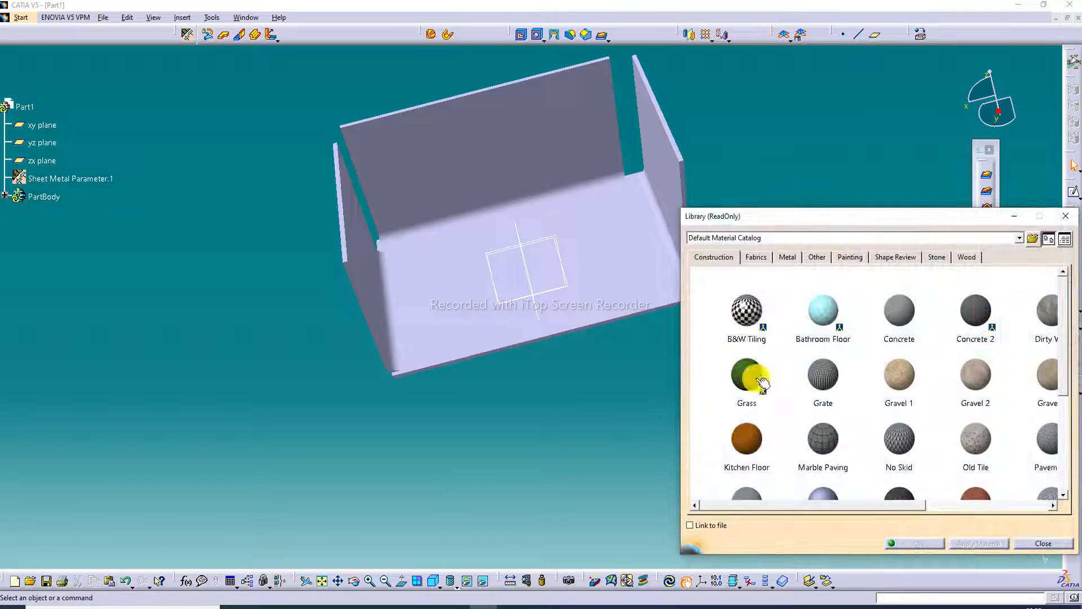
pyautogui.scroll(-2, 760, 395)
pyautogui.scroll(-2, 779, 421)
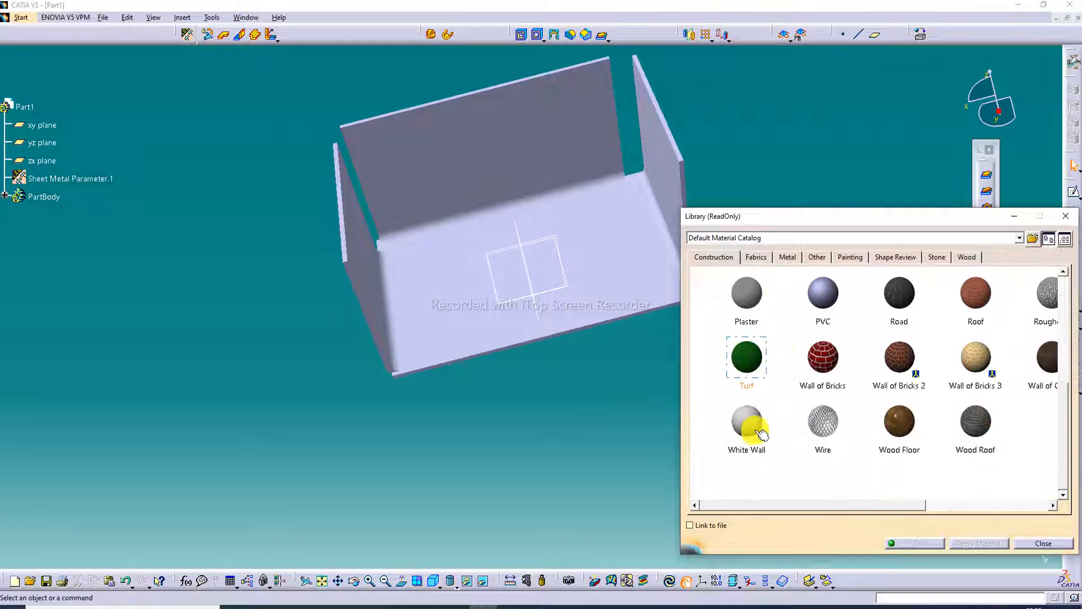
pyautogui.click(754, 282)
pyautogui.click(787, 257)
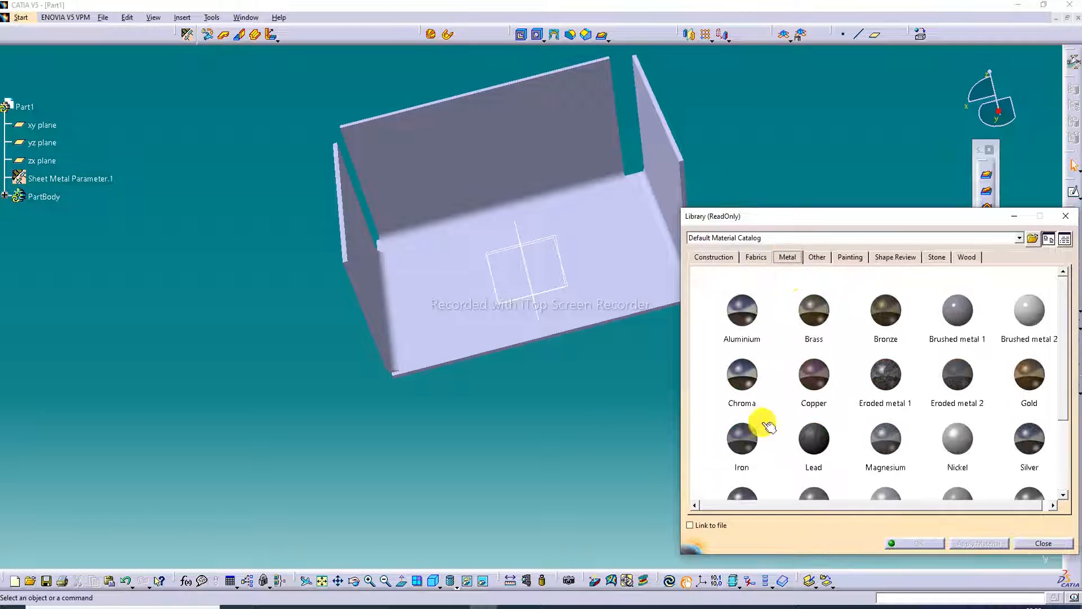
pyautogui.scroll(-2, 761, 451)
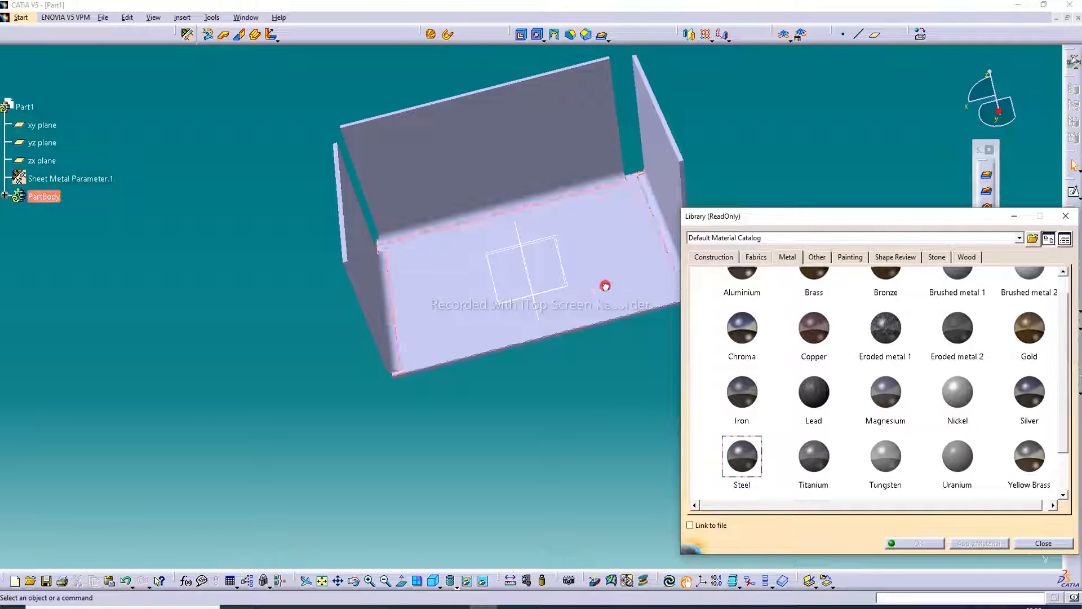
pyautogui.click(605, 287)
pyautogui.moveTo(572, 288); pyautogui.dragTo(552, 307, button='middle')
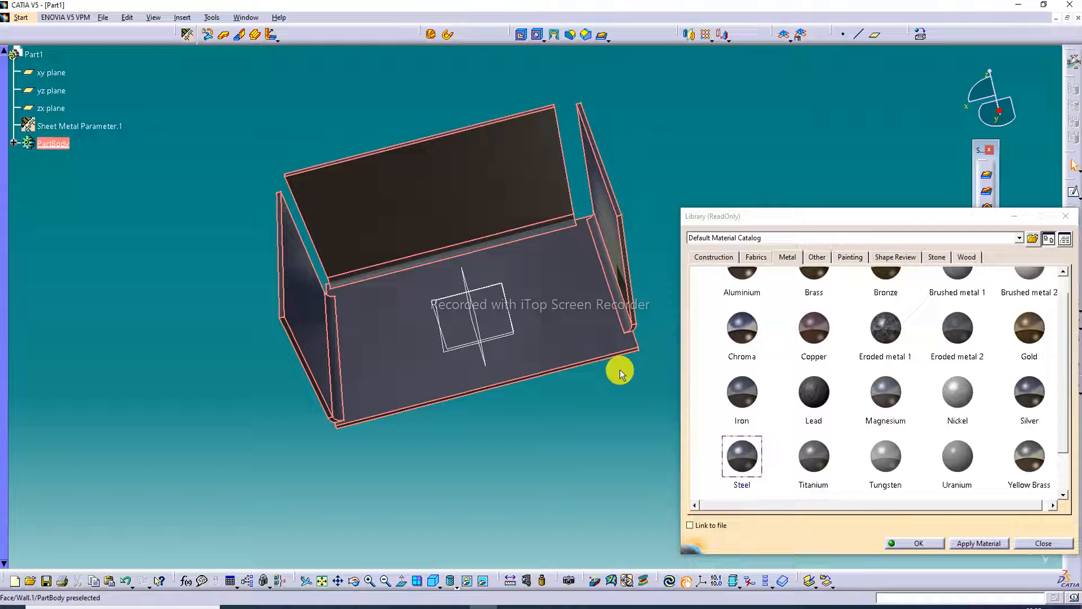
pyautogui.click(902, 541)
# - Set the Steel material's reflectivity to 1.00 and its reflection image to the predefined Meeting room
pyautogui.click(13, 142)
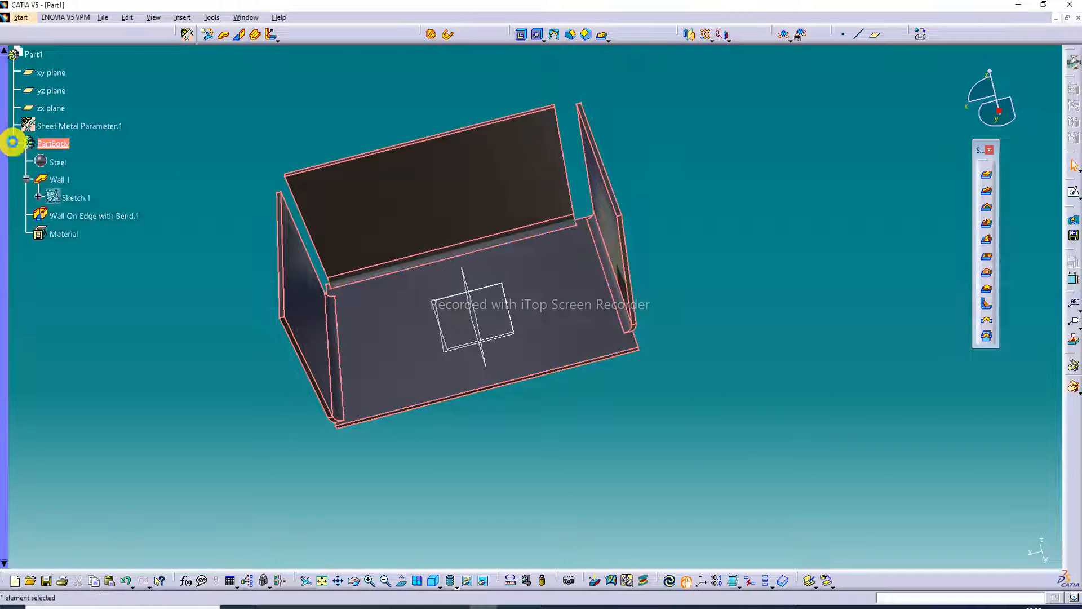
pyautogui.doubleClick(57, 162)
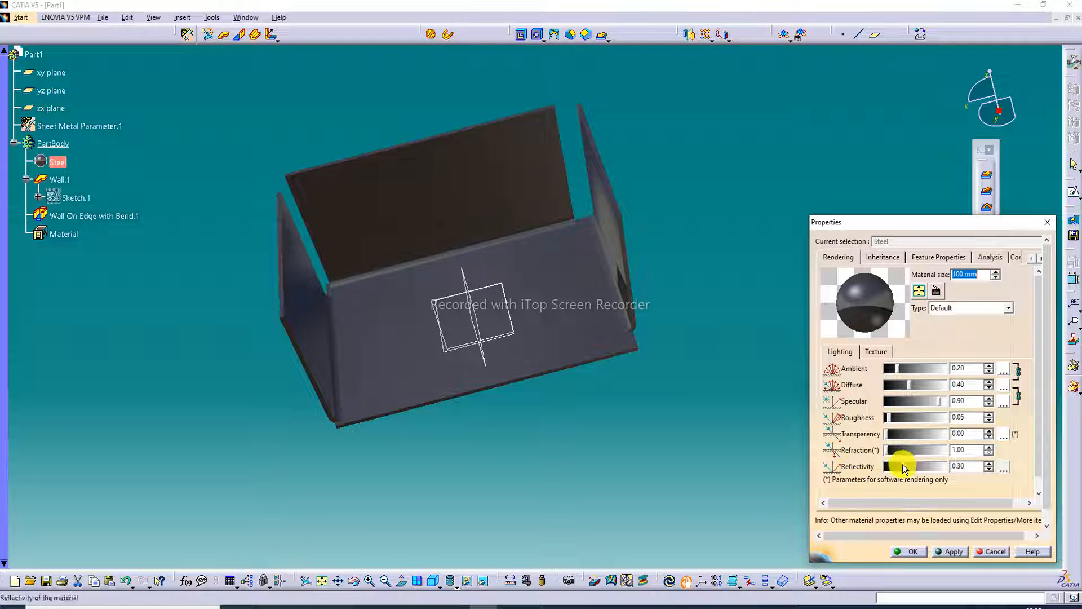
pyautogui.moveTo(901, 466); pyautogui.dragTo(955, 476)
pyautogui.click(1006, 470)
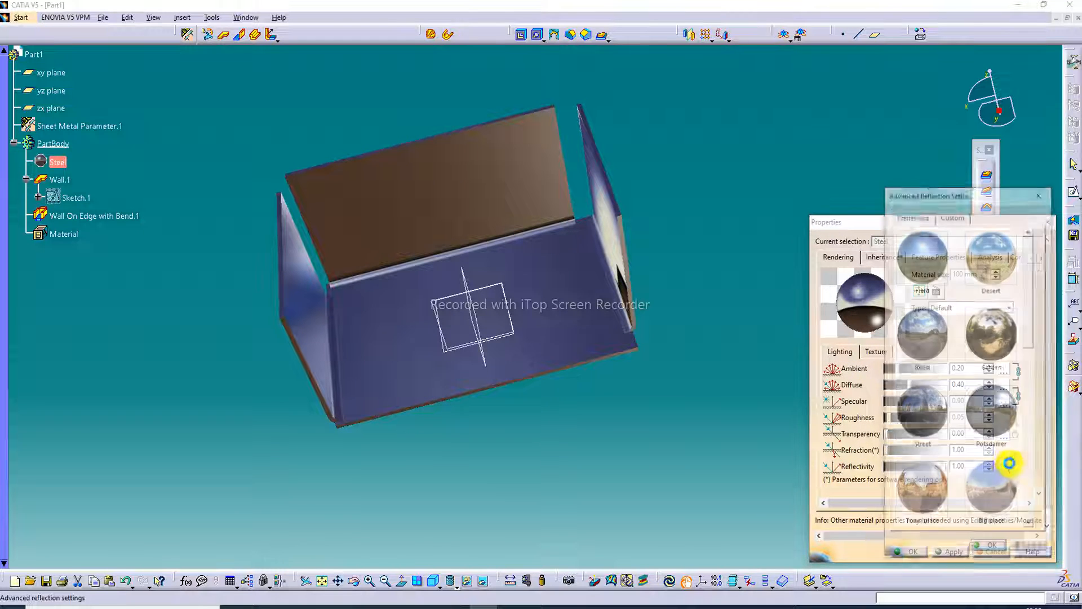
pyautogui.scroll(-5, 1009, 463)
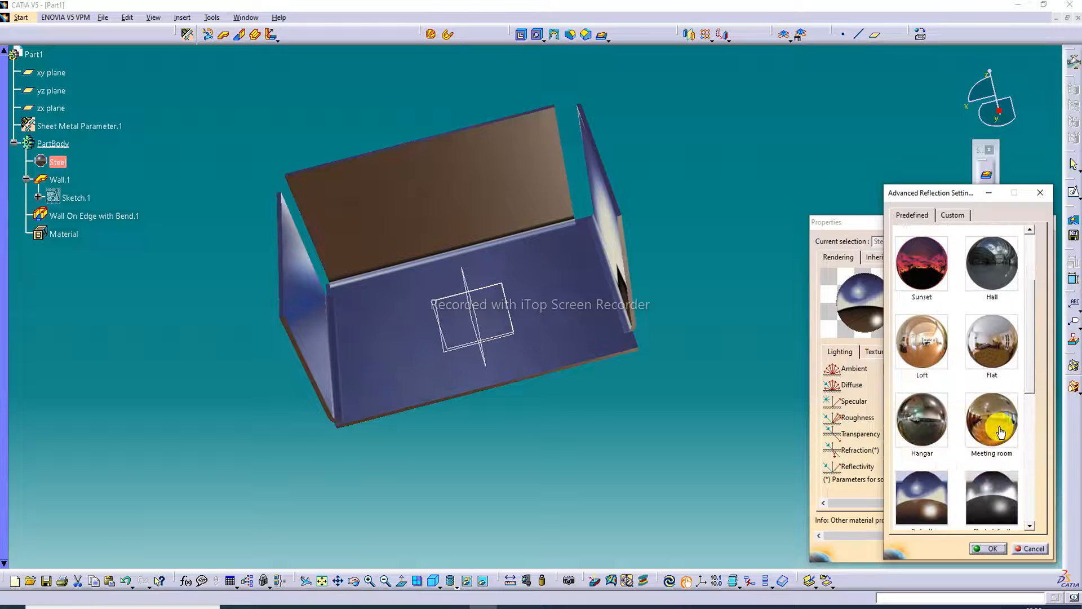
pyautogui.click(1001, 433)
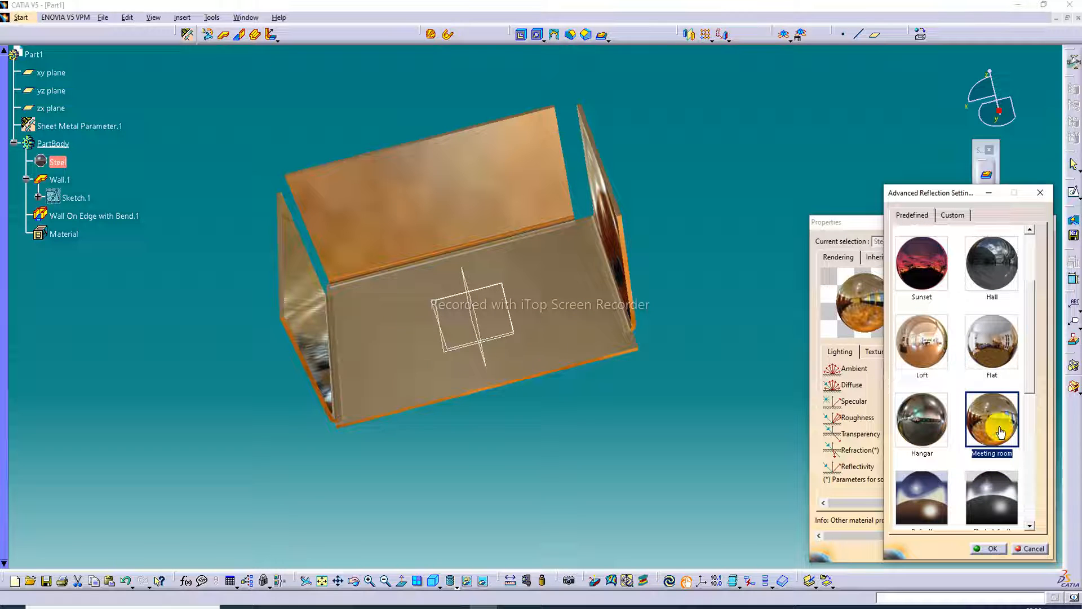
pyautogui.click(988, 550)
pyautogui.click(922, 552)
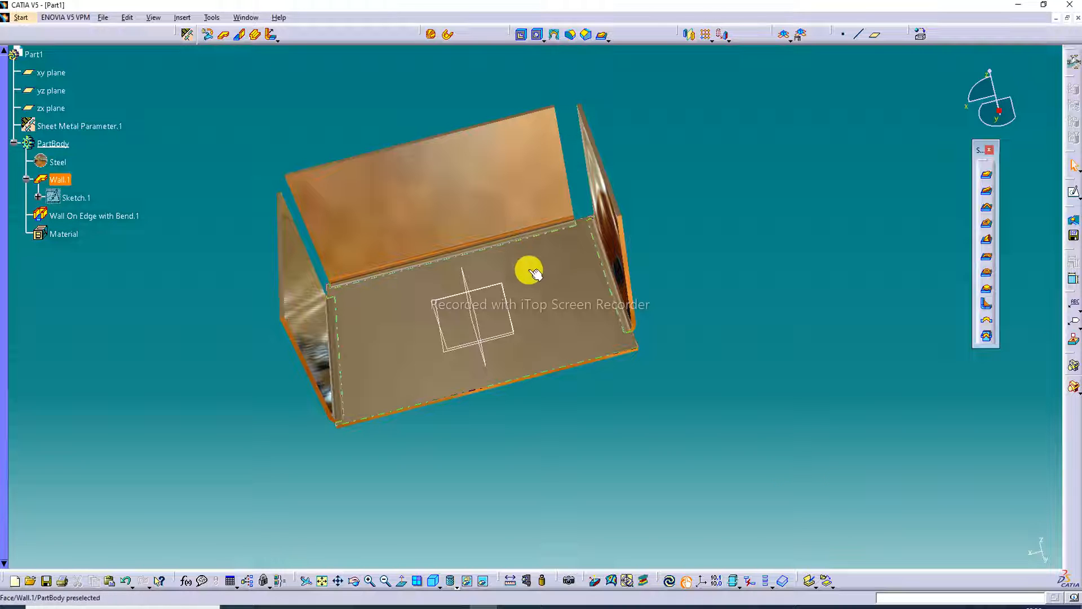
# - Hide the zx, yz and xy reference planes
pyautogui.moveTo(522, 280); pyautogui.dragTo(458, 213, button='middle')
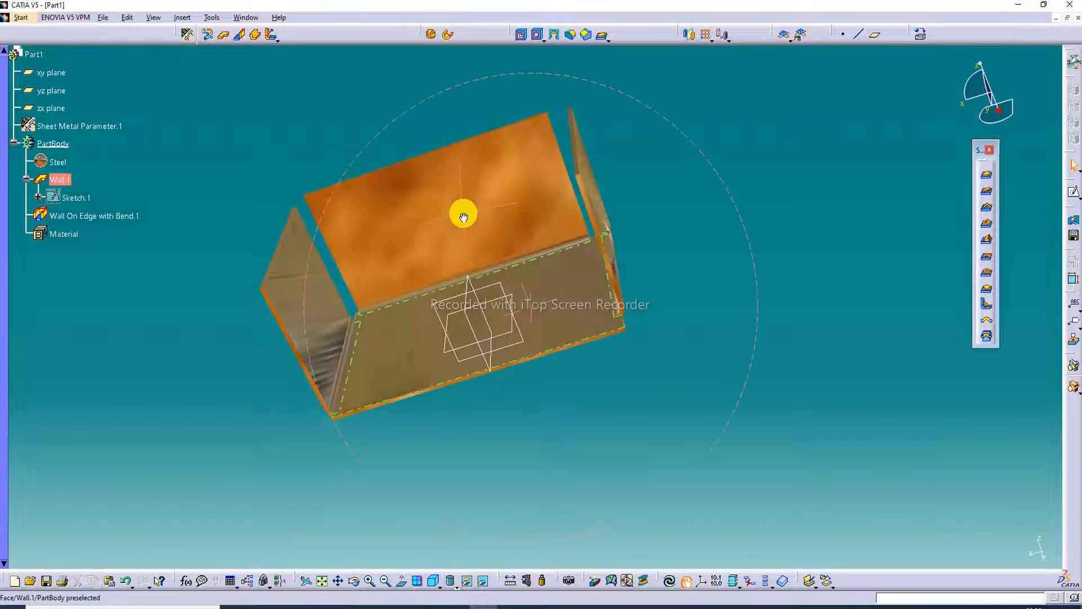
pyautogui.rightClick(469, 291)
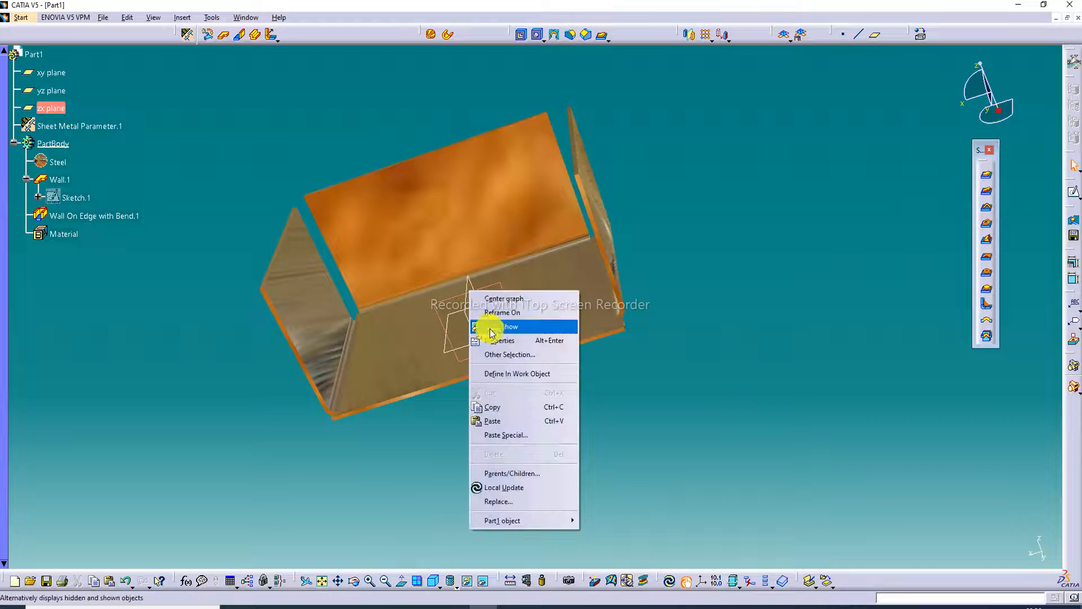
pyautogui.click(496, 326)
pyautogui.rightClick(470, 290)
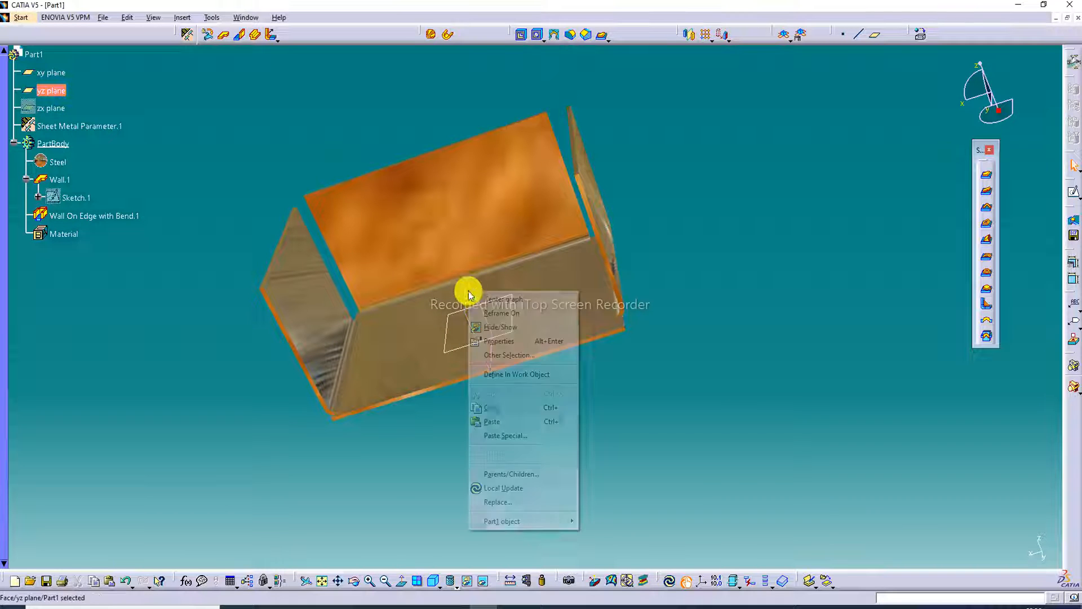
pyautogui.click(496, 330)
pyautogui.click(486, 306)
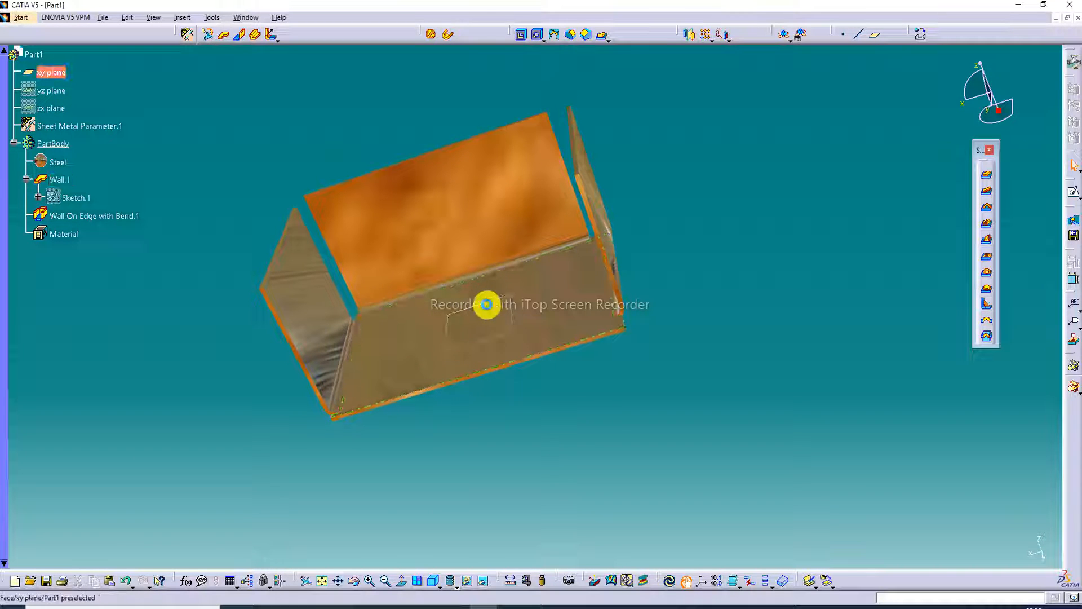
pyautogui.rightClick(490, 305)
pyautogui.click(519, 342)
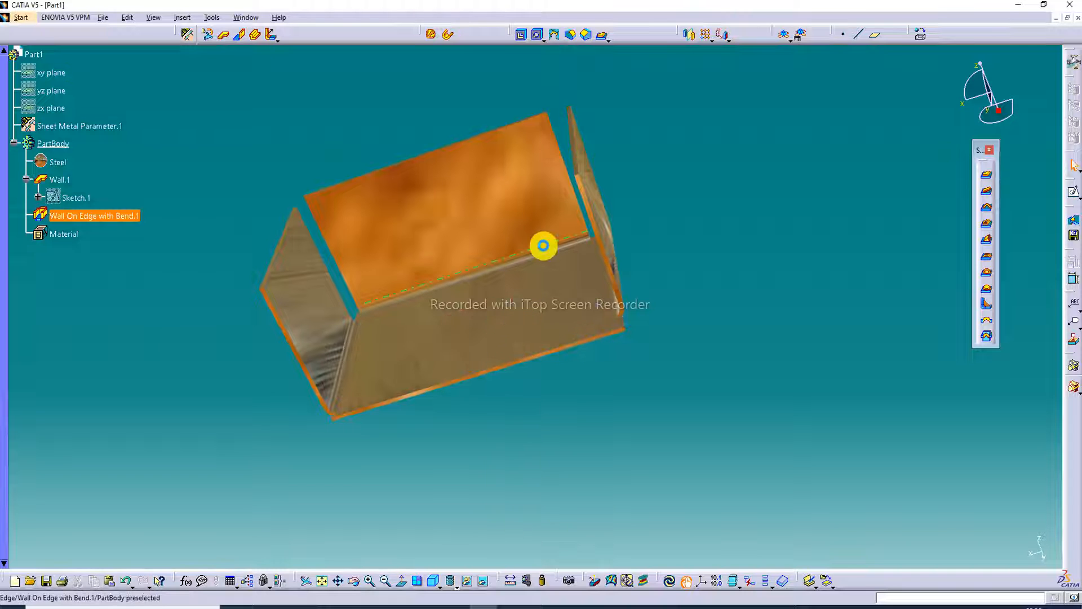
# - Place a stiffening rib on the outer bend face between the base wall and one short-edge wall
pyautogui.moveTo(541, 244); pyautogui.dragTo(584, 217, button='middle')
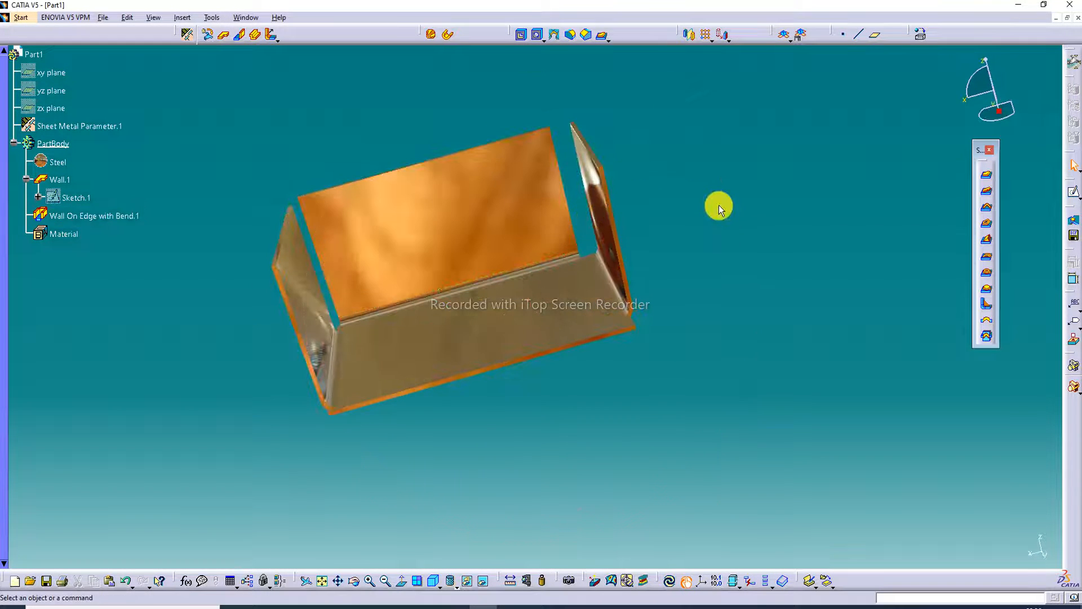
pyautogui.moveTo(718, 208); pyautogui.dragTo(660, 251, button='middle')
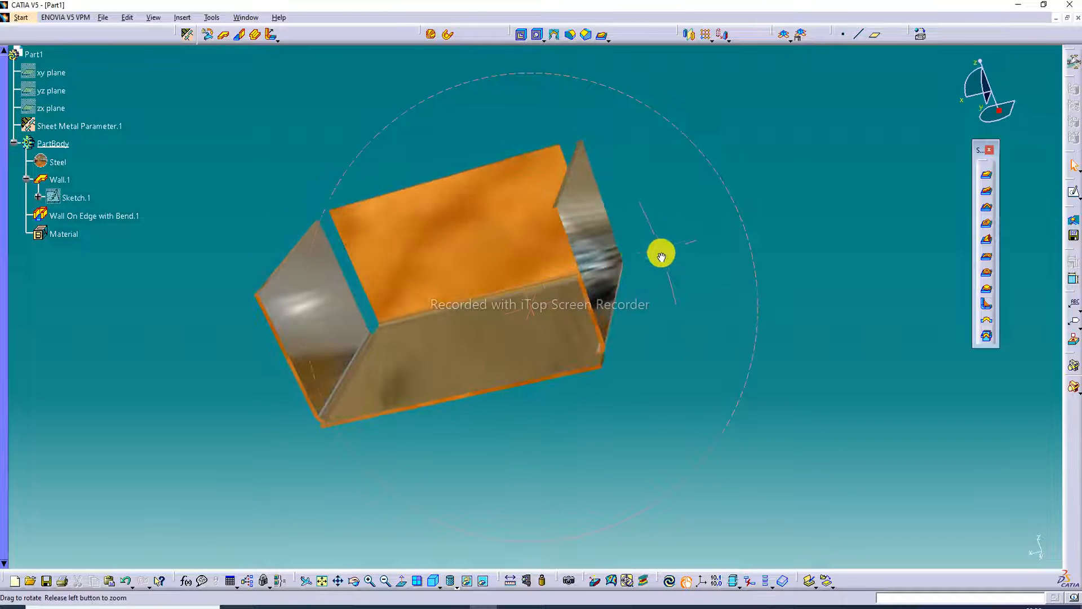
pyautogui.click(323, 581)
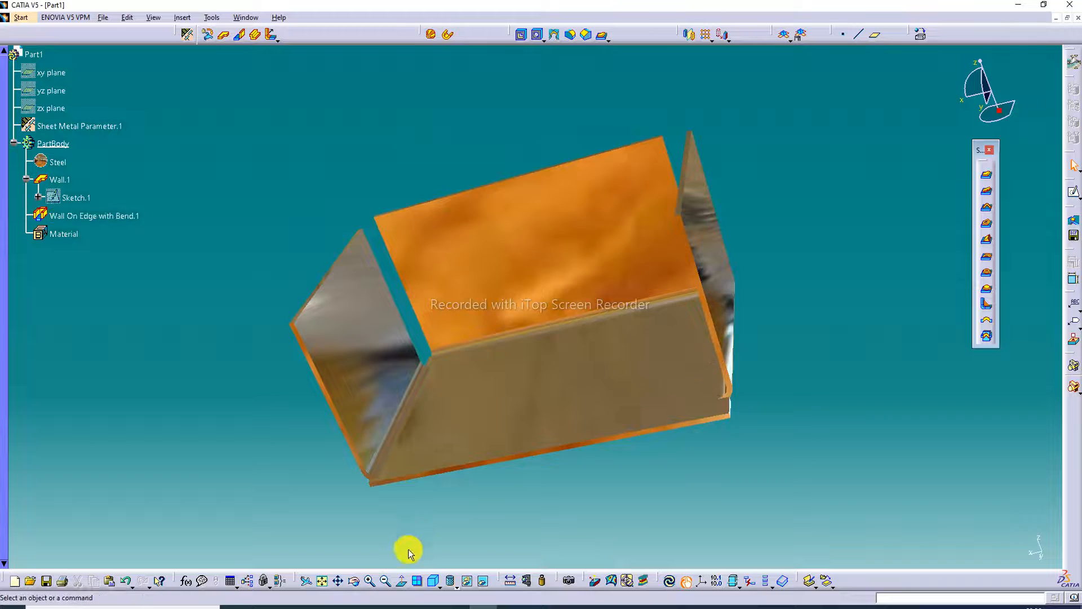
pyautogui.click(986, 307)
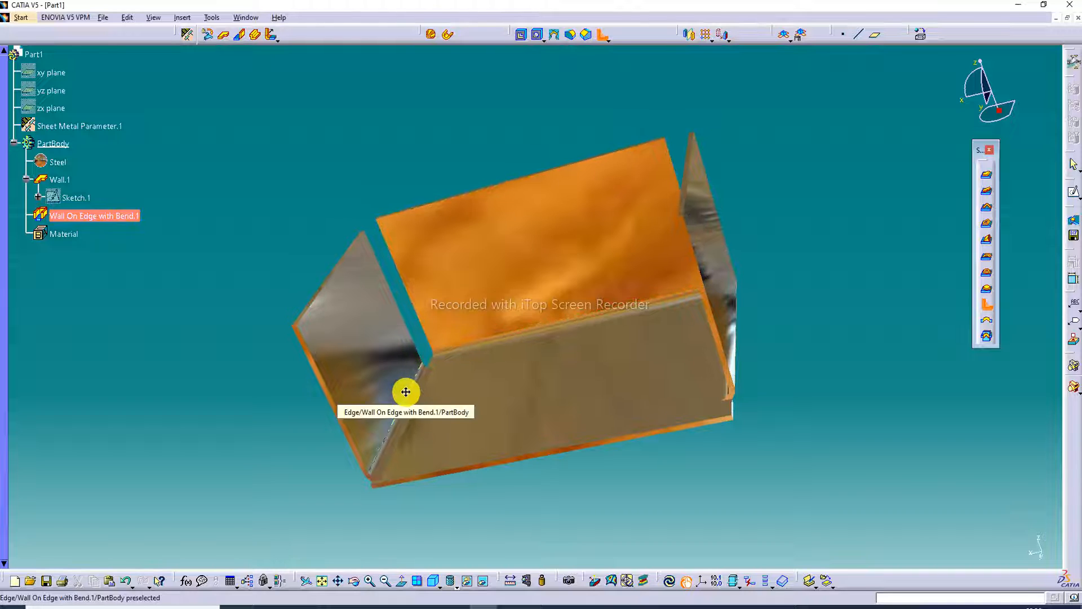
pyautogui.moveTo(406, 391); pyautogui.dragTo(717, 186, button='middle')
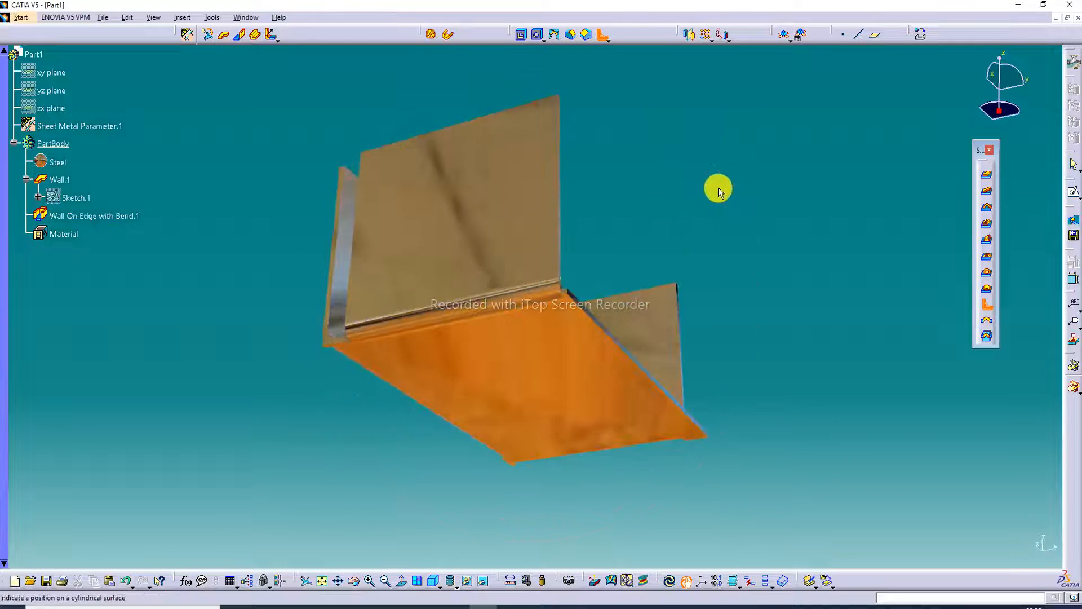
pyautogui.click(511, 292)
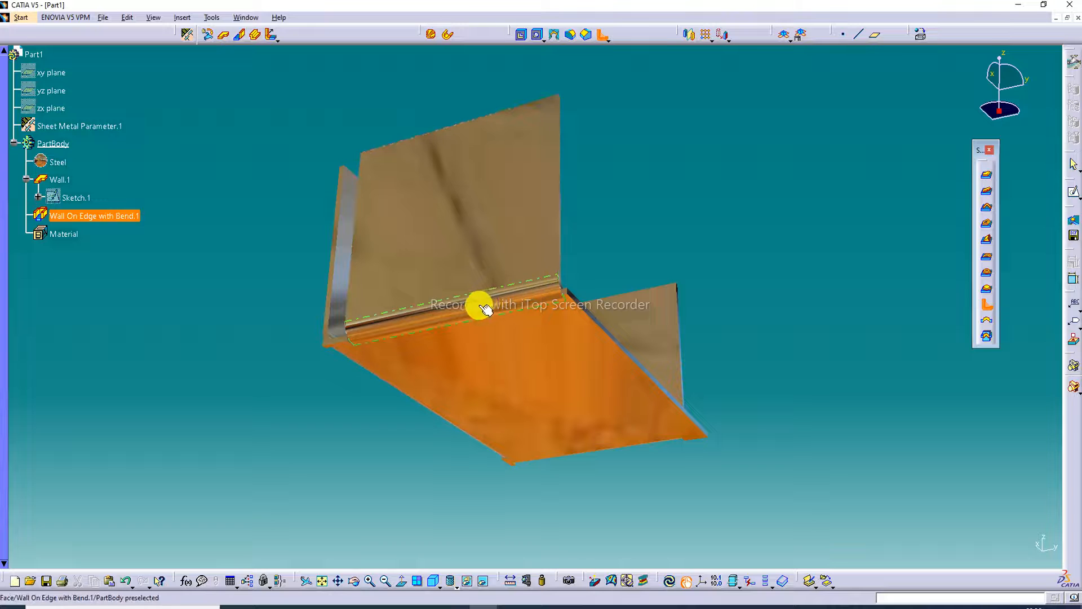
pyautogui.click(428, 319)
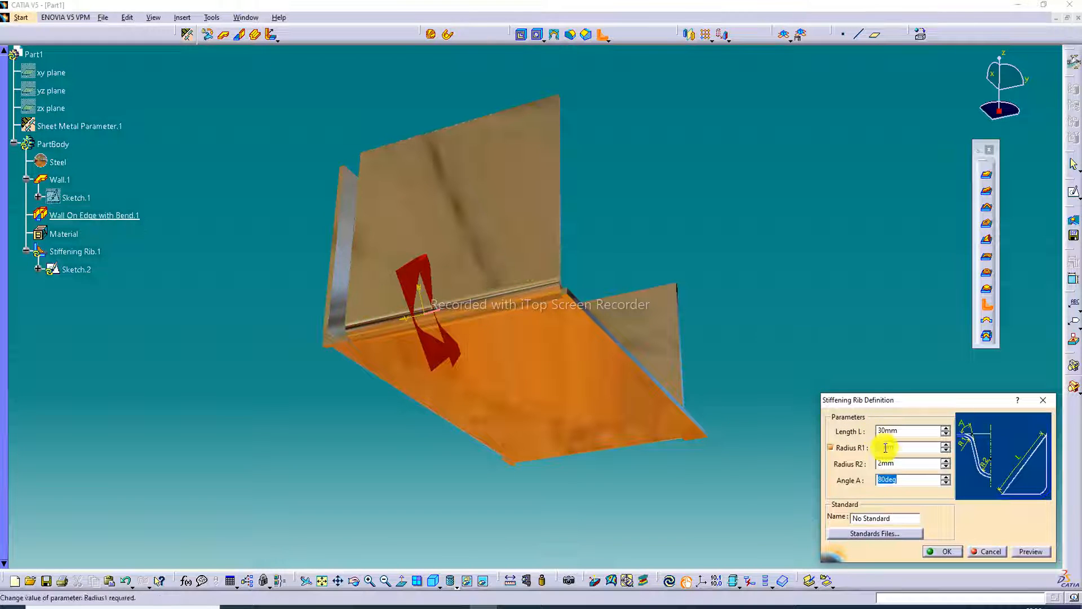
# - Set the stiffening rib's length to 32 mm, radius R1 to 3 mm and radius R2 to 5 mm, and create it
pyautogui.click(947, 431)
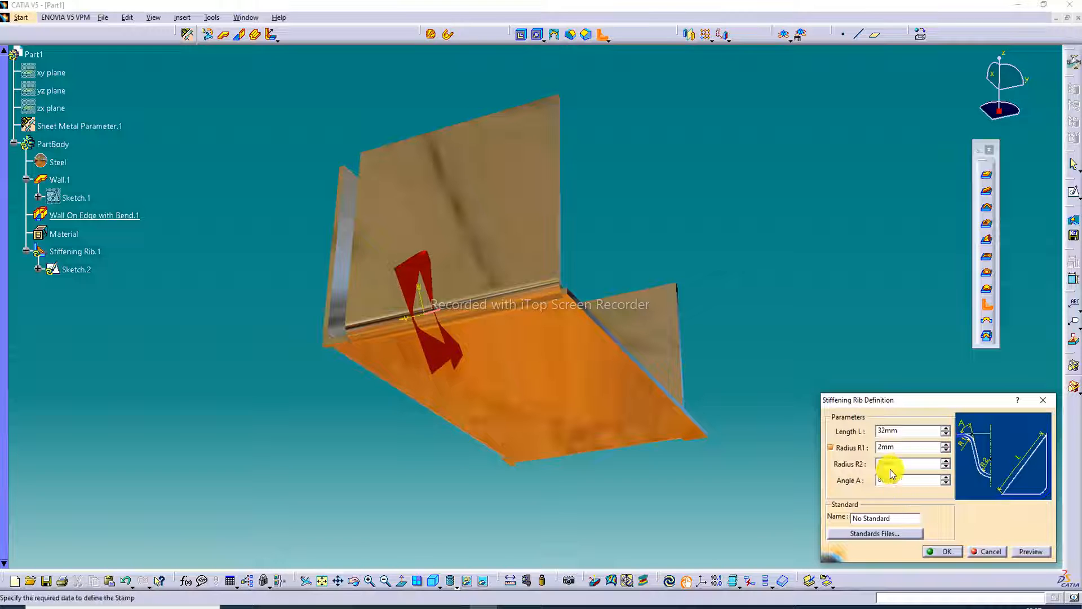
pyautogui.click(946, 460)
pyautogui.click(947, 460)
pyautogui.click(947, 460)
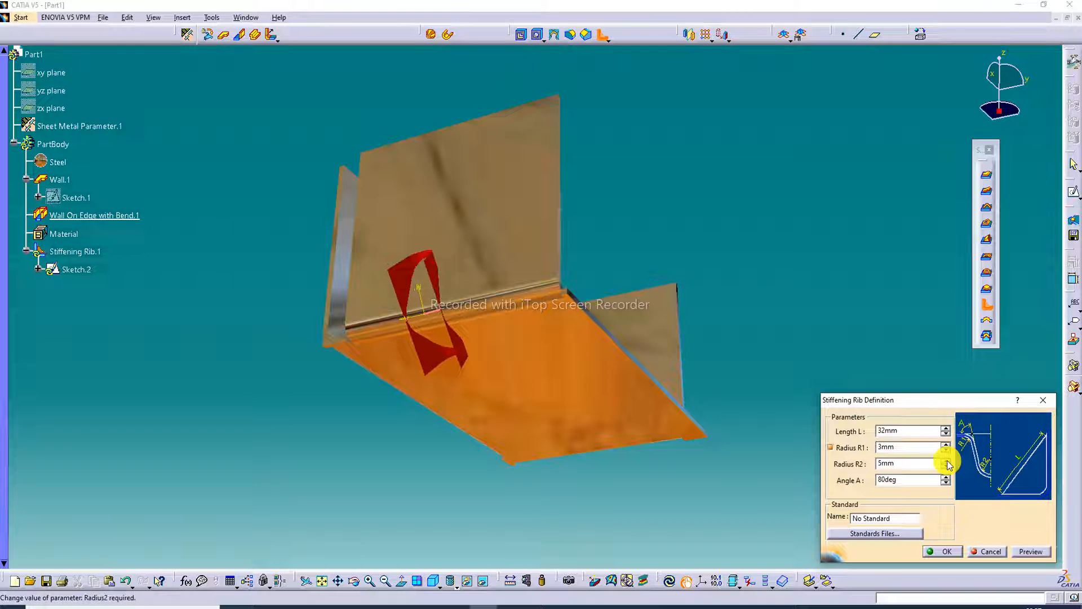
pyautogui.click(1034, 551)
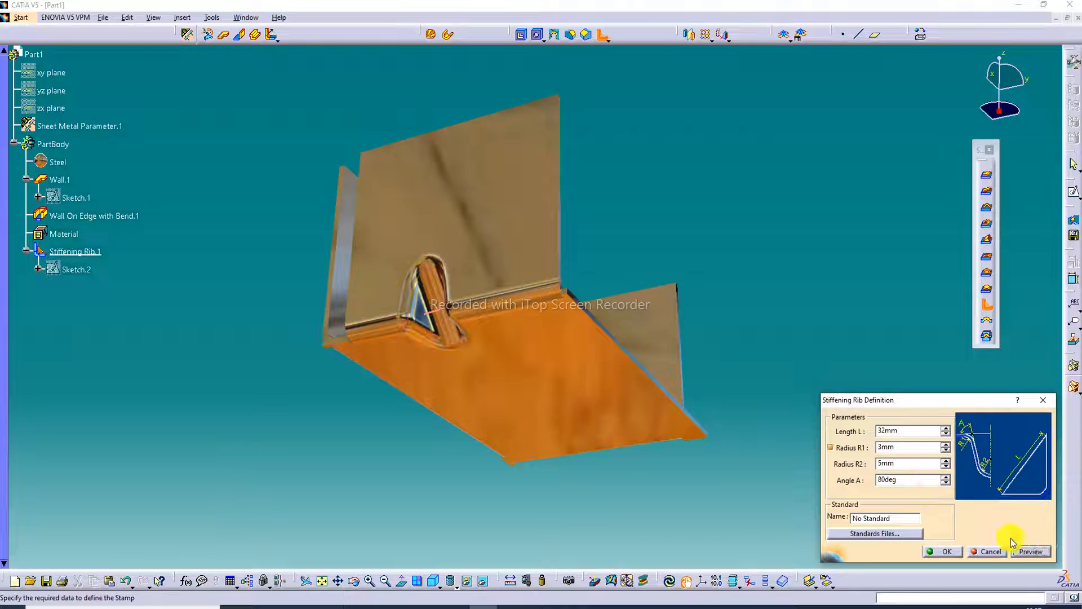
pyautogui.click(935, 551)
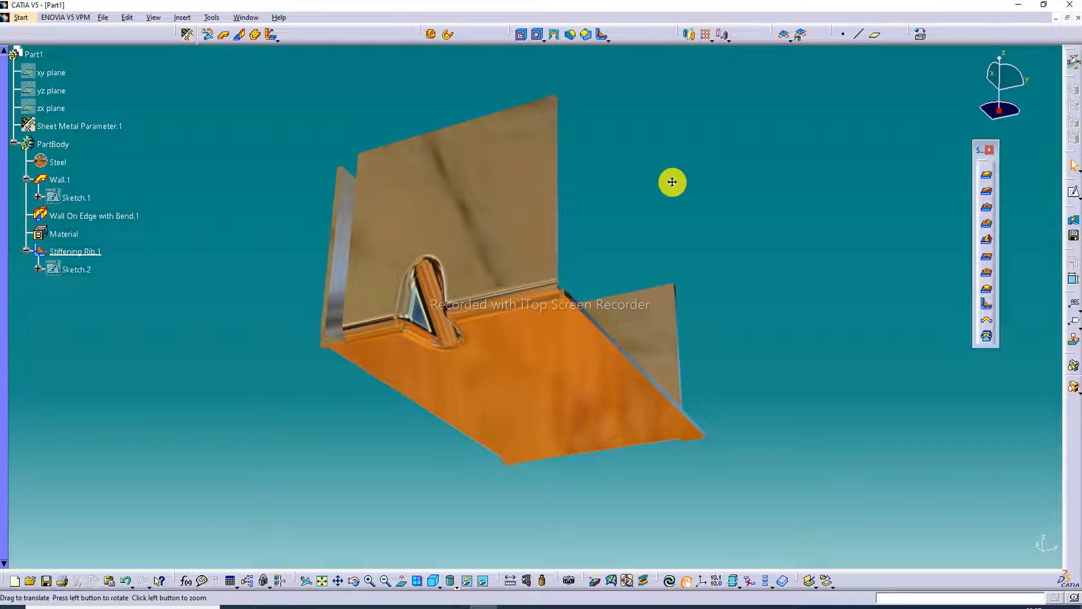
# - Place a second stiffening rib on the outer bend face between the base wall and the opposite short-edge wall
pyautogui.moveTo(672, 181); pyautogui.dragTo(618, 231, button='middle')
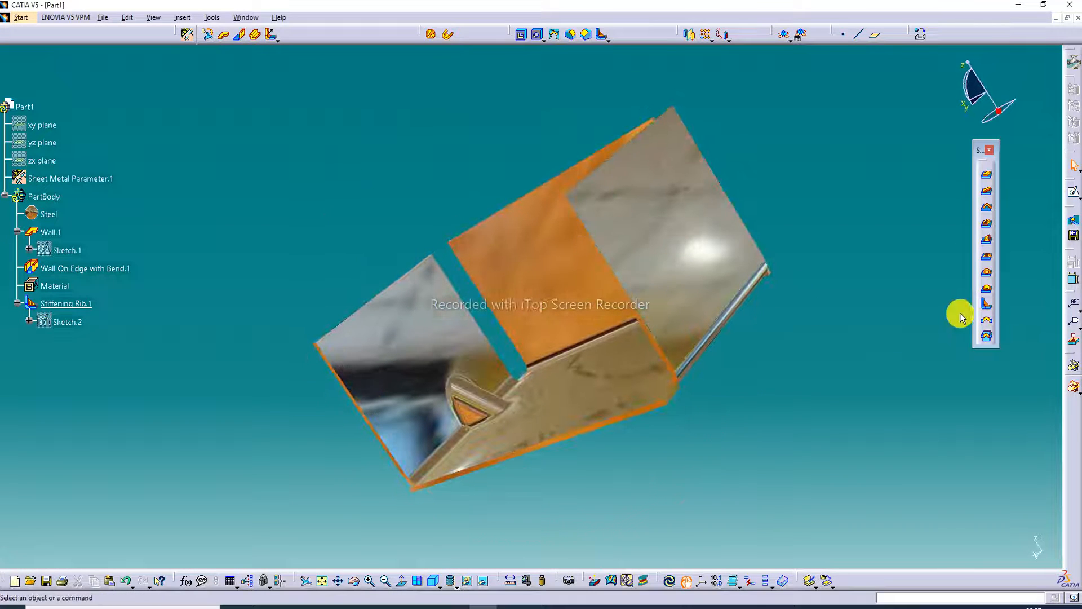
pyautogui.click(979, 309)
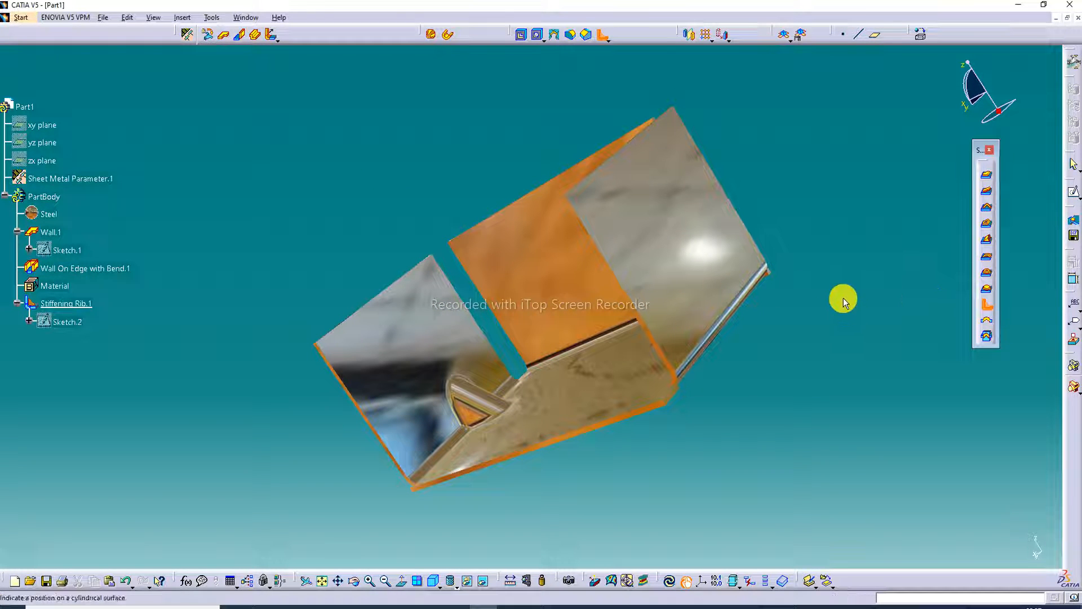
pyautogui.moveTo(843, 298); pyautogui.dragTo(652, 302, button='middle')
pyautogui.click(603, 336)
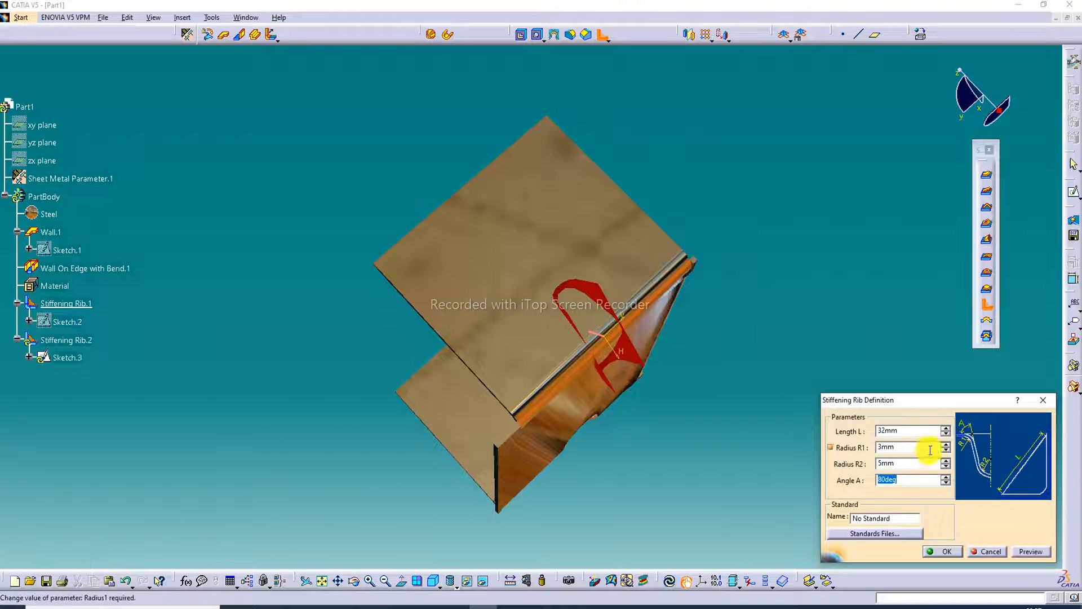
# - Set the second stiffening rib's length to 34 mm and radius R2 to 8 mm, and create it
pyautogui.click(947, 427)
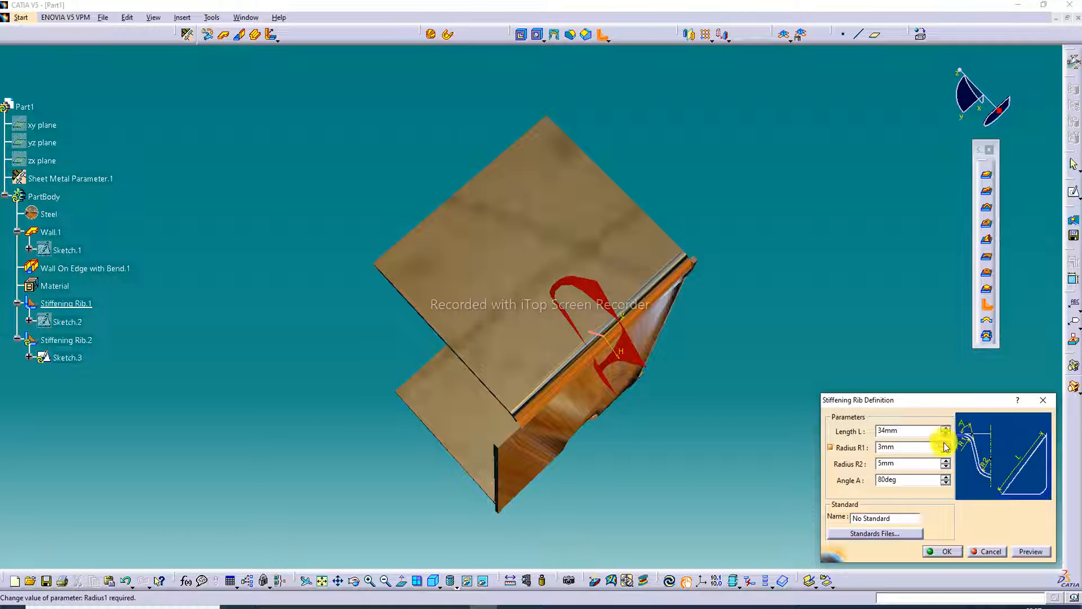
pyautogui.click(946, 460)
pyautogui.click(947, 461)
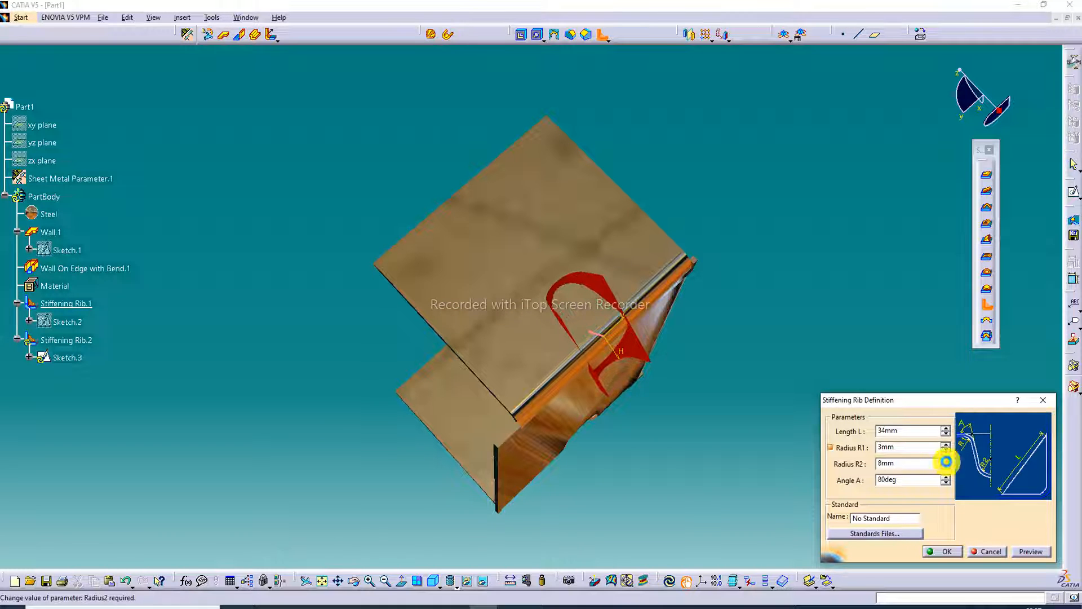
pyautogui.click(947, 460)
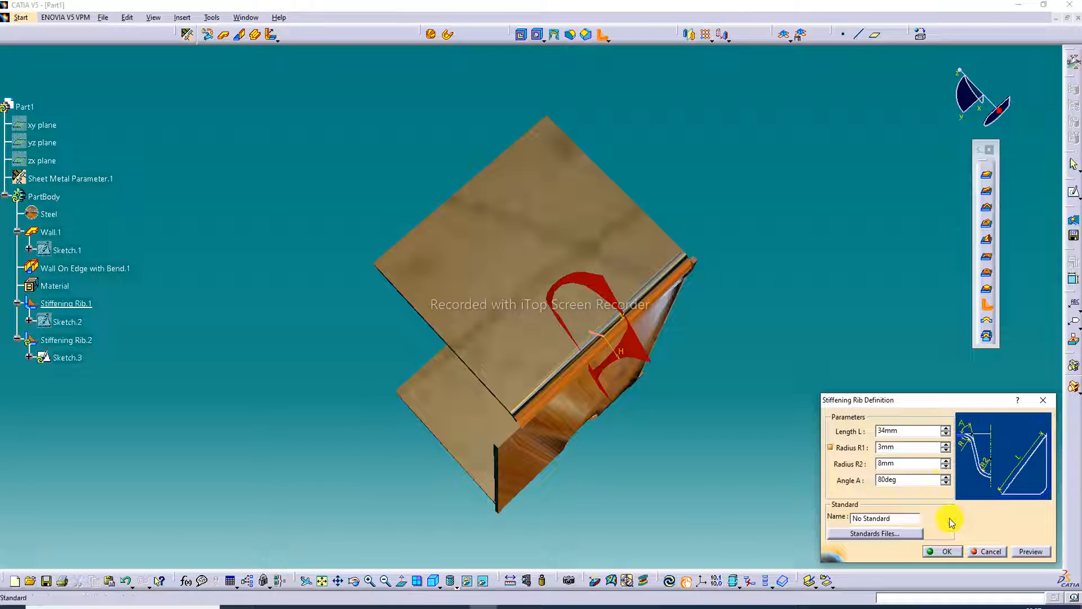
pyautogui.click(956, 550)
pyautogui.click(609, 244)
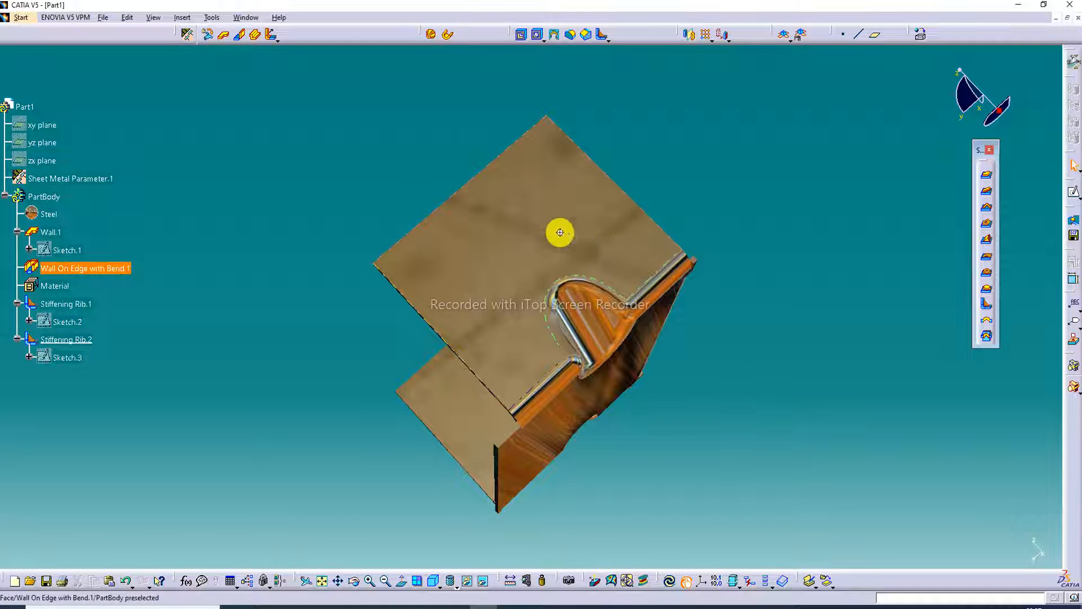
# - Place a third stiffening rib on the outer bend face between the base wall and the long-edge wall
pyautogui.moveTo(558, 232); pyautogui.dragTo(451, 344, button='middle')
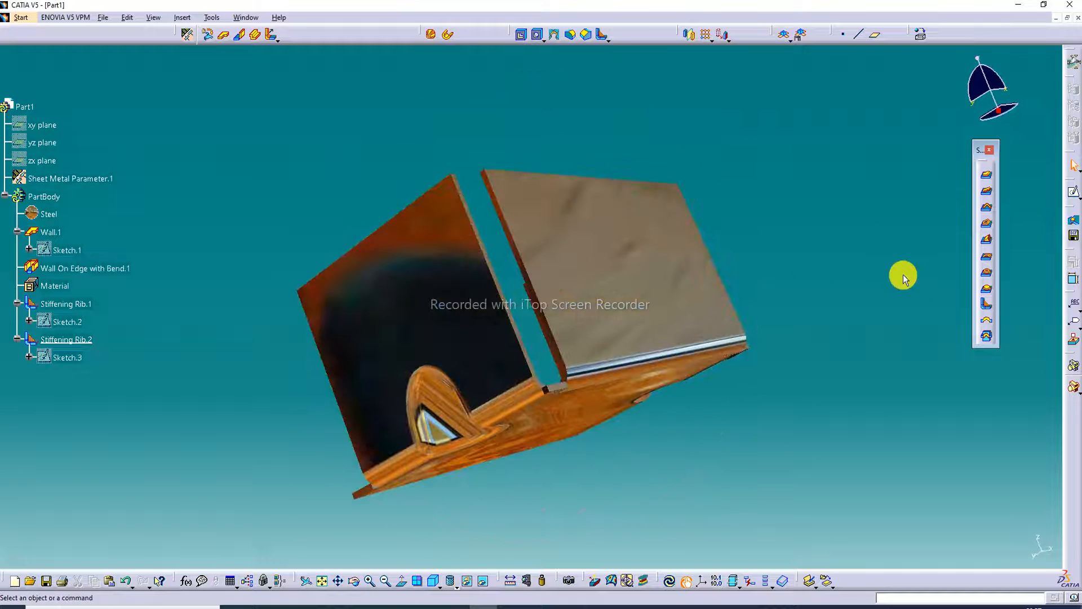
pyautogui.click(980, 305)
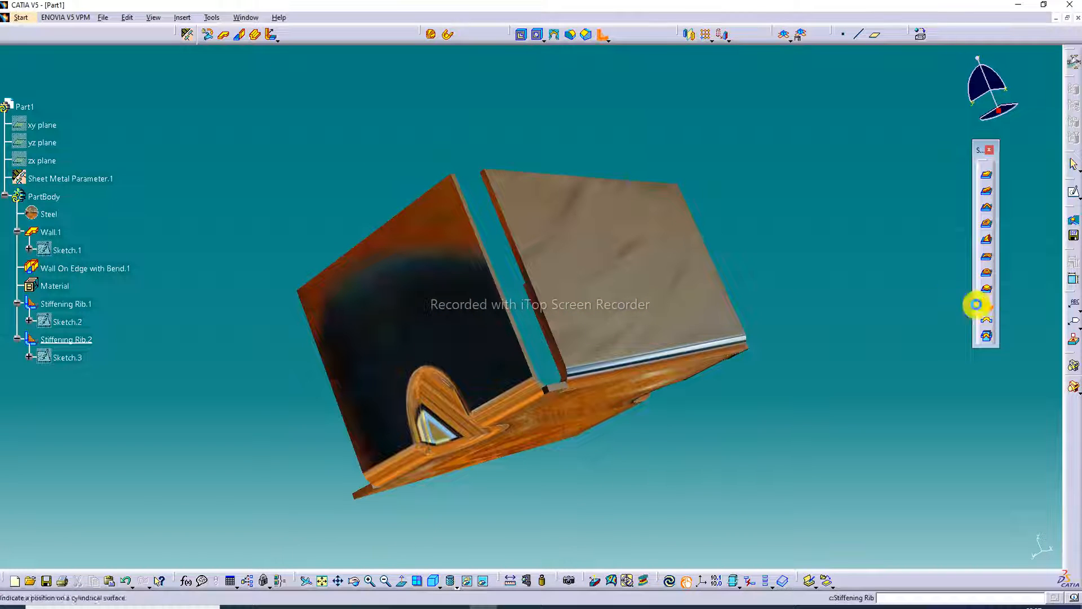
pyautogui.click(681, 358)
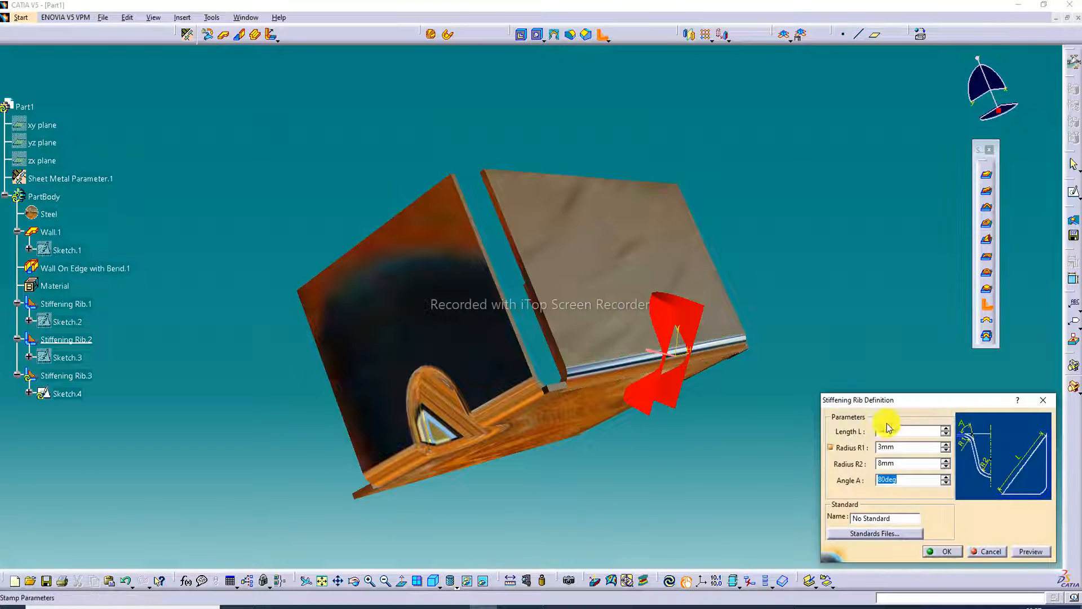
# - Set the third stiffening rib's length to 38 mm and radius R2 to 11 mm, preview it and create it
pyautogui.click(947, 429)
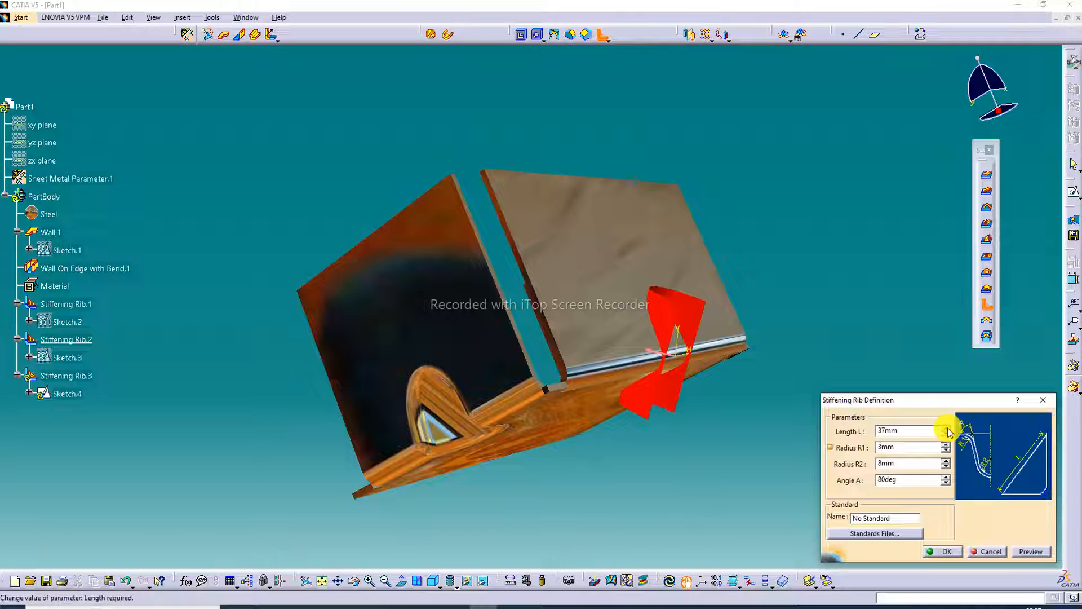
pyautogui.click(947, 459)
pyautogui.click(947, 459)
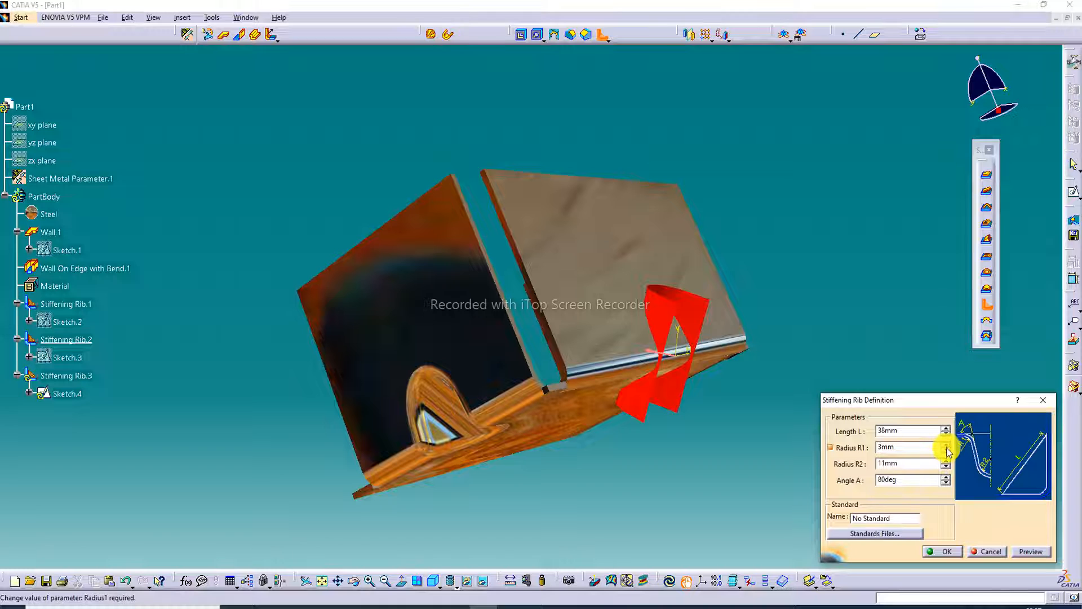
pyautogui.click(1032, 552)
pyautogui.click(940, 551)
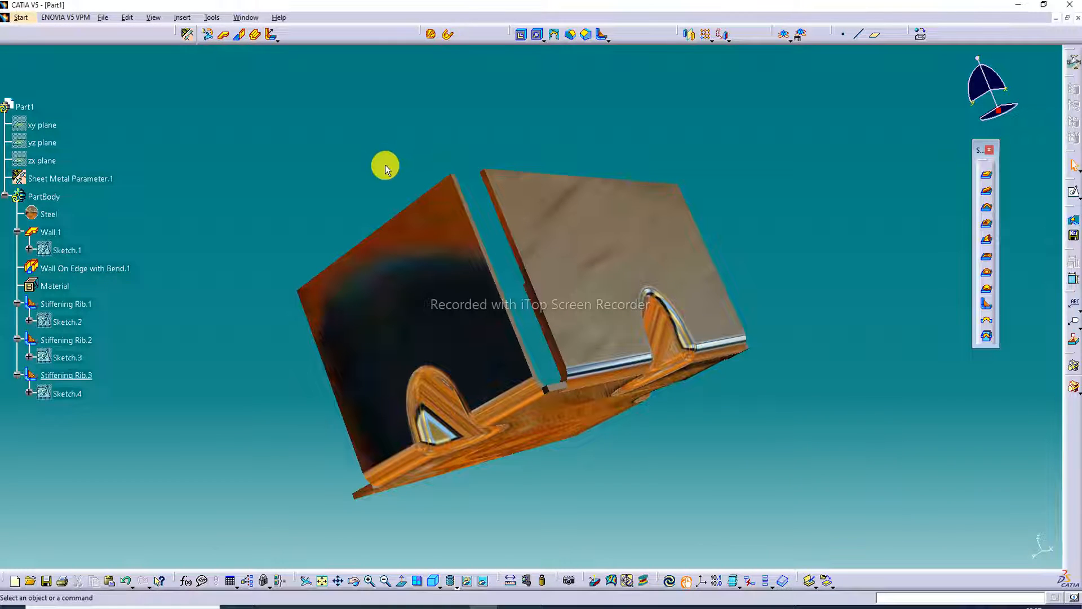
pyautogui.moveTo(381, 164); pyautogui.dragTo(742, 263, button='middle')
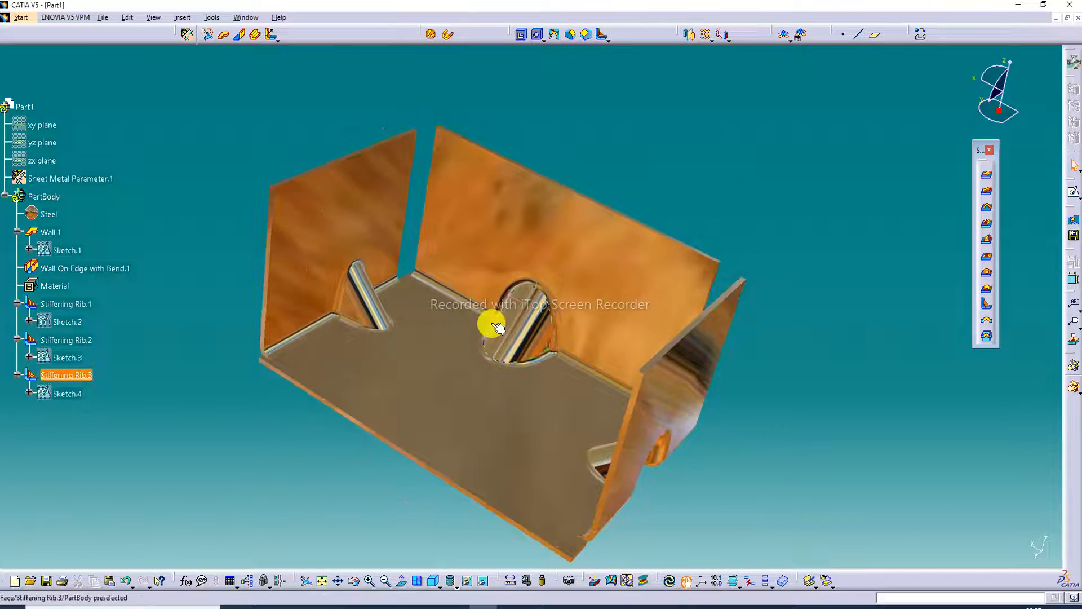
pyautogui.moveTo(491, 329); pyautogui.dragTo(526, 295, button='middle')
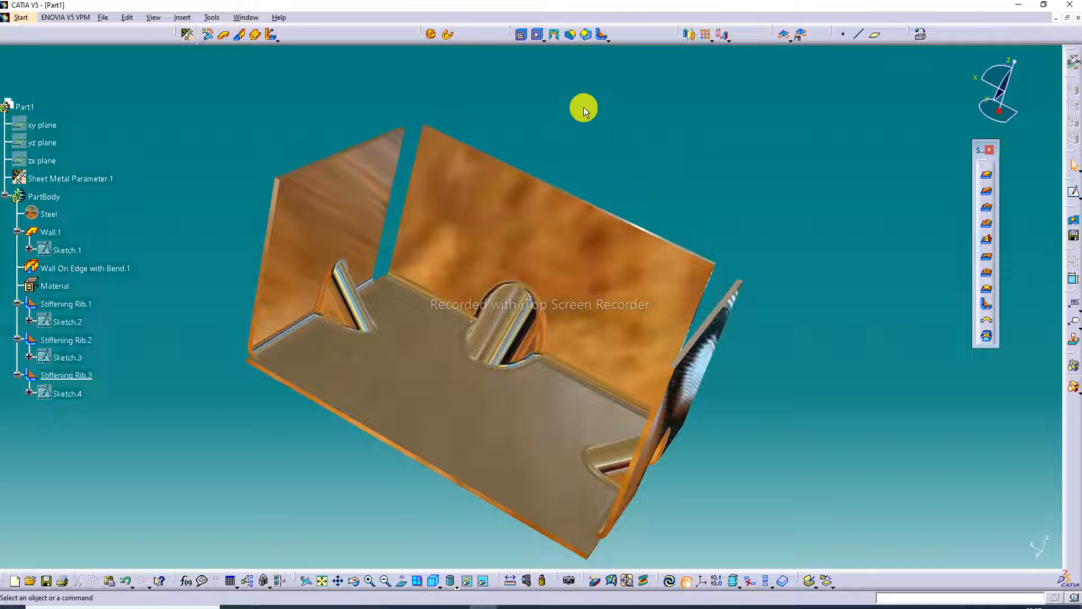
pyautogui.click(546, 38)
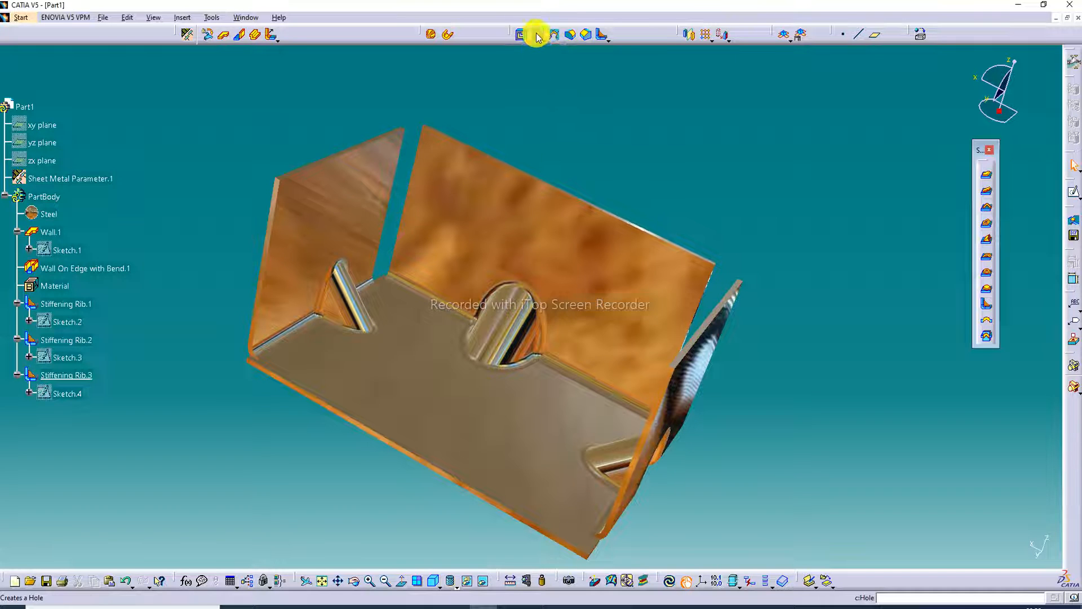
pyautogui.click(552, 36)
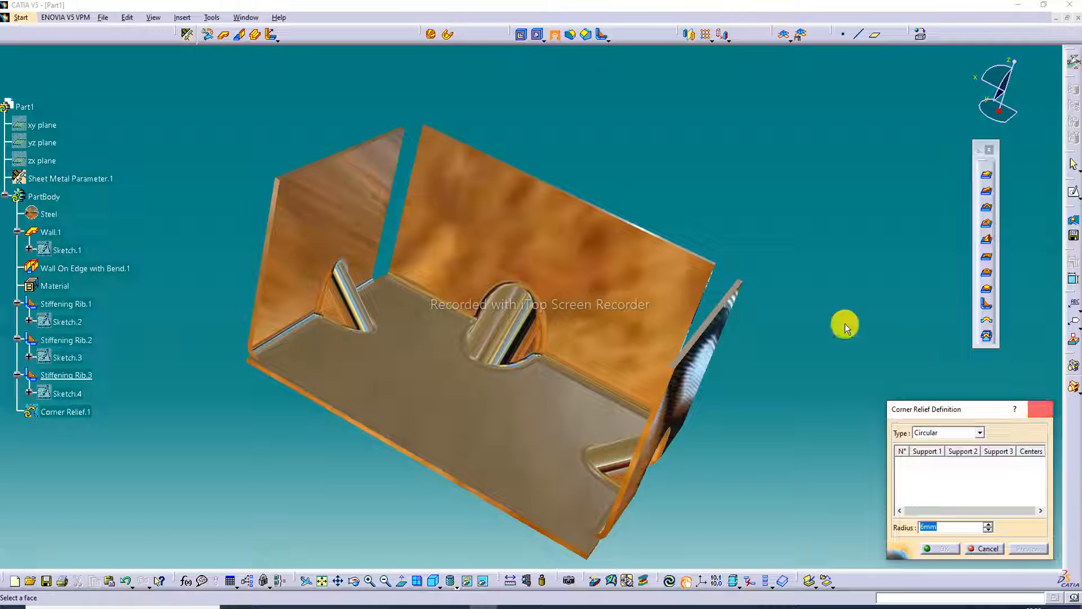
pyautogui.click(1041, 408)
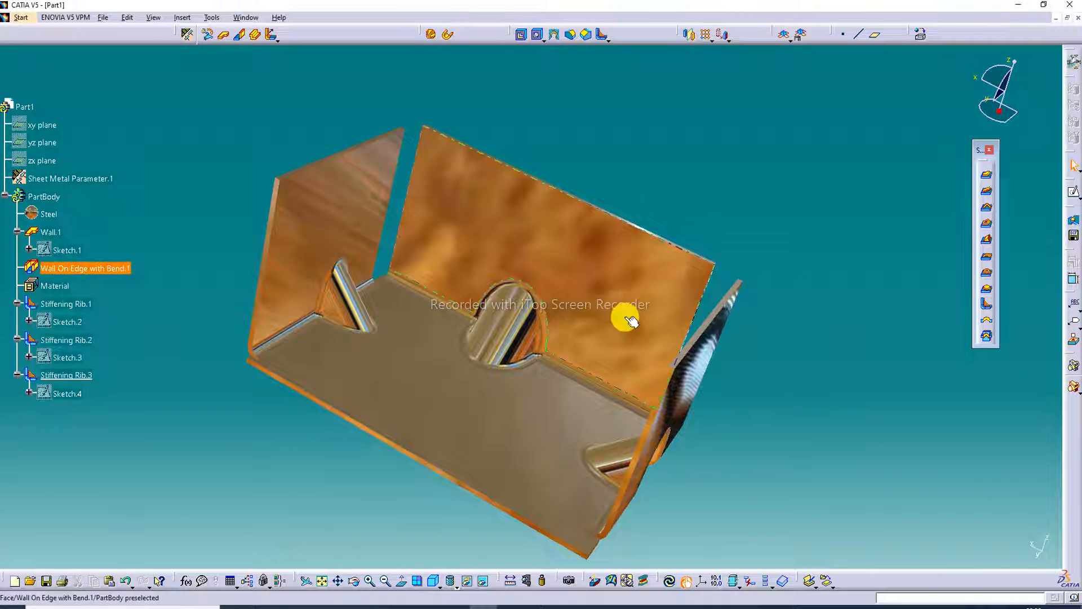
# - Sketch a circle of about 20 mm radius near the middle of the base wall and cut it out as Sheetmetal standard, Up to next
pyautogui.moveTo(624, 314); pyautogui.dragTo(592, 338, button='middle')
pyautogui.moveTo(461, 408)
pyautogui.mouseDown()
pyautogui.moveTo(659, 394)
pyautogui.moveTo(968, 283)
pyautogui.moveTo(1075, 194)
pyautogui.mouseUp()
pyautogui.click(1075, 195)
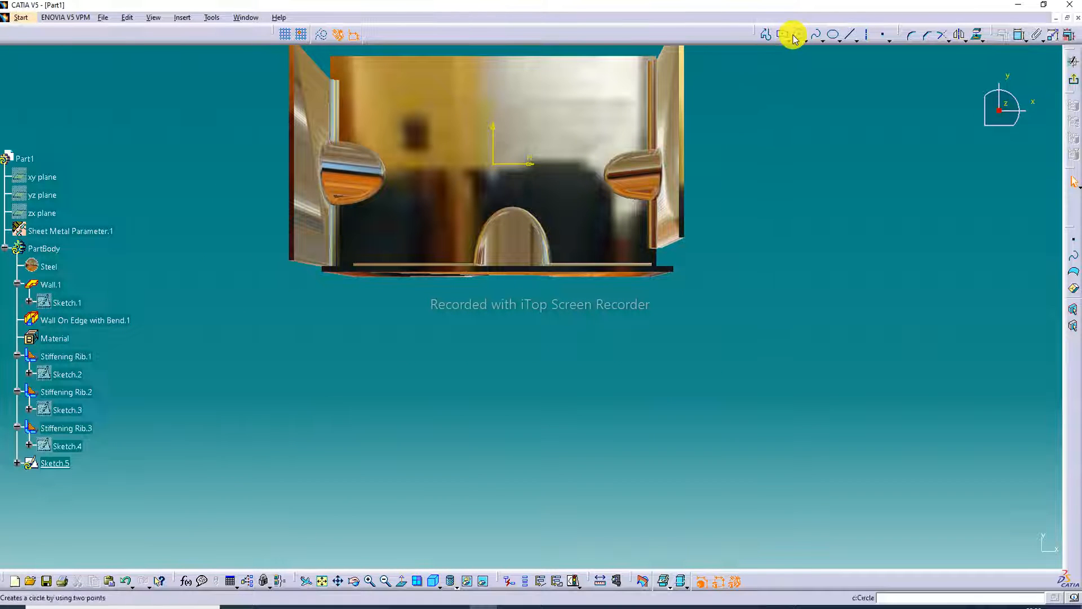
pyautogui.click(797, 37)
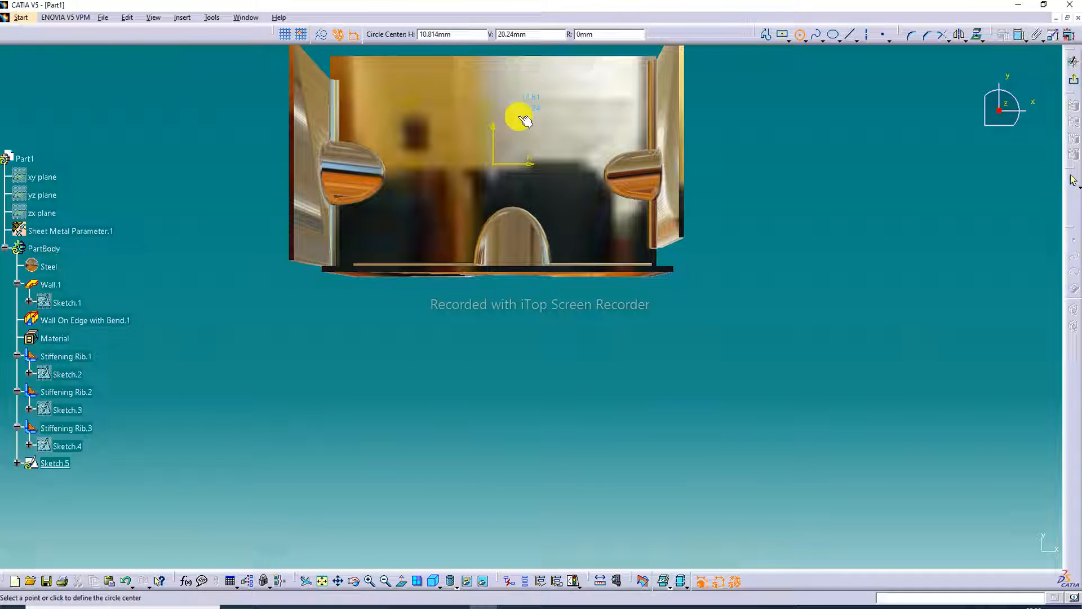
pyautogui.click(485, 145)
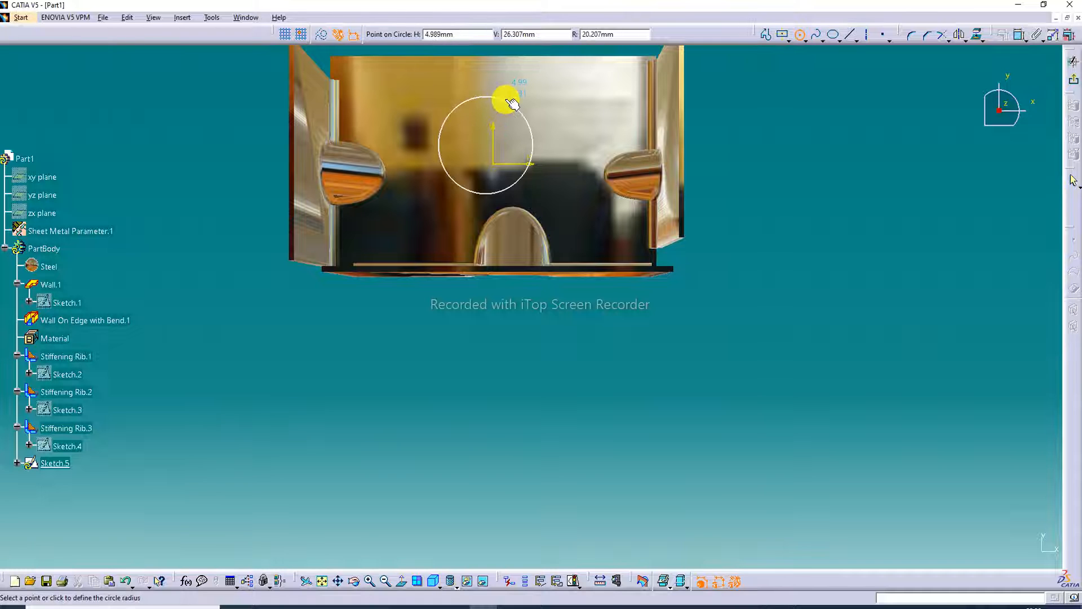
pyautogui.click(510, 102)
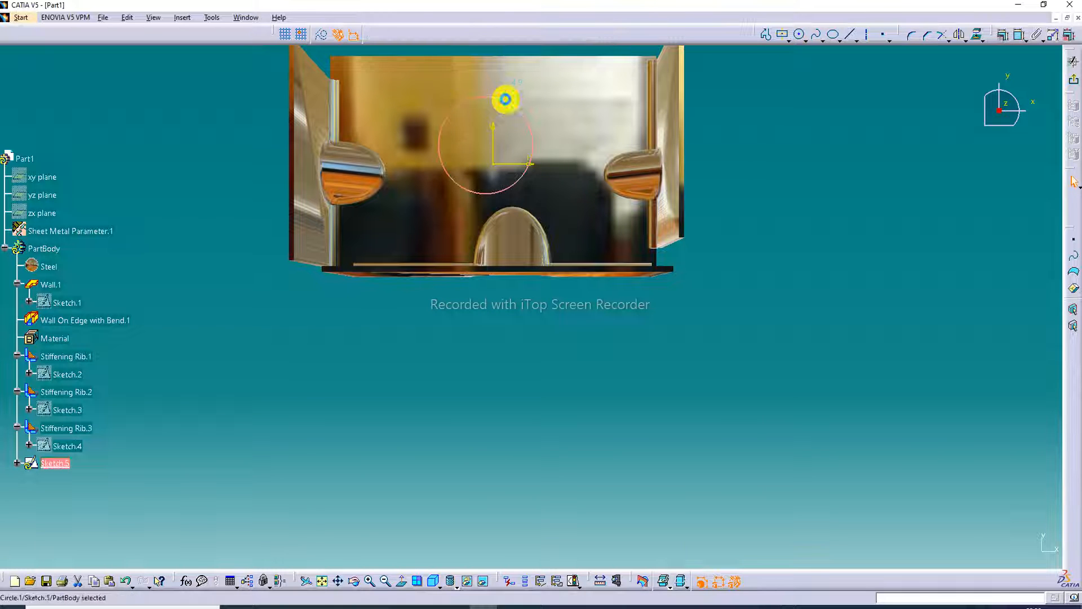
pyautogui.click(1067, 80)
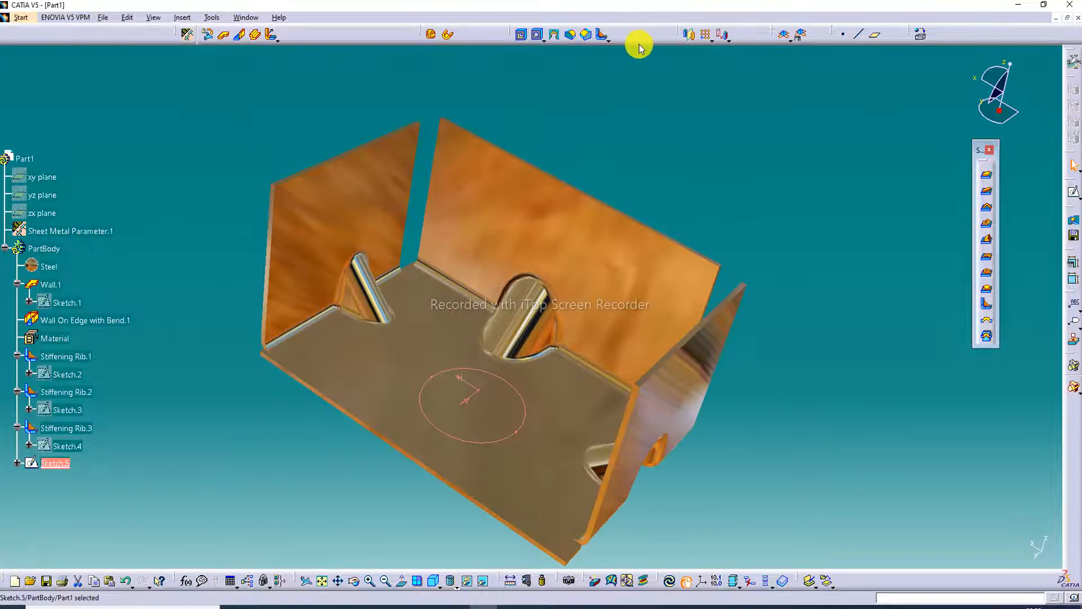
pyautogui.click(523, 35)
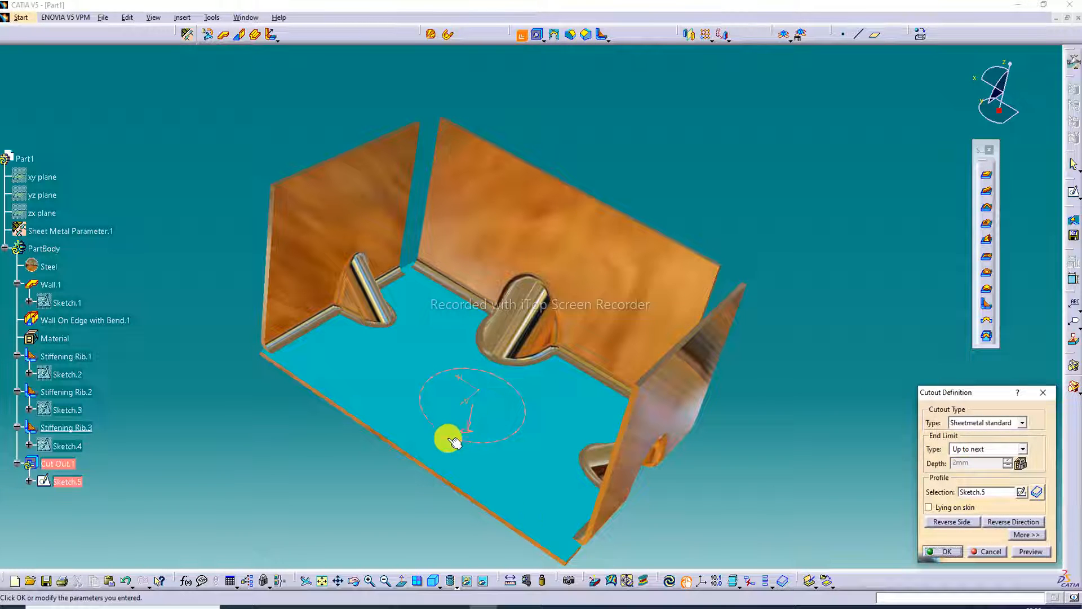
pyautogui.click(943, 551)
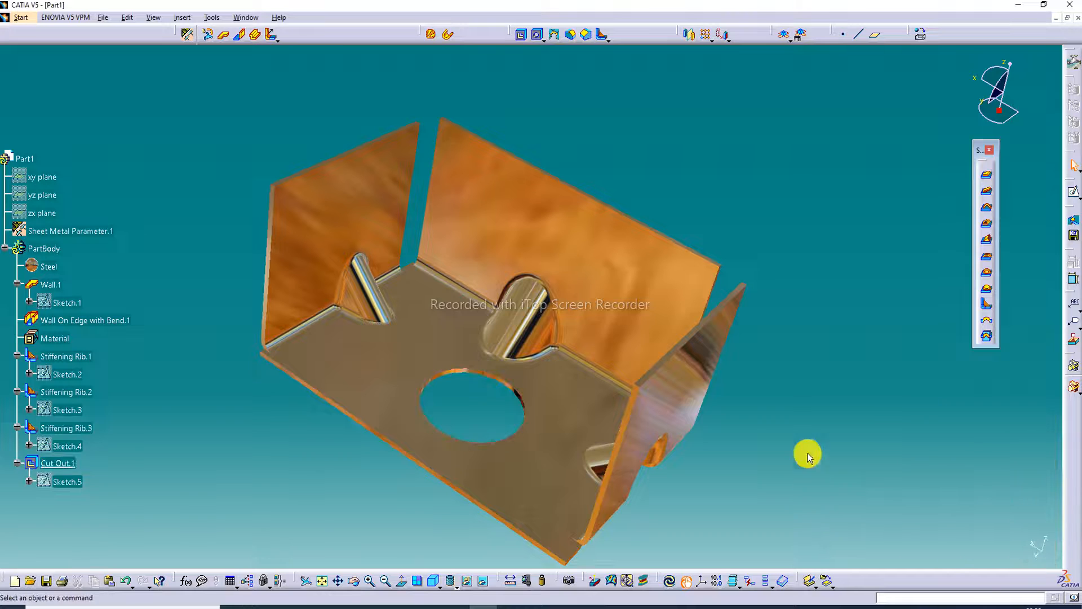
# - Place a blind hole on the inner face of the long-edge wall, near one upper corner
pyautogui.moveTo(598, 288); pyautogui.dragTo(611, 239, button='middle')
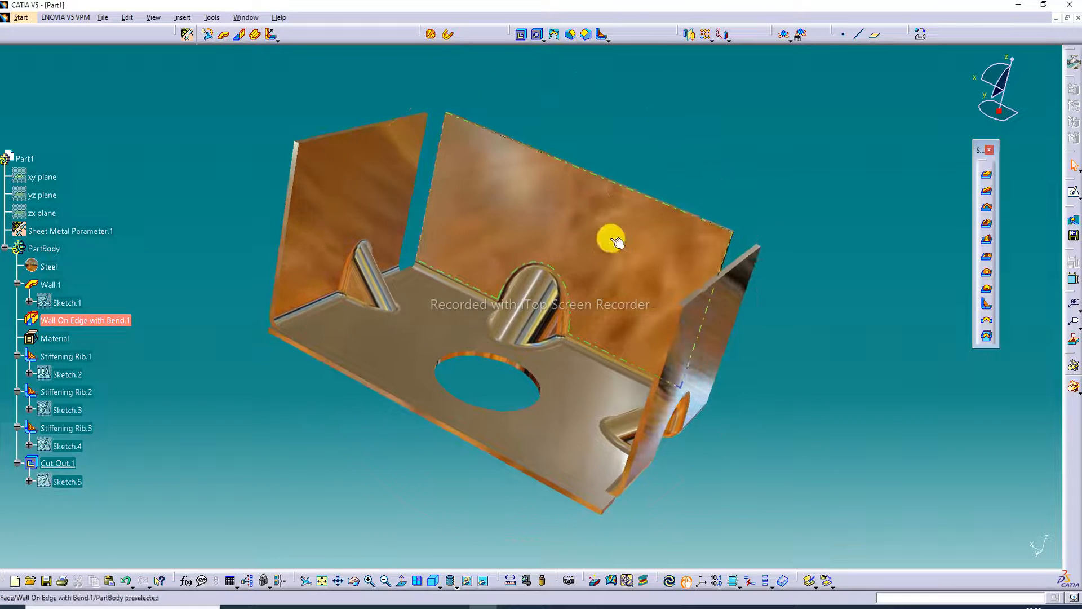
pyautogui.click(537, 35)
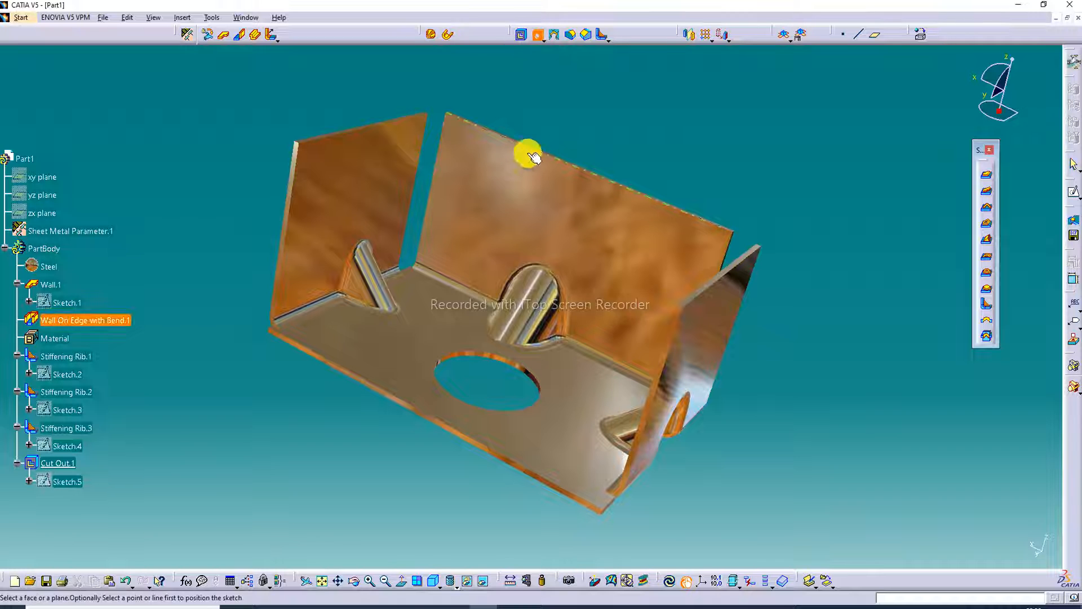
pyautogui.click(494, 188)
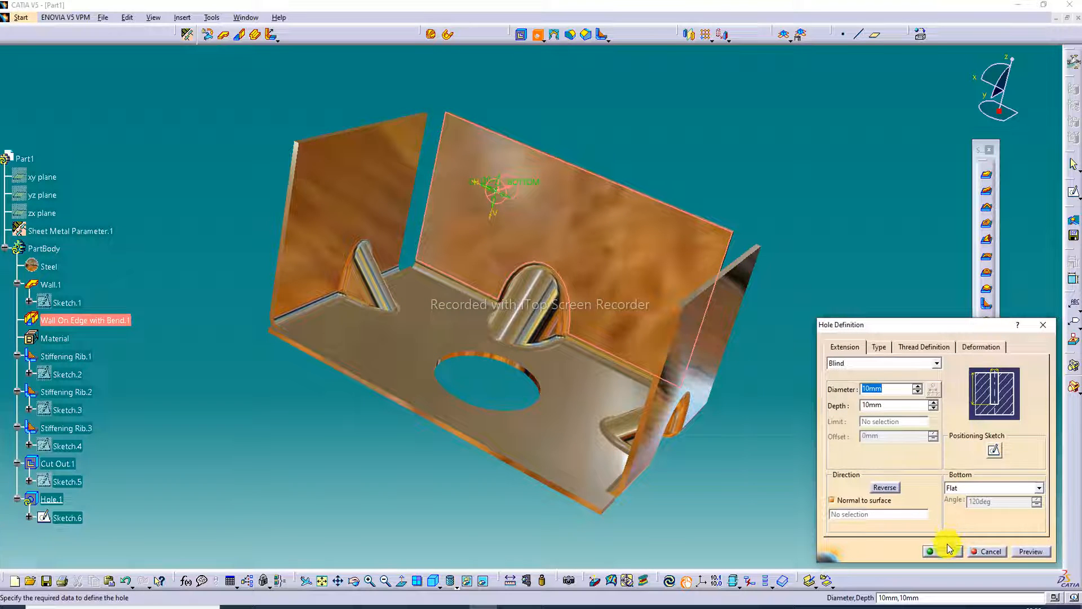
# - Set the hole's diameter to 27 mm and depth to 13 mm, and create it
pyautogui.click(918, 387)
pyautogui.click(918, 387)
pyautogui.click(918, 386)
pyautogui.click(918, 387)
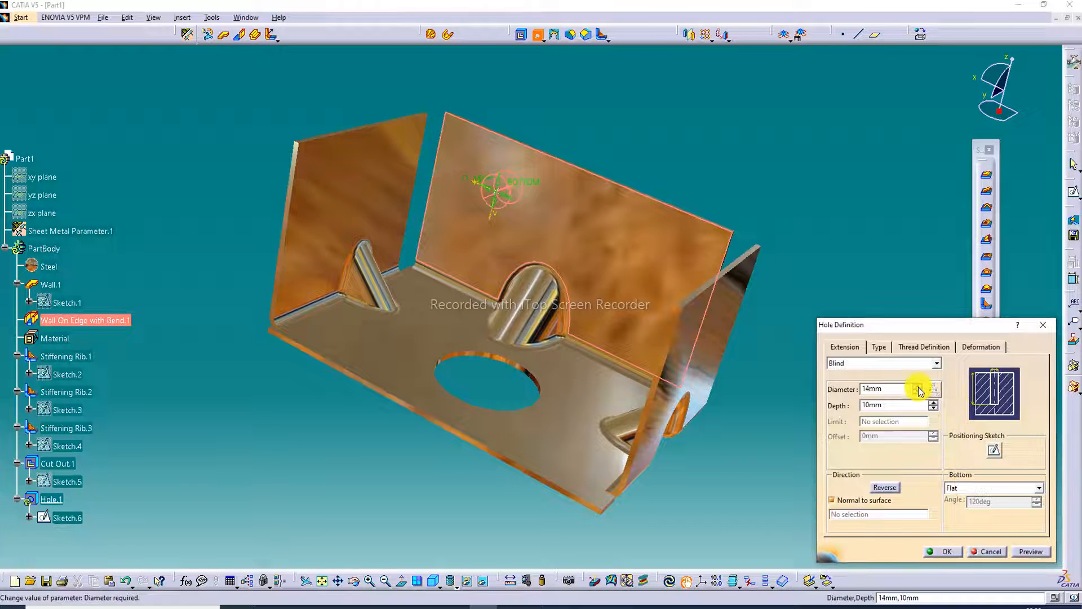
pyautogui.click(934, 402)
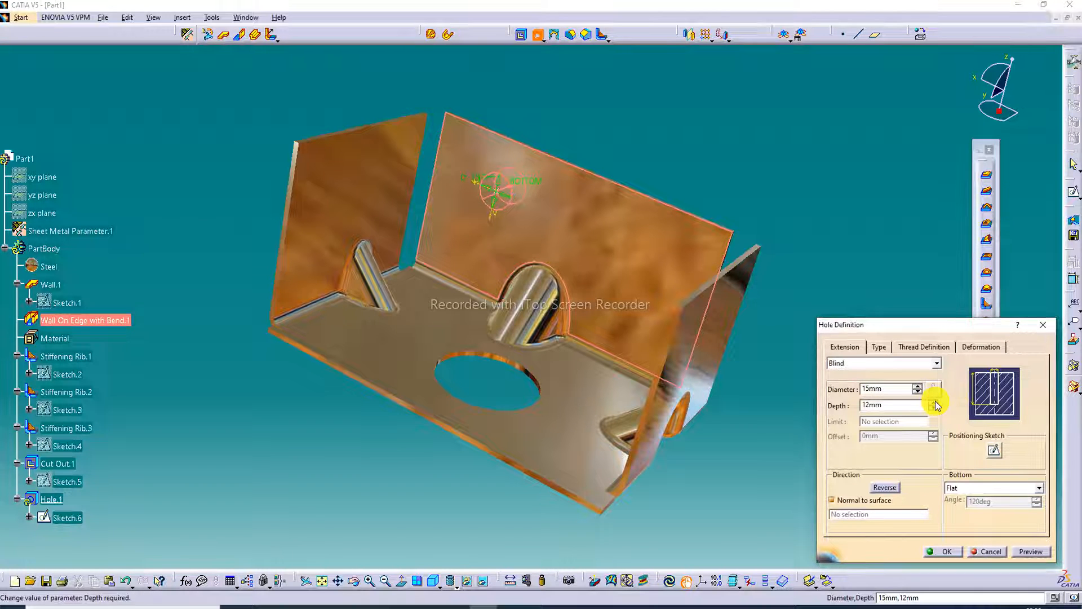
pyautogui.click(918, 386)
pyautogui.click(918, 387)
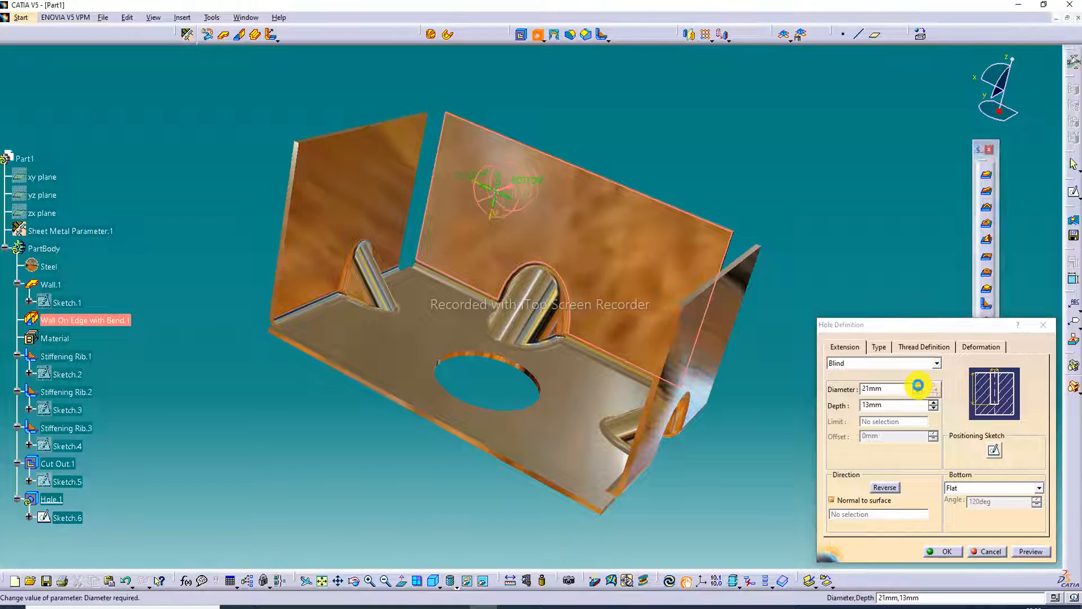
pyautogui.click(918, 386)
pyautogui.click(965, 552)
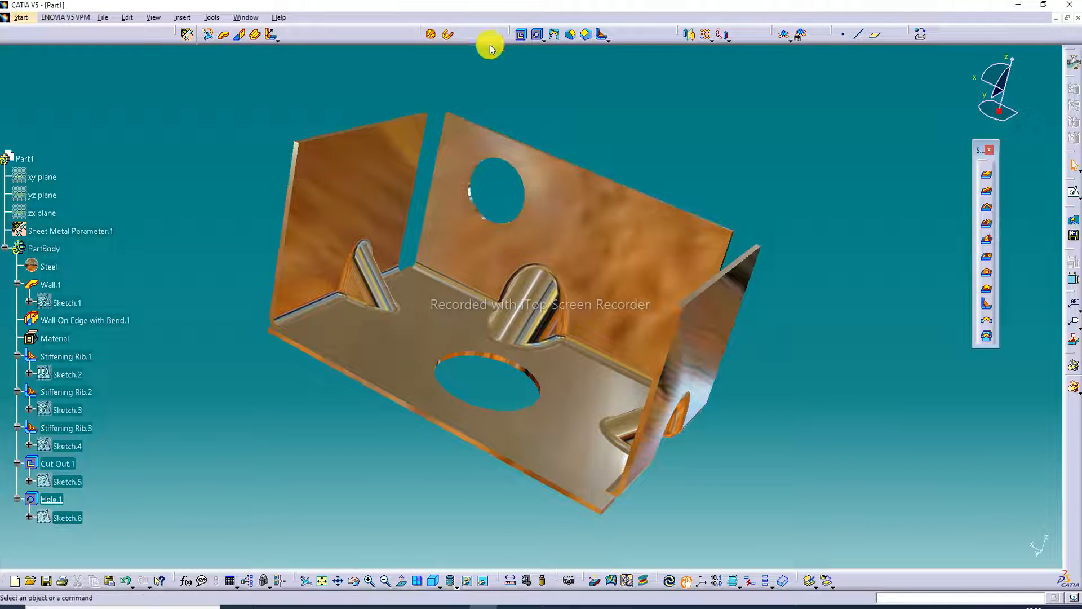
# - Create a second blind hole, 27 mm in diameter and 13 mm deep, towards the other end of the long-edge wall
pyautogui.click(533, 35)
pyautogui.click(628, 256)
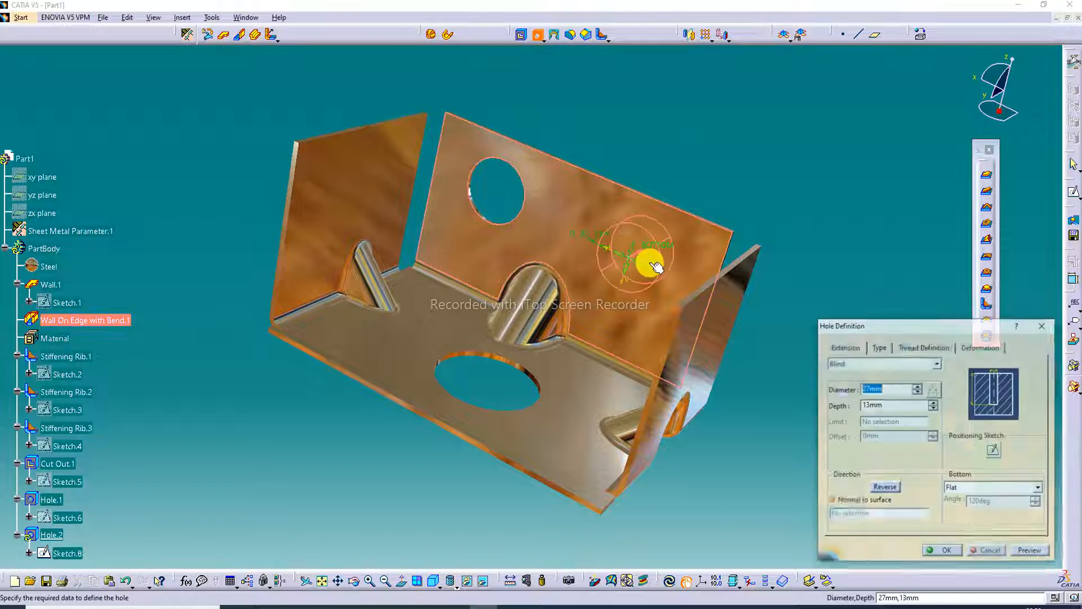
pyautogui.click(944, 553)
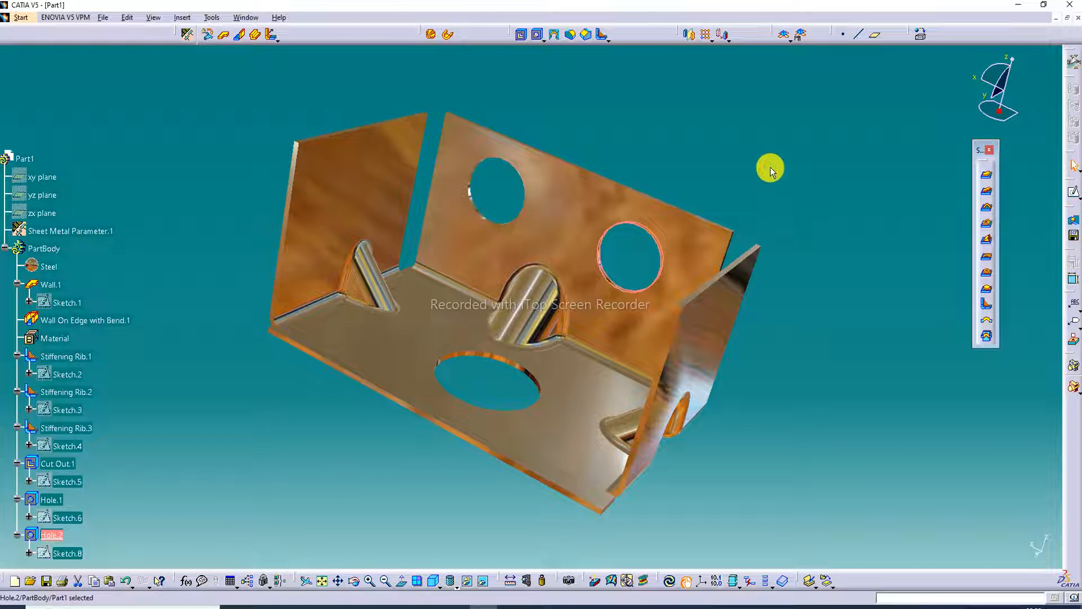
pyautogui.moveTo(768, 164); pyautogui.dragTo(586, 36, button='middle')
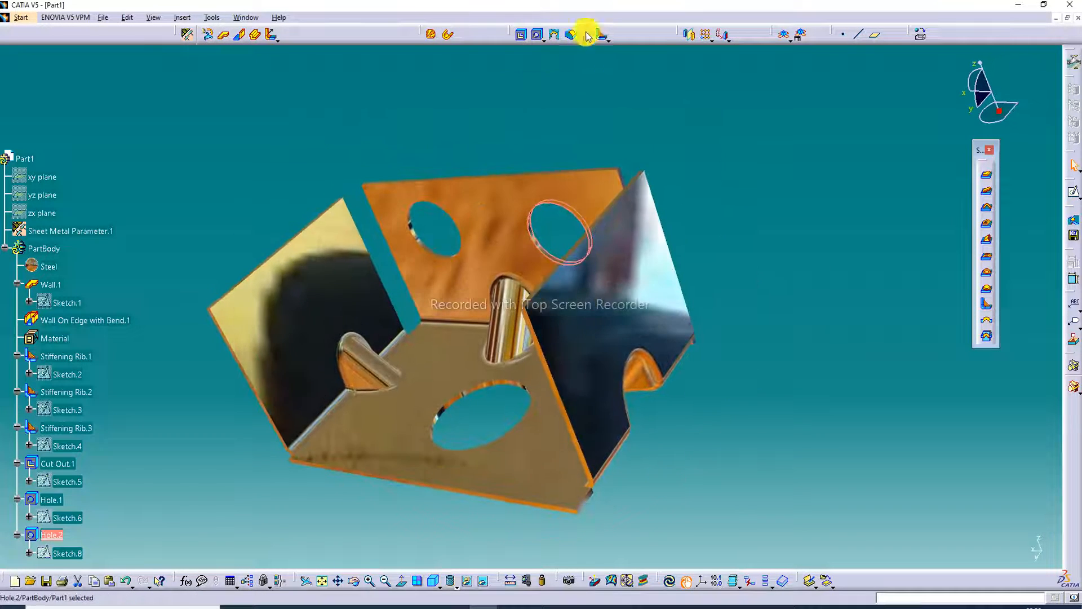
pyautogui.click(535, 33)
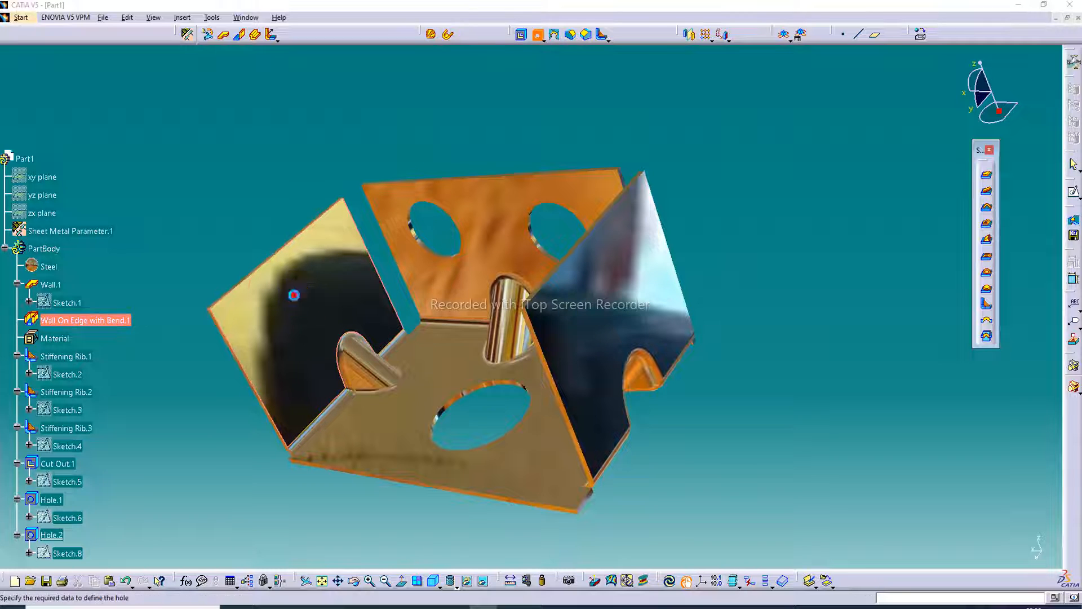
pyautogui.click(293, 295)
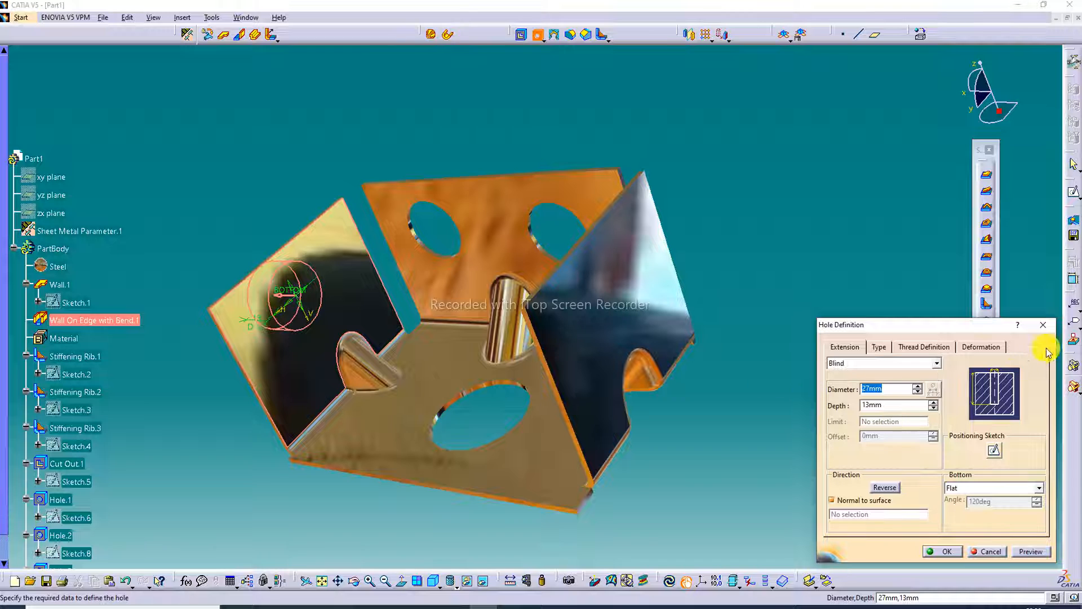
pyautogui.click(1042, 324)
# - Create a blind hole, 27 mm in diameter and 13 mm deep, on one short-edge wall above its stiffening rib
pyautogui.click(536, 38)
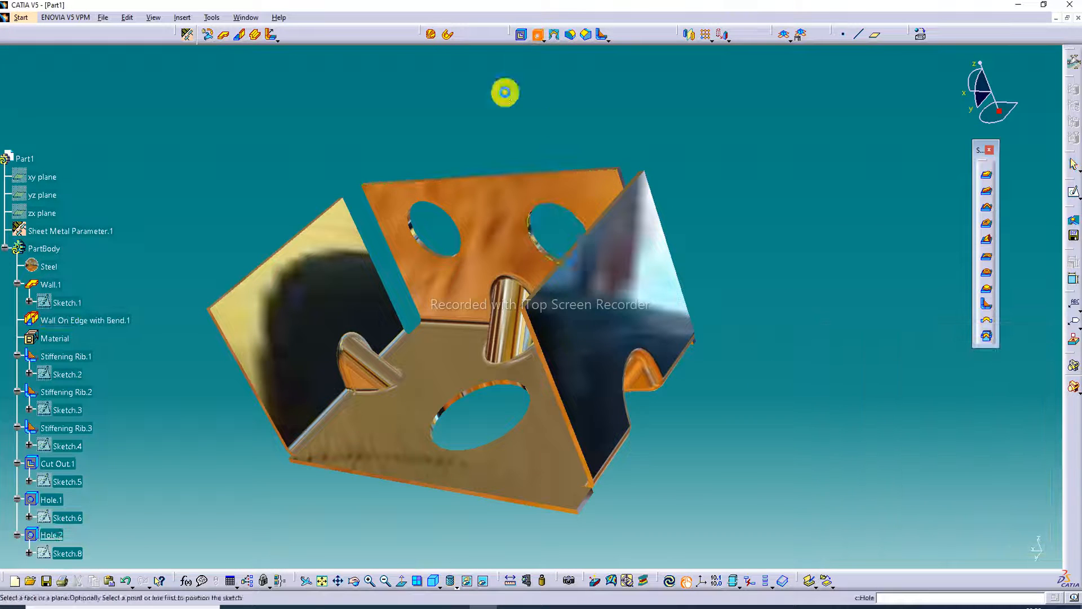
pyautogui.click(316, 294)
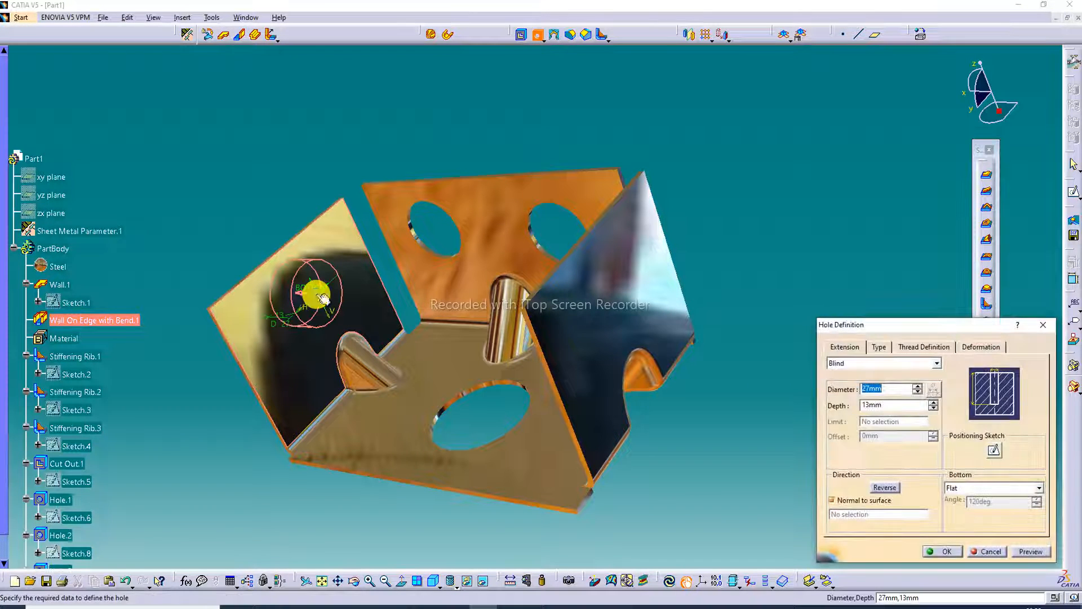
pyautogui.click(930, 551)
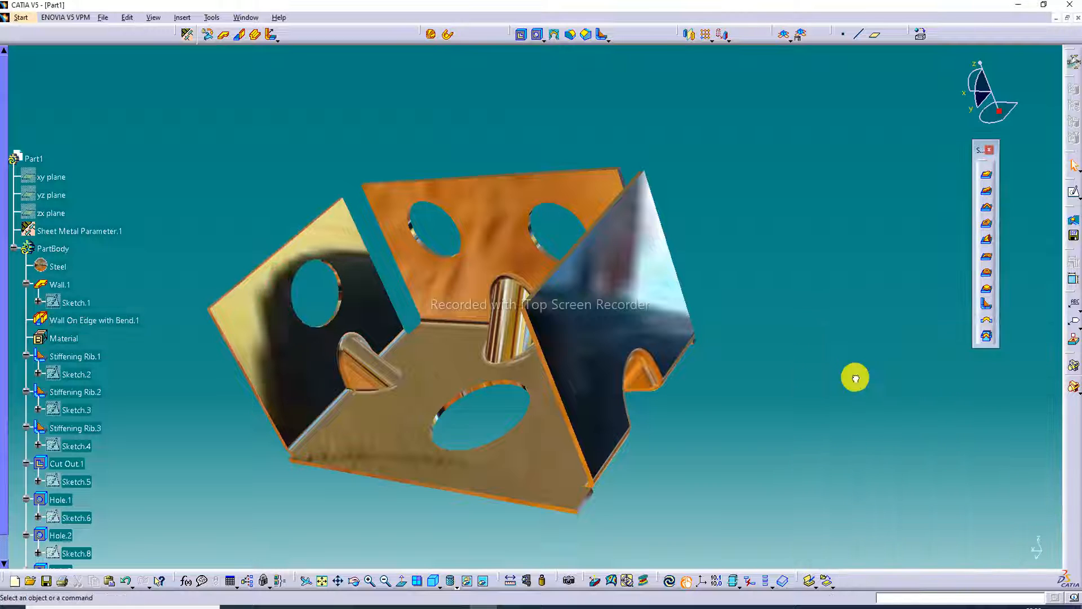
# - Create a matching blind hole, 27 mm in diameter and 13 mm deep, on the opposite short-edge wall above its rib
pyautogui.moveTo(307, 172); pyautogui.dragTo(640, 220, button='middle')
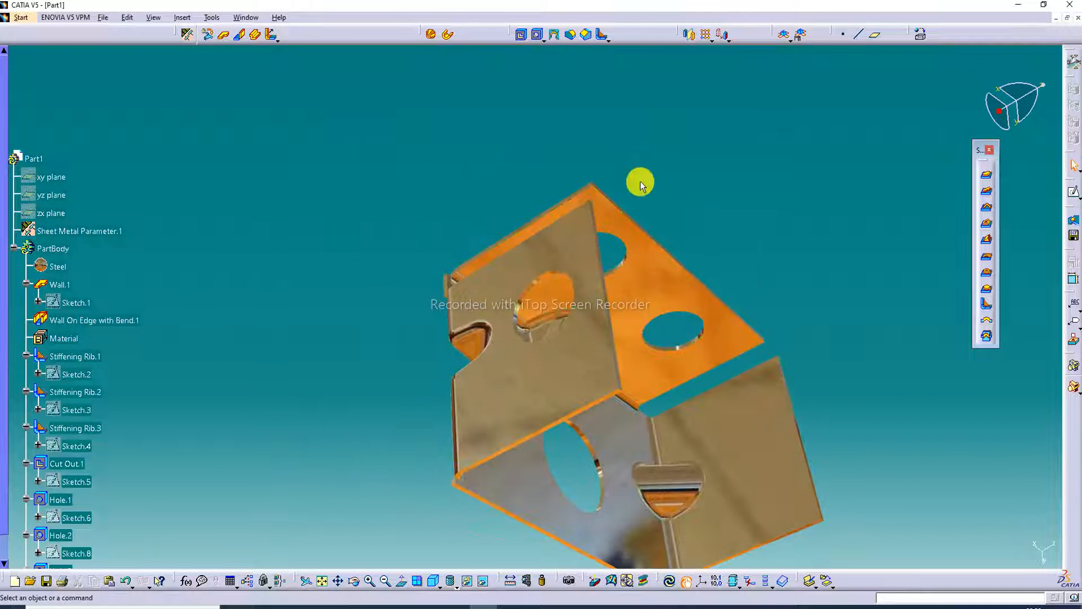
pyautogui.click(538, 35)
pyautogui.click(744, 451)
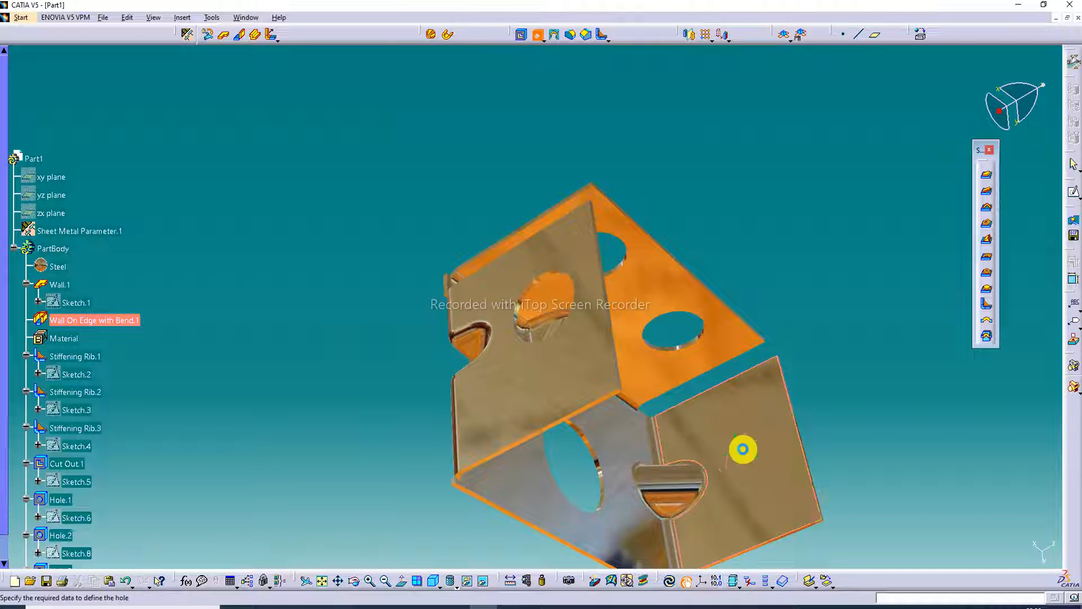
pyautogui.click(938, 552)
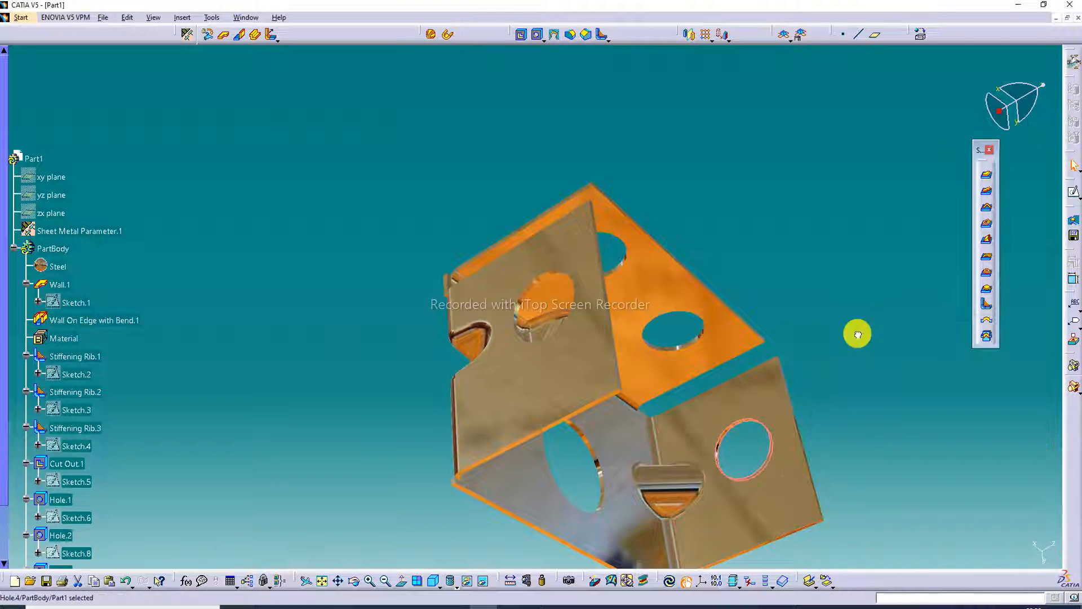
# - Create a dowel 11 mm in diameter on the base wall, between the circular cutout and one short-edge wall's rib
pyautogui.moveTo(737, 461); pyautogui.dragTo(648, 307, button='middle')
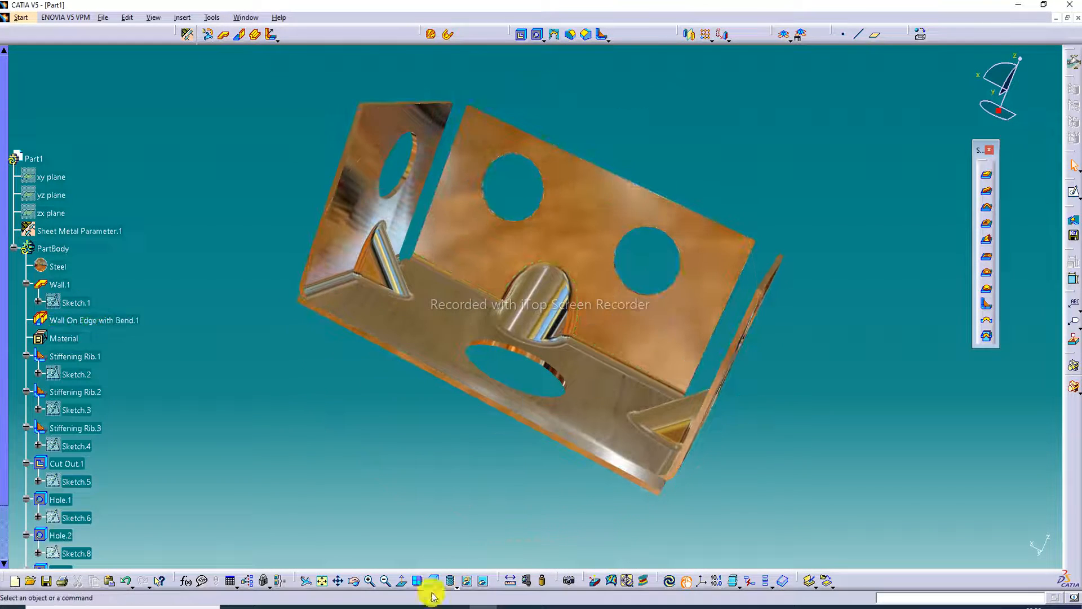
pyautogui.click(432, 581)
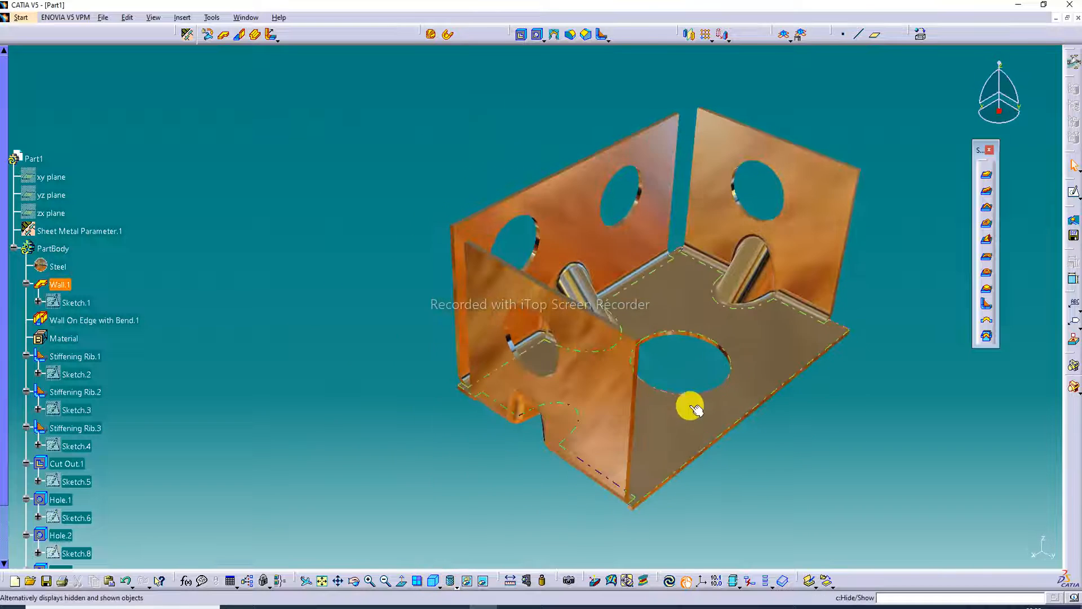
pyautogui.moveTo(755, 385); pyautogui.dragTo(650, 388, button='middle')
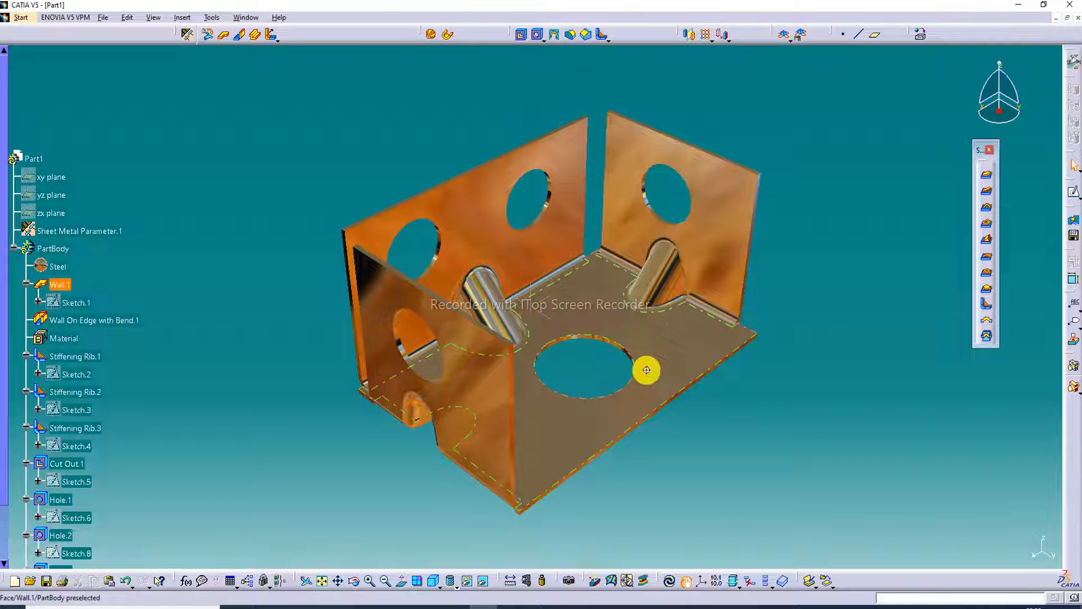
pyautogui.moveTo(646, 370); pyautogui.dragTo(543, 370, button='middle')
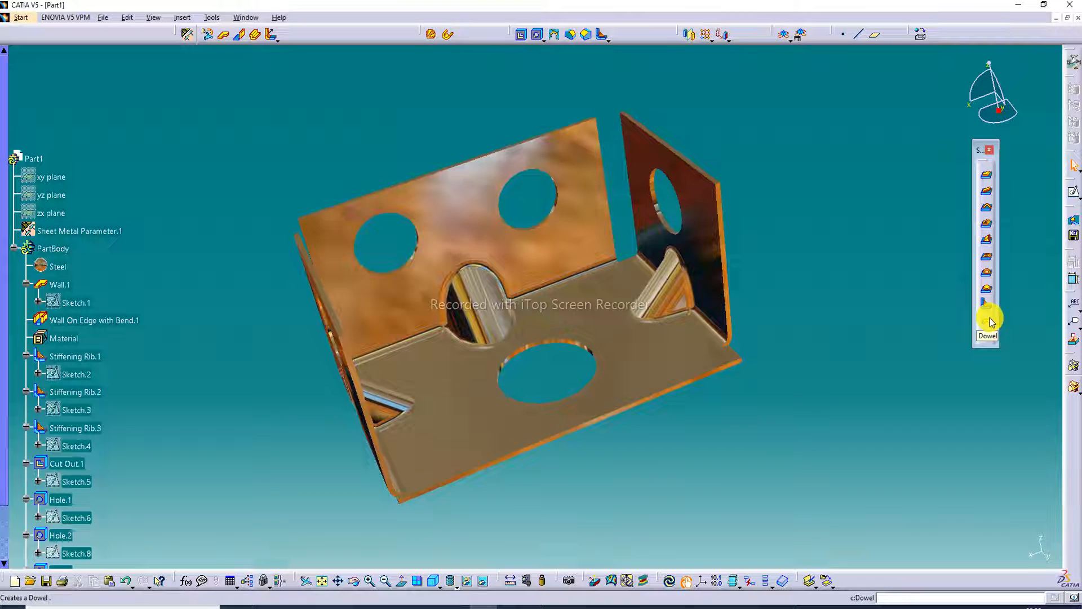
pyautogui.click(654, 354)
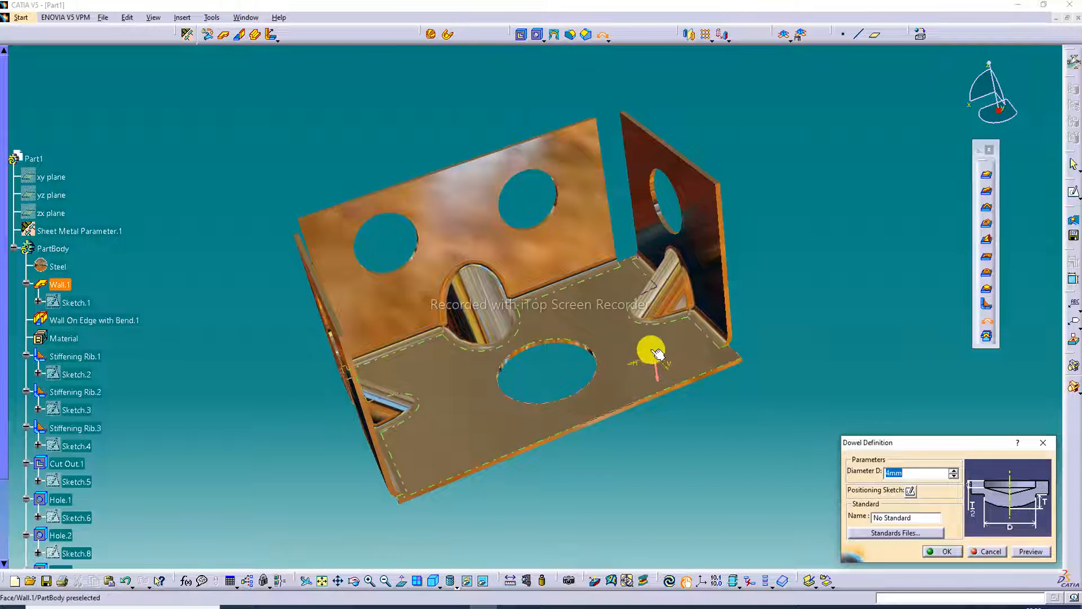
pyautogui.click(954, 471)
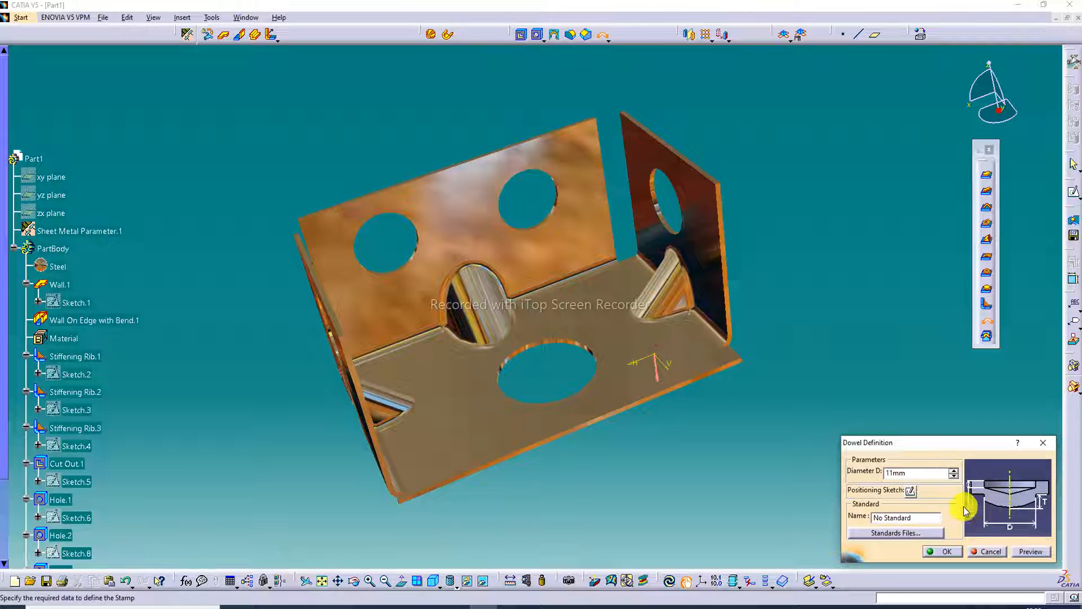
pyautogui.click(949, 551)
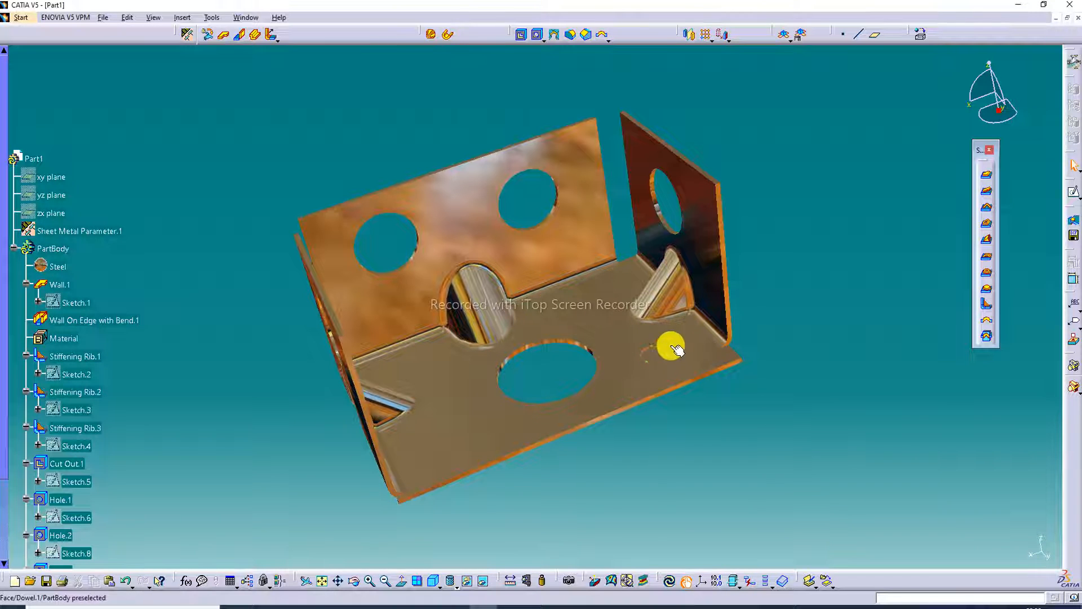
# - Edit the dowel on the base wall and set its diameter to 22 mm
pyautogui.moveTo(678, 357); pyautogui.dragTo(648, 346, button='middle')
pyautogui.doubleClick(648, 346)
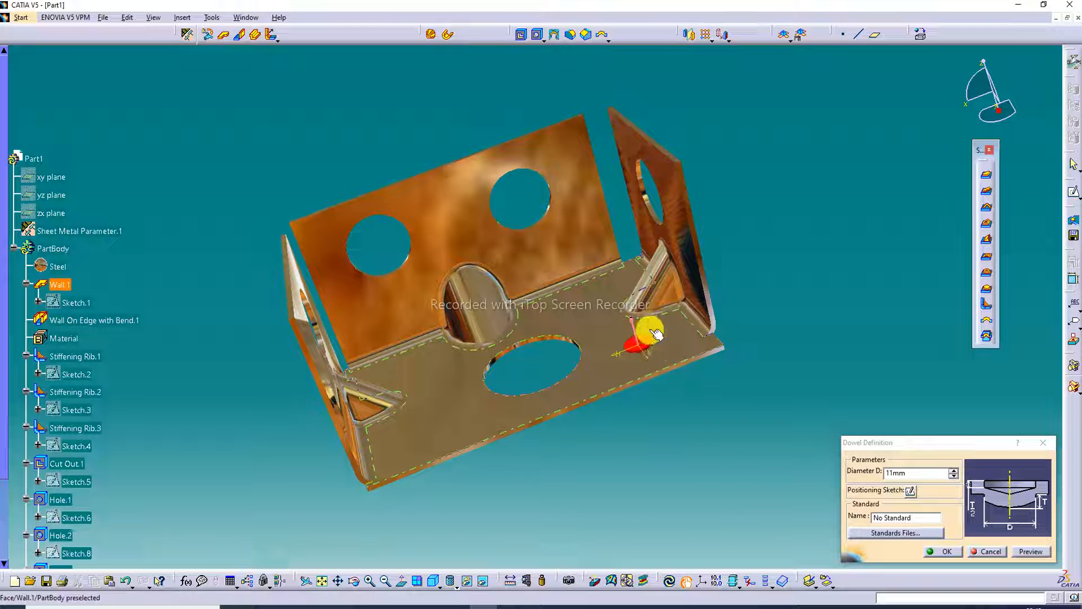
pyautogui.doubleClick(956, 470)
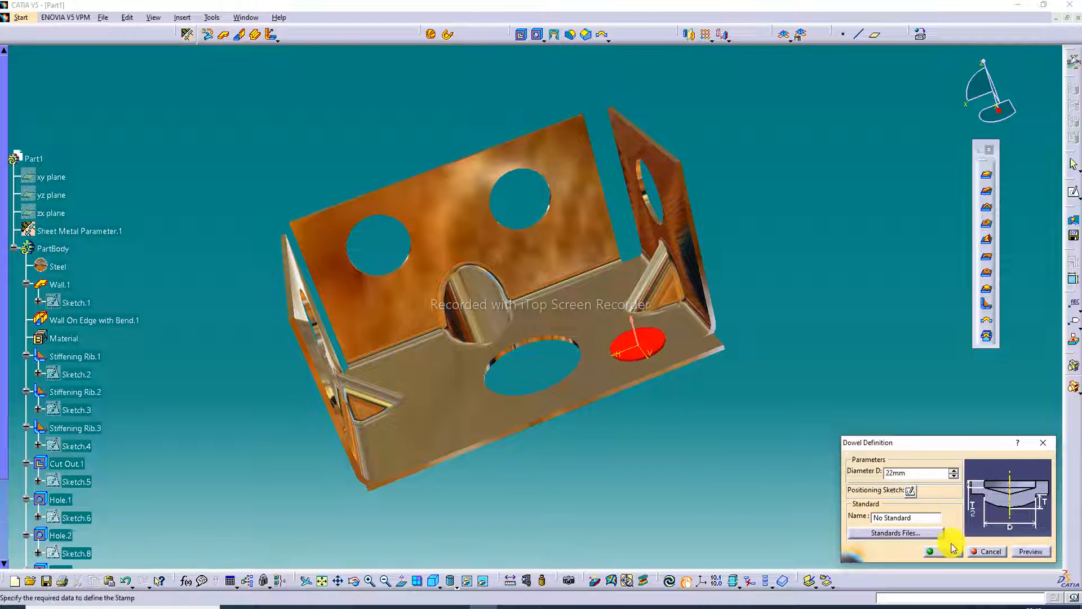
pyautogui.click(931, 551)
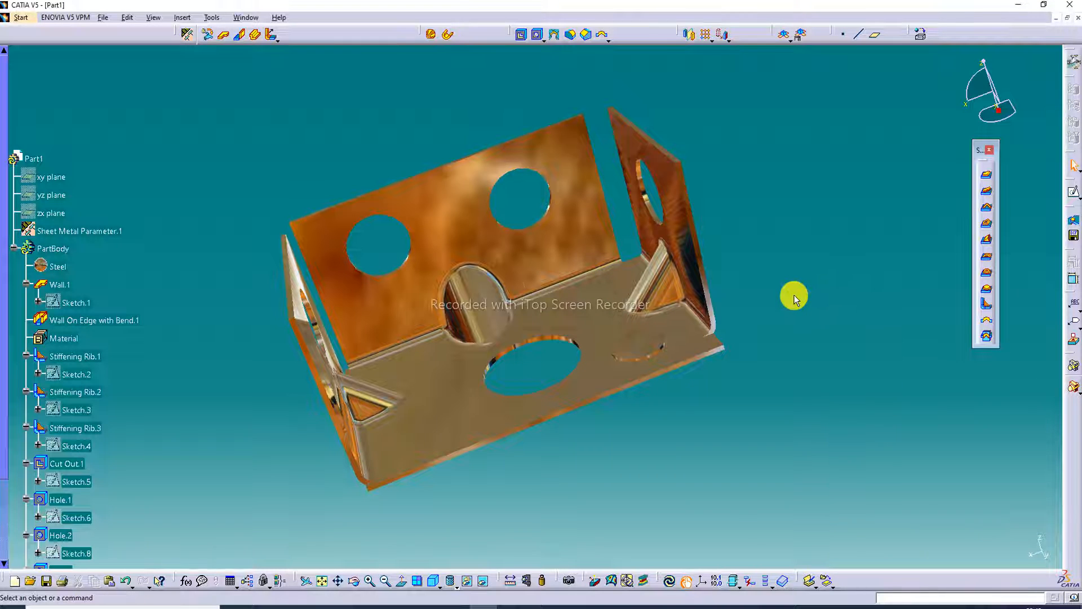
# - Create a second dowel, 15 mm in diameter, on the base wall at the other side of the circular cutout
pyautogui.moveTo(794, 296); pyautogui.dragTo(708, 434, button='middle')
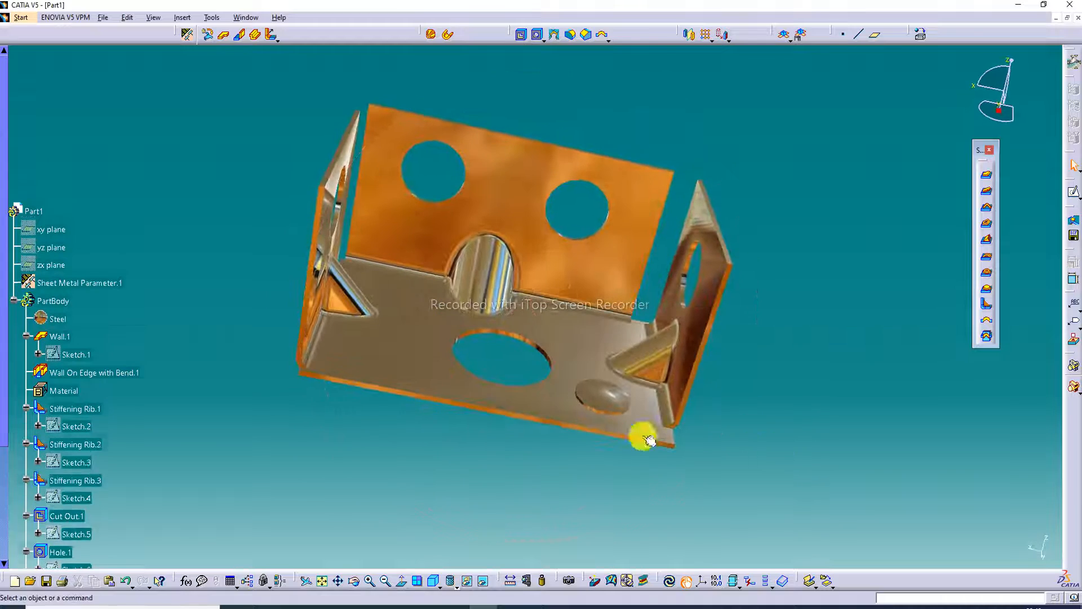
pyautogui.moveTo(479, 446); pyautogui.dragTo(575, 439, button='middle')
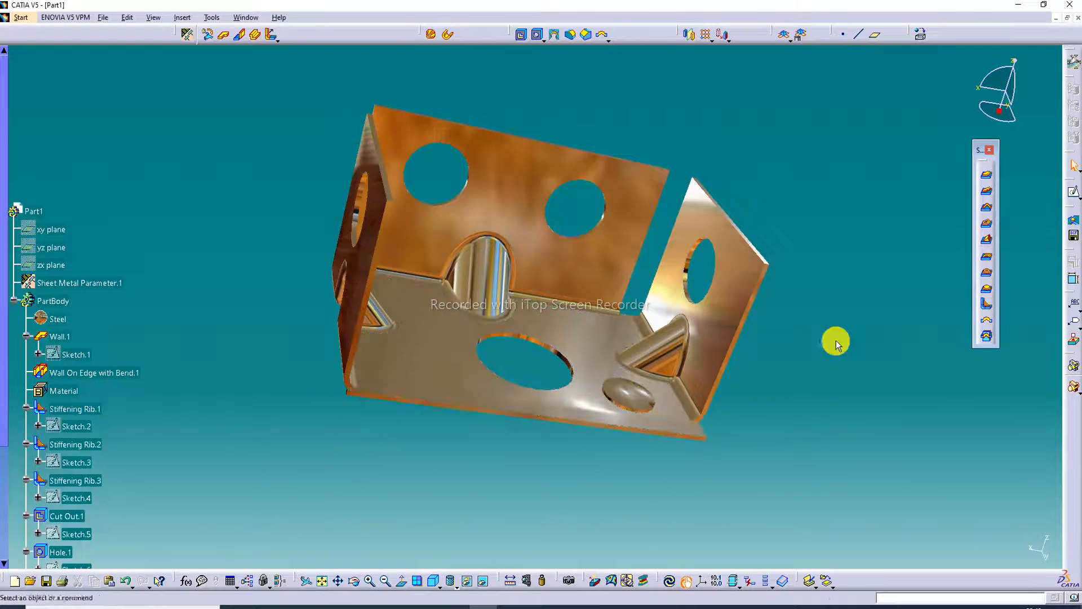
pyautogui.click(986, 324)
pyautogui.click(427, 367)
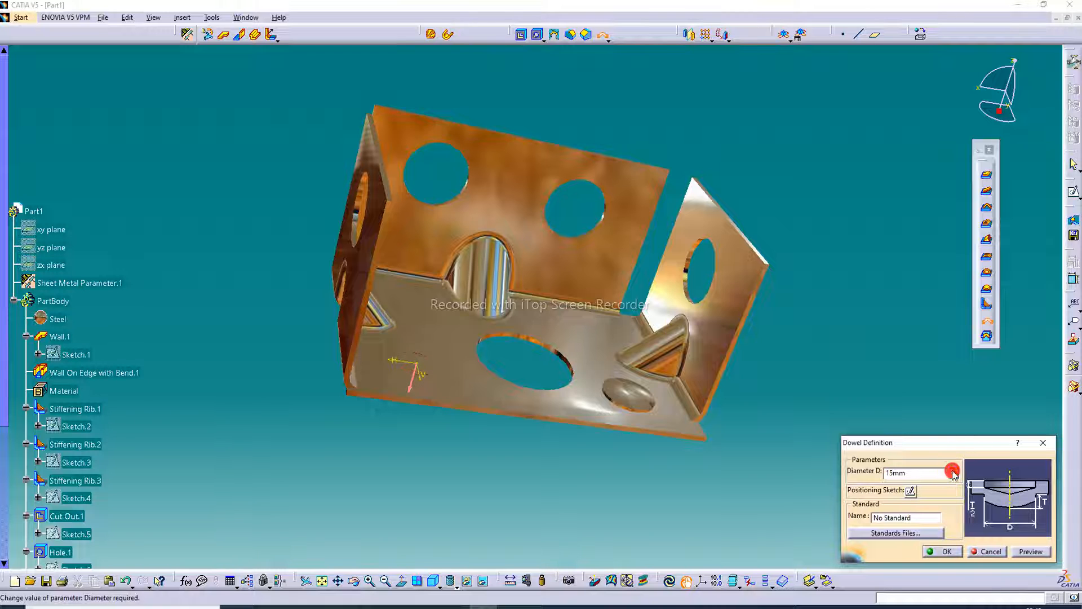
pyautogui.click(955, 552)
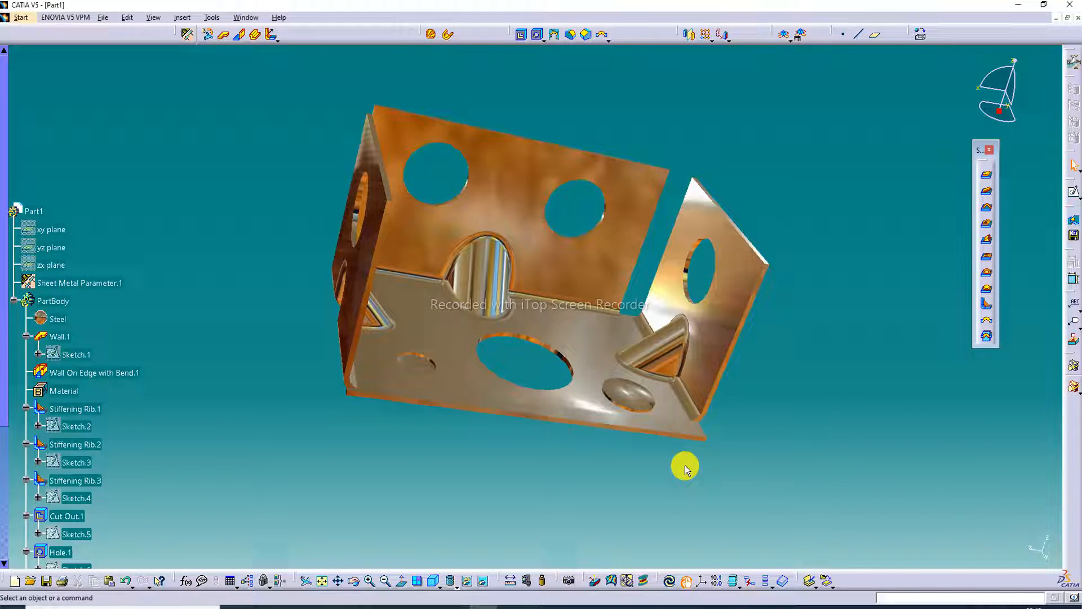
# - Edit the second base-wall dowel and set its diameter to 23 mm
pyautogui.click(426, 369)
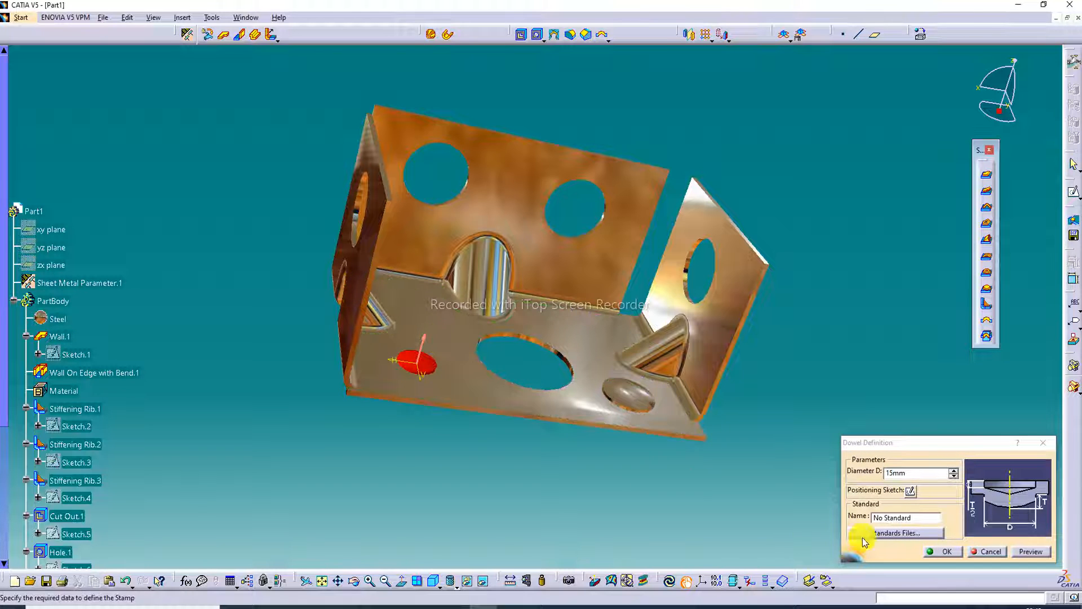
pyautogui.click(954, 471)
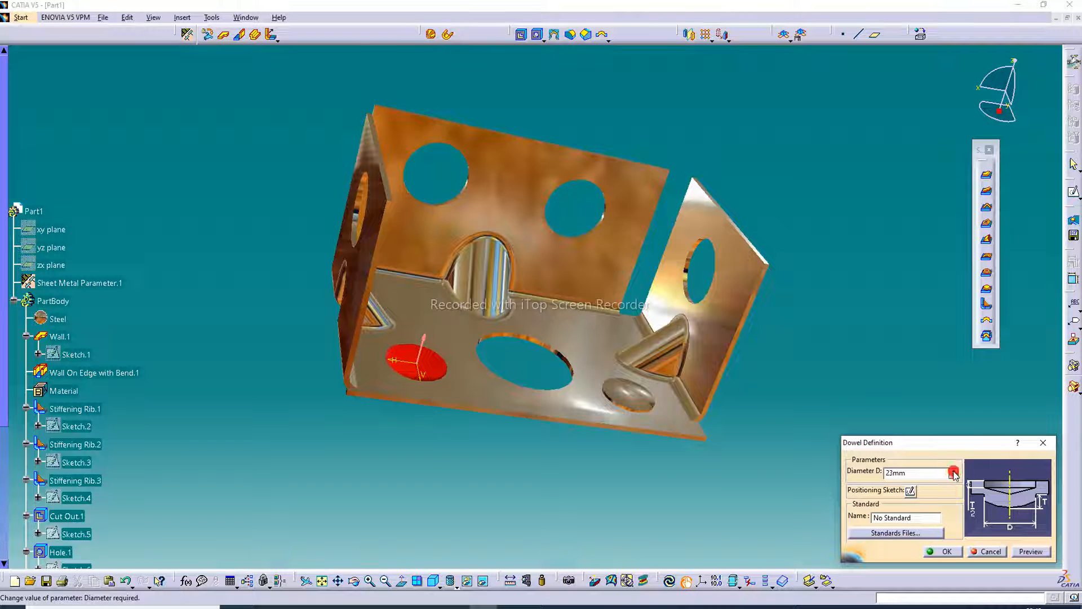
pyautogui.click(945, 551)
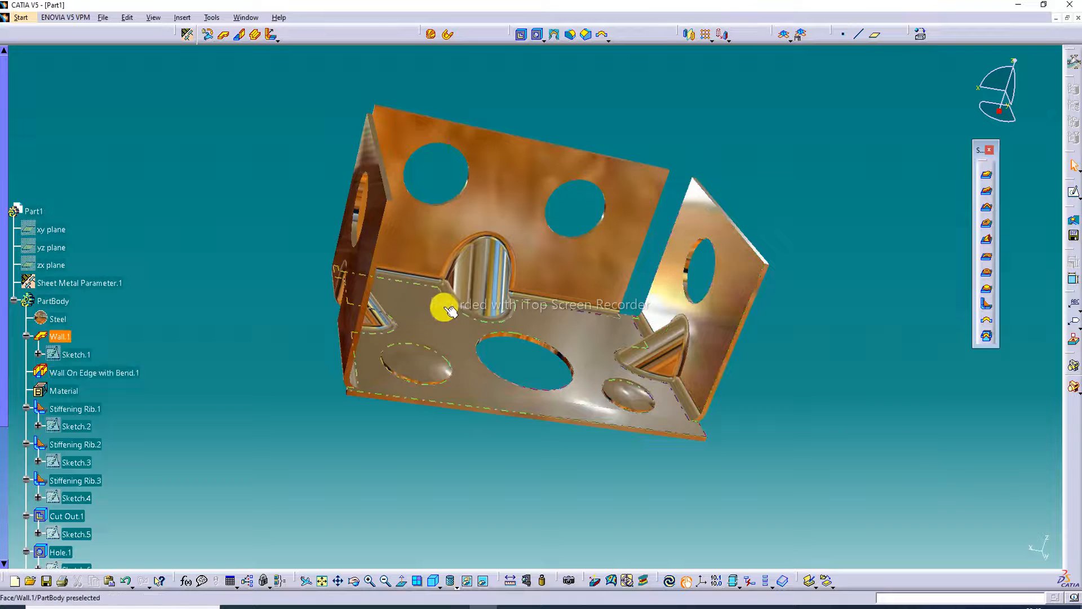
# - Create a dowel 19 mm in diameter on the long-edge wall, midway between its two holes
pyautogui.moveTo(442, 306)
pyautogui.mouseDown(button='middle')
pyautogui.moveTo(427, 341)
pyautogui.moveTo(430, 303)
pyautogui.mouseUp(button='middle')
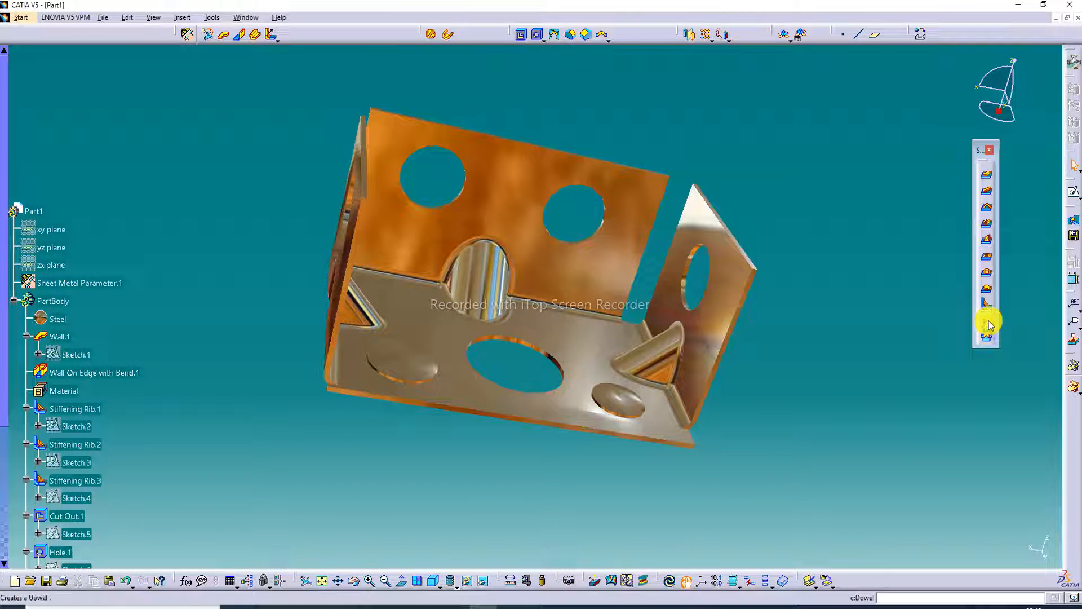
pyautogui.click(508, 192)
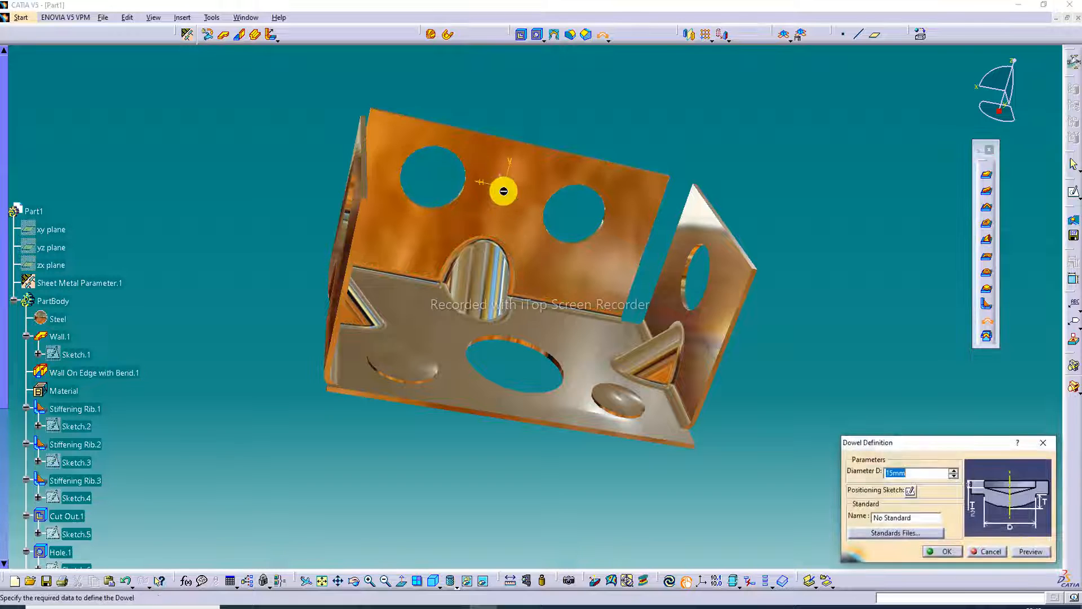
pyautogui.click(953, 471)
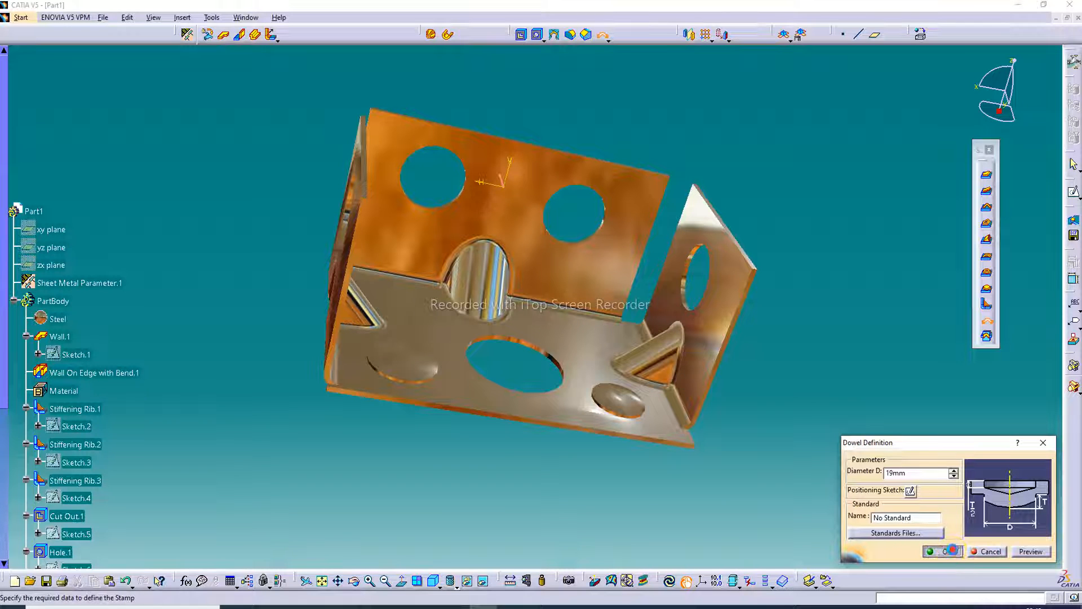
pyautogui.click(953, 550)
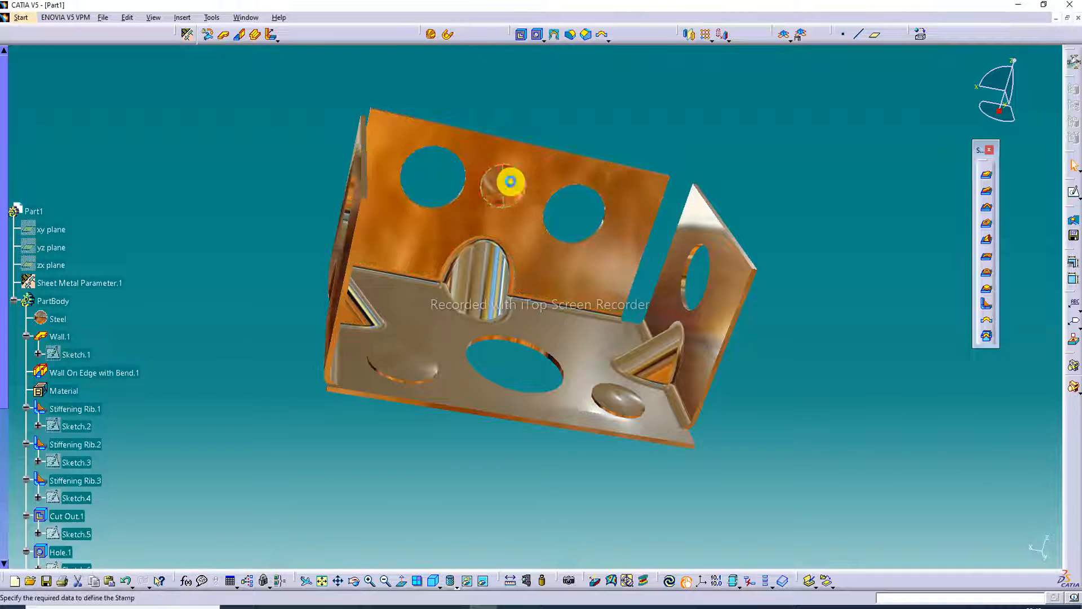
# - Edit the dowel between the long-edge wall's two holes and set its diameter to 24 mm
pyautogui.click(510, 181)
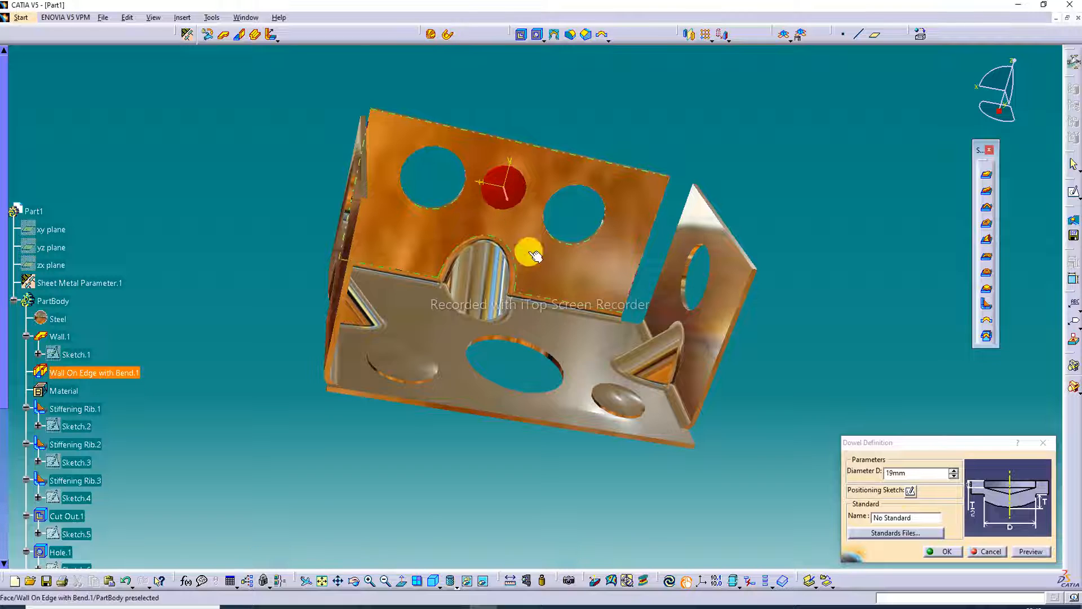
pyautogui.click(953, 471)
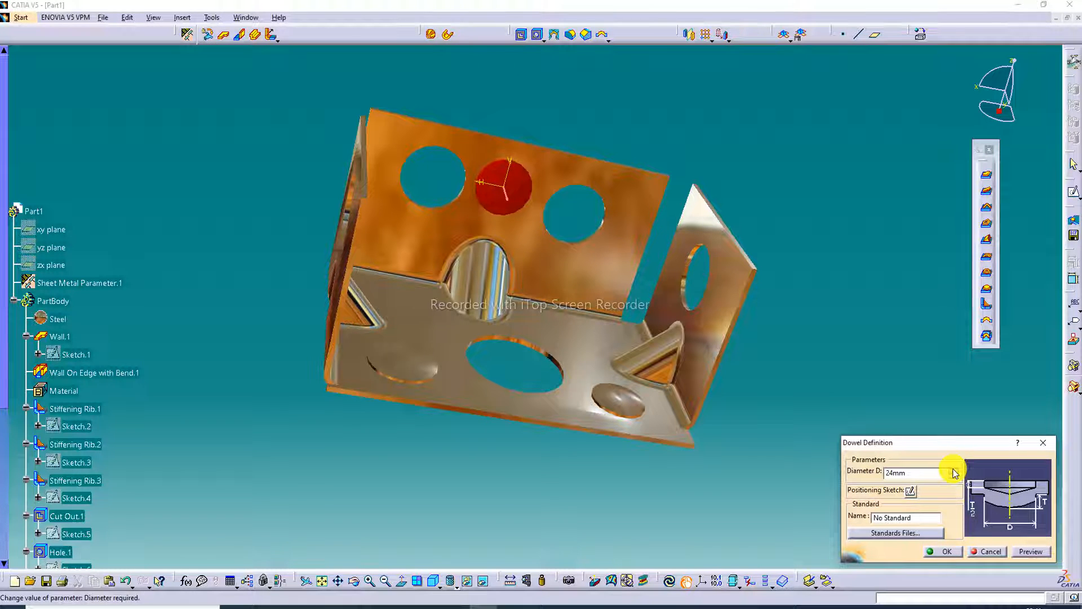
pyautogui.click(944, 551)
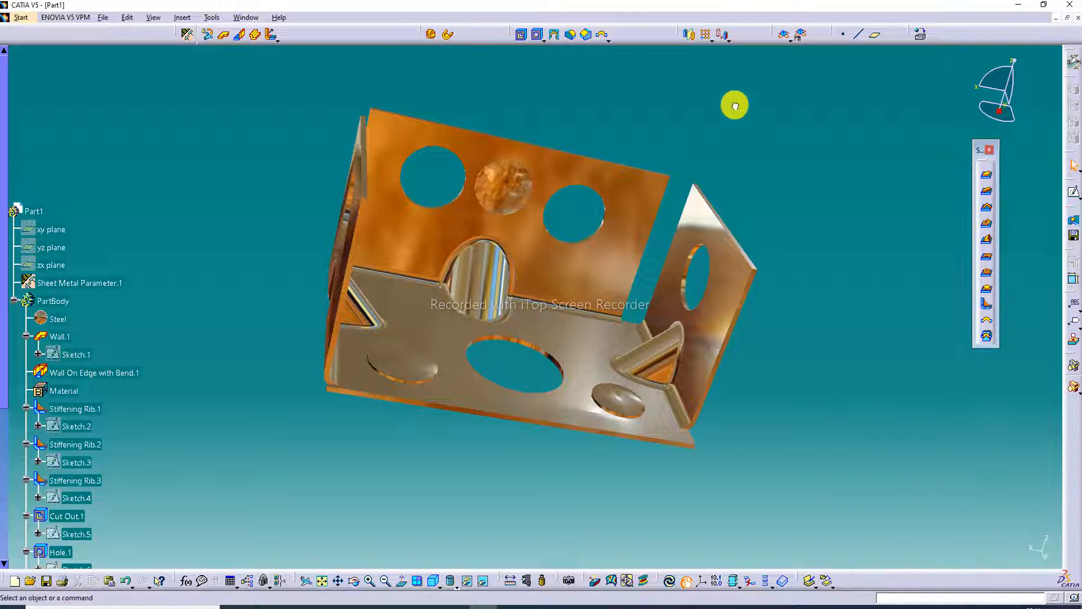
# - Create a dowel 19 mm in diameter on the long-edge wall, beside the stiffening rib and below the nearby hole
pyautogui.moveTo(587, 140); pyautogui.dragTo(472, 123, button='middle')
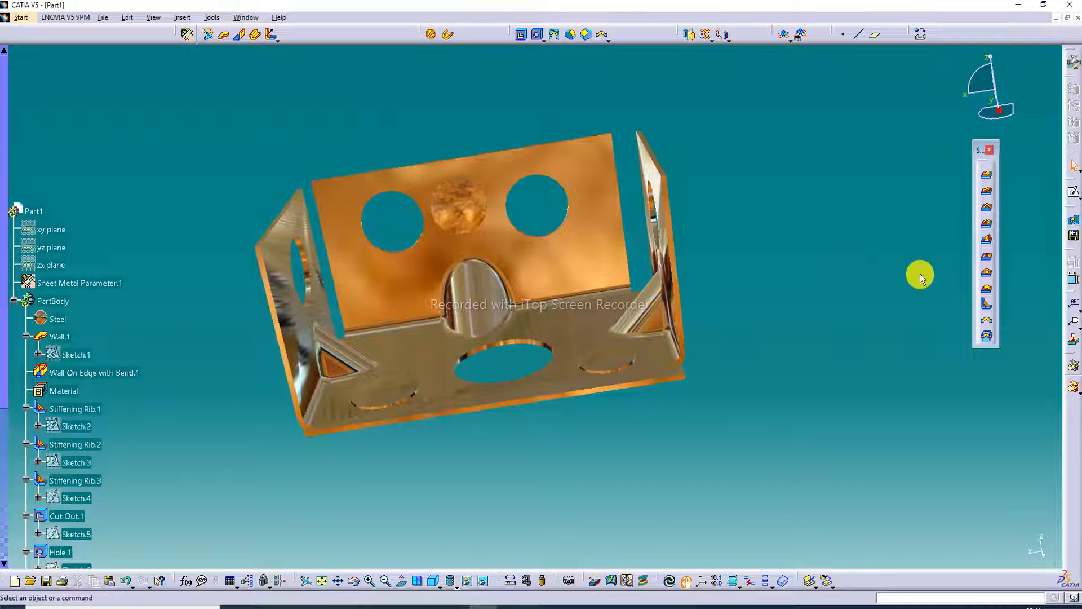
pyautogui.click(986, 321)
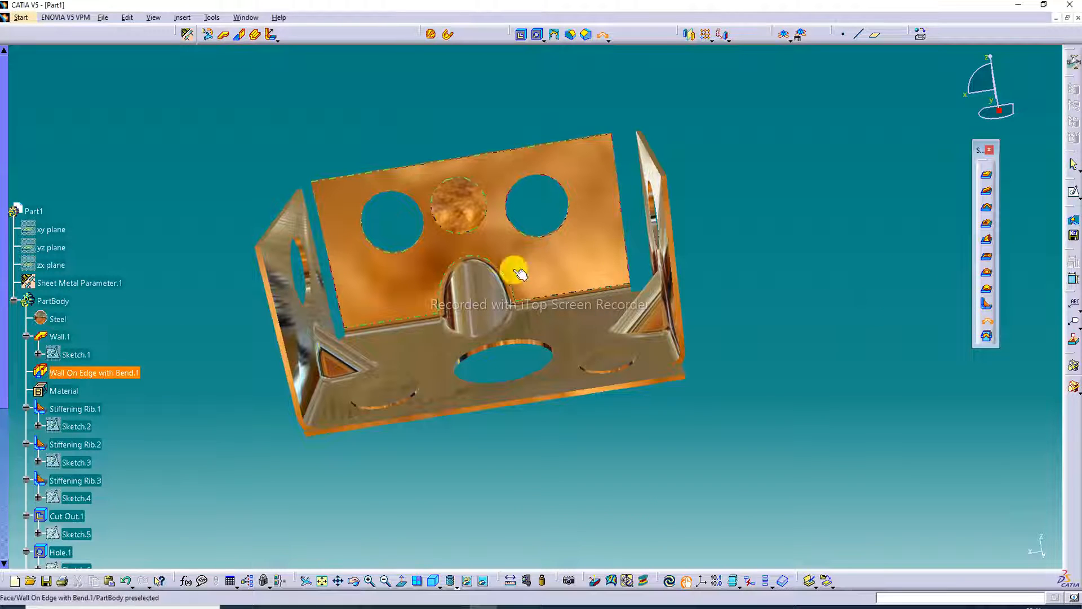
pyautogui.click(575, 268)
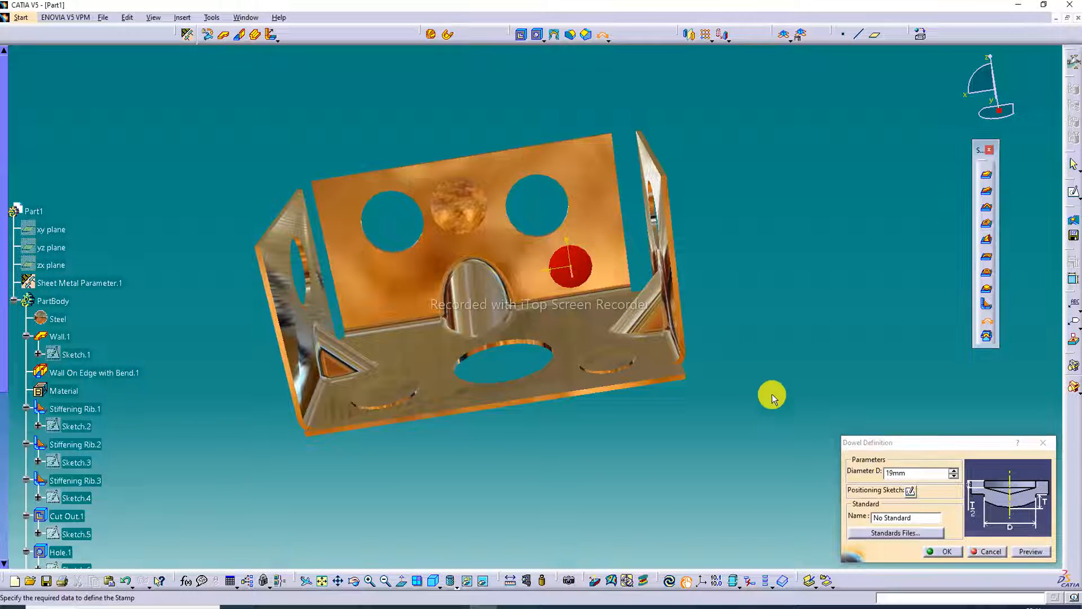
pyautogui.click(957, 472)
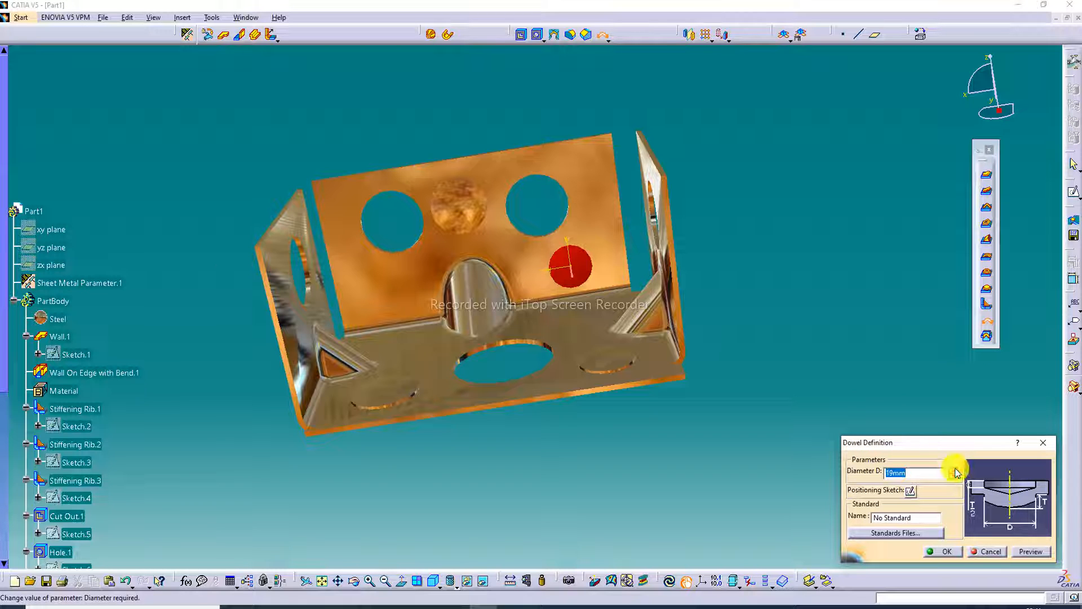
pyautogui.click(943, 551)
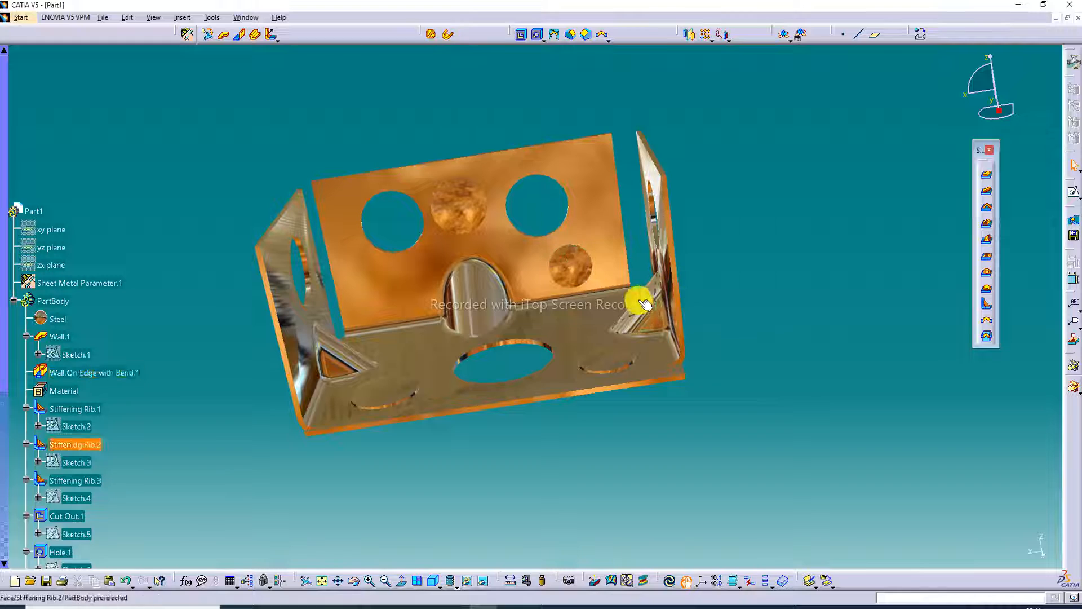
# - Check the diameter setting of the dowel between the long-edge wall's two holes and inspect its stamped shape
pyautogui.moveTo(629, 293); pyautogui.dragTo(653, 298, button='middle')
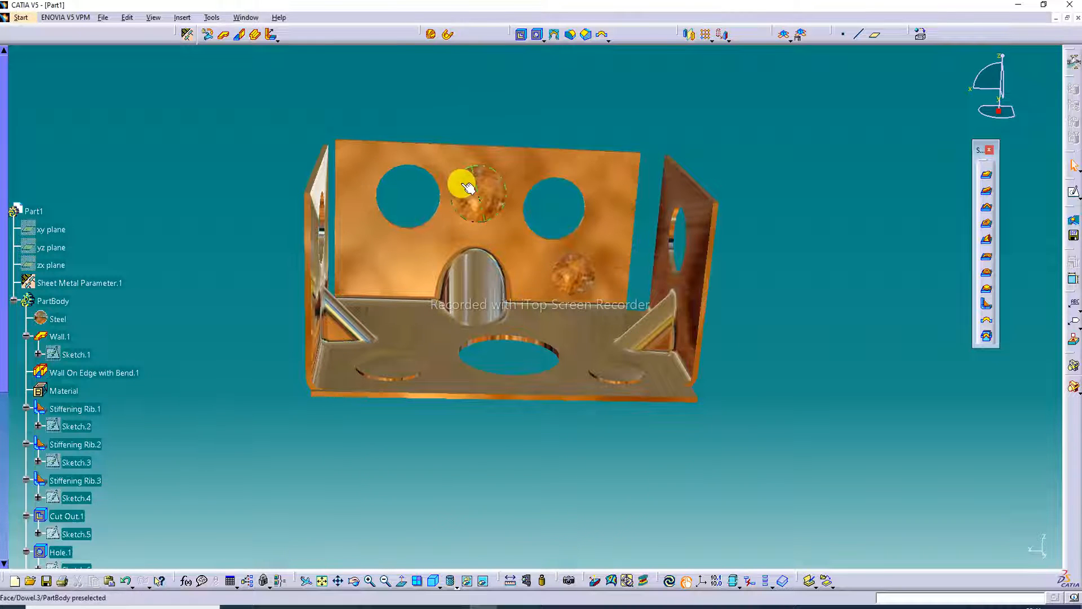
pyautogui.moveTo(459, 178); pyautogui.dragTo(548, 200, button='middle')
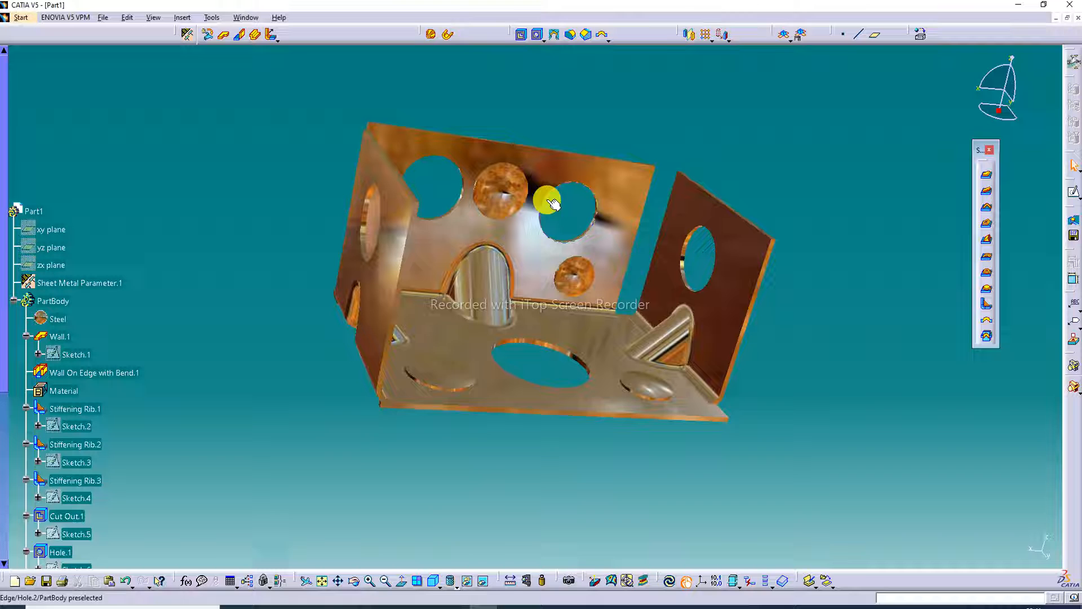
pyautogui.doubleClick(512, 188)
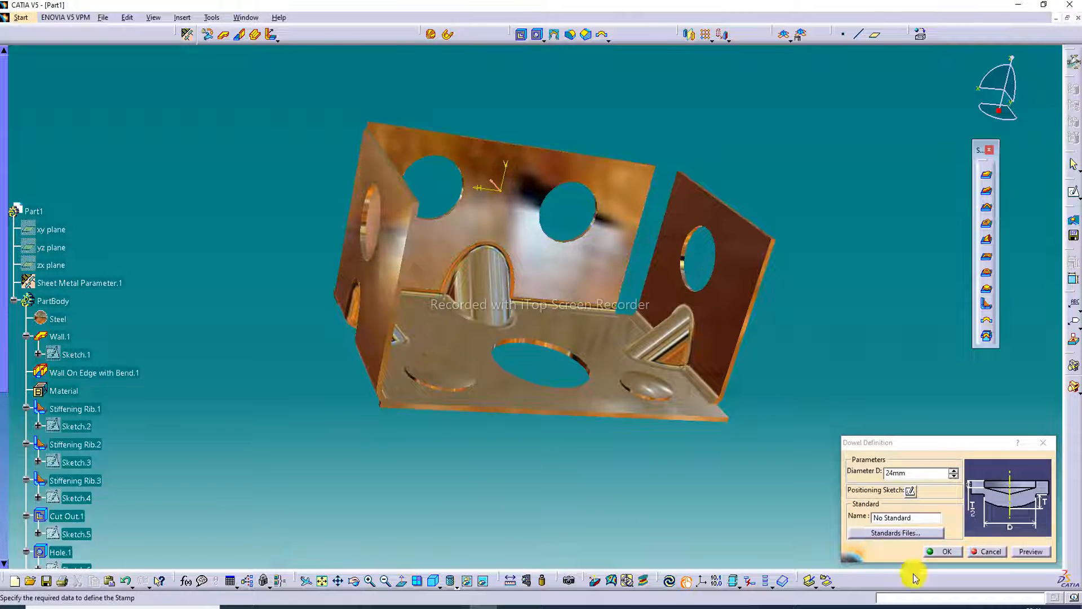
pyautogui.click(949, 552)
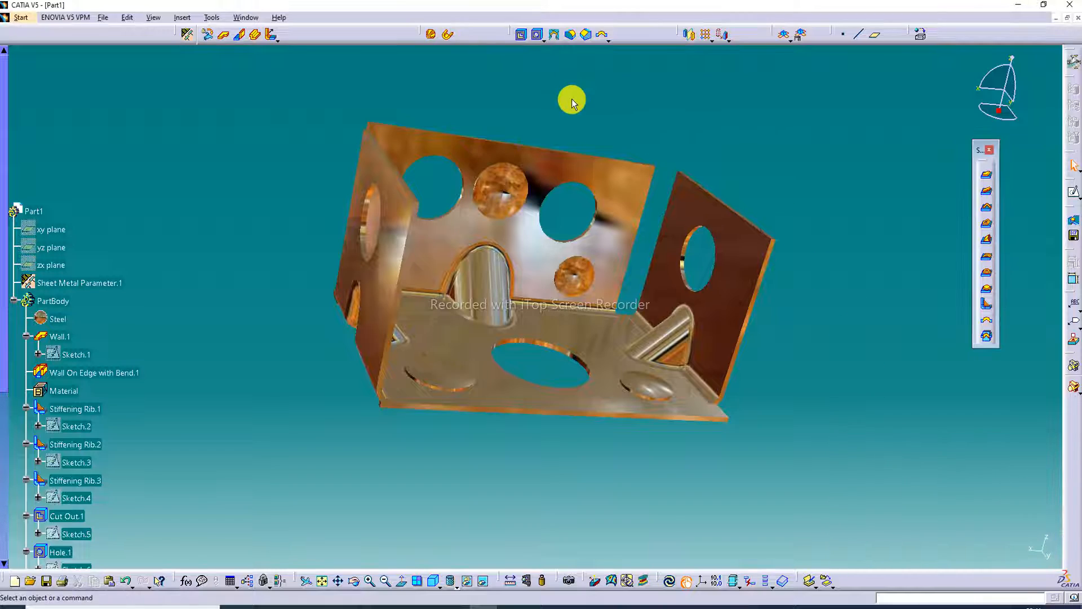
pyautogui.moveTo(571, 99); pyautogui.dragTo(515, 226, button='middle')
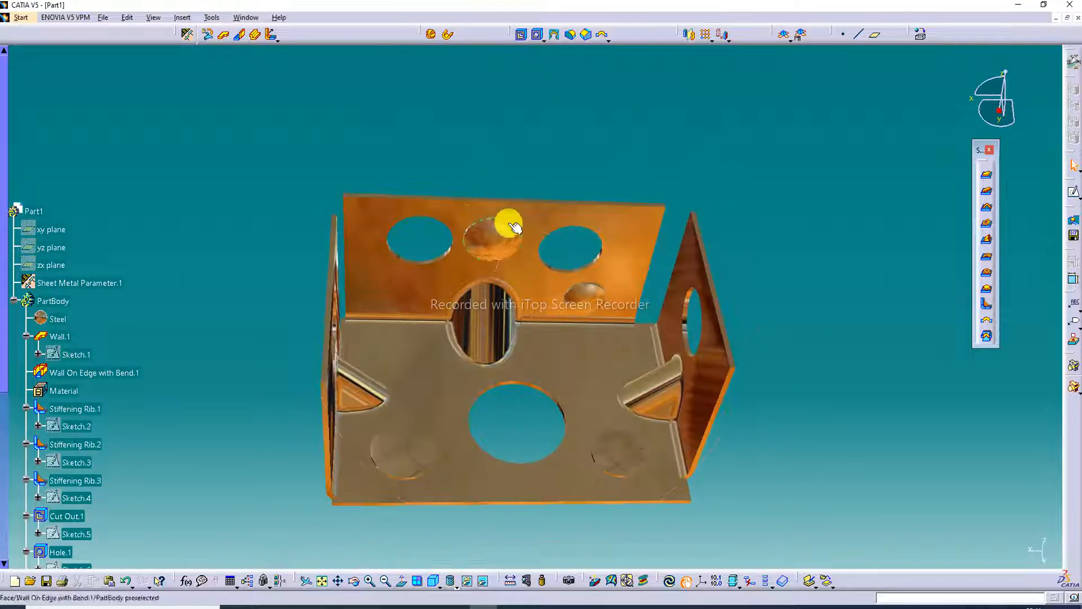
pyautogui.doubleClick(501, 232)
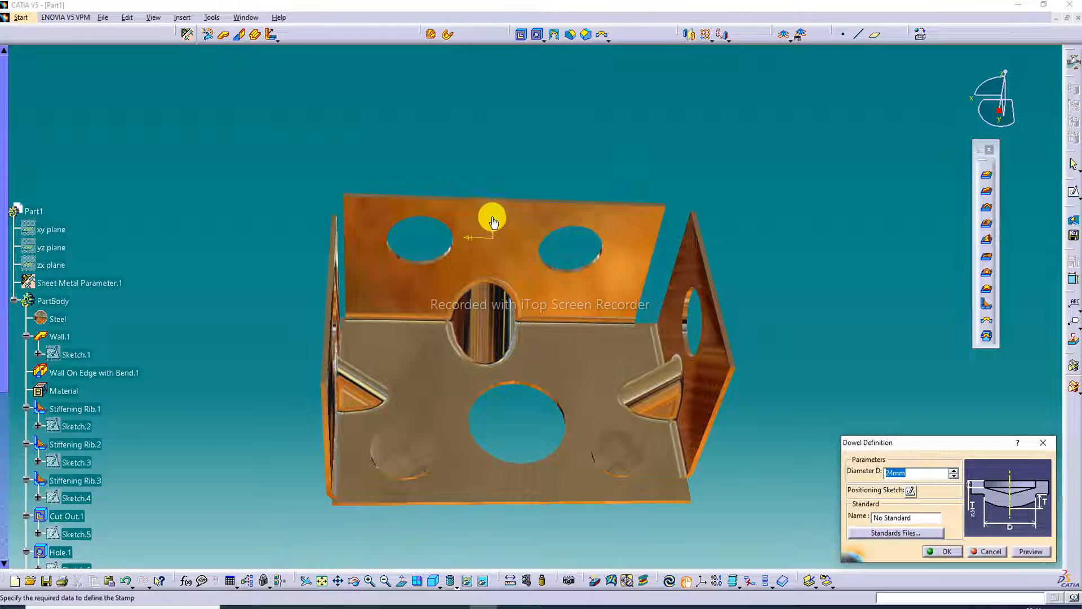
pyautogui.click(941, 551)
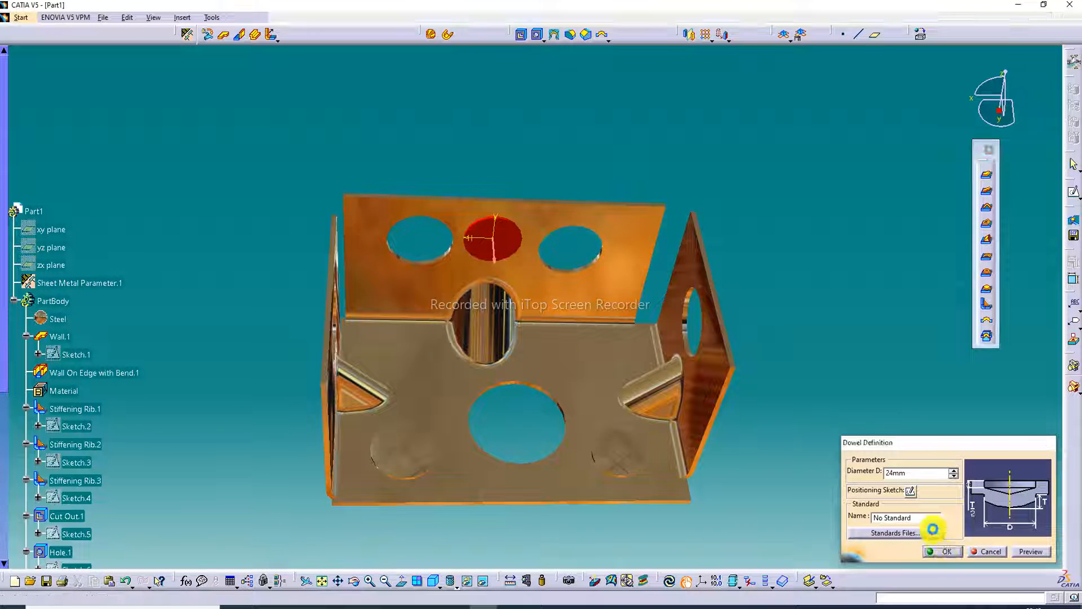
pyautogui.moveTo(562, 127); pyautogui.dragTo(565, 85, button='middle')
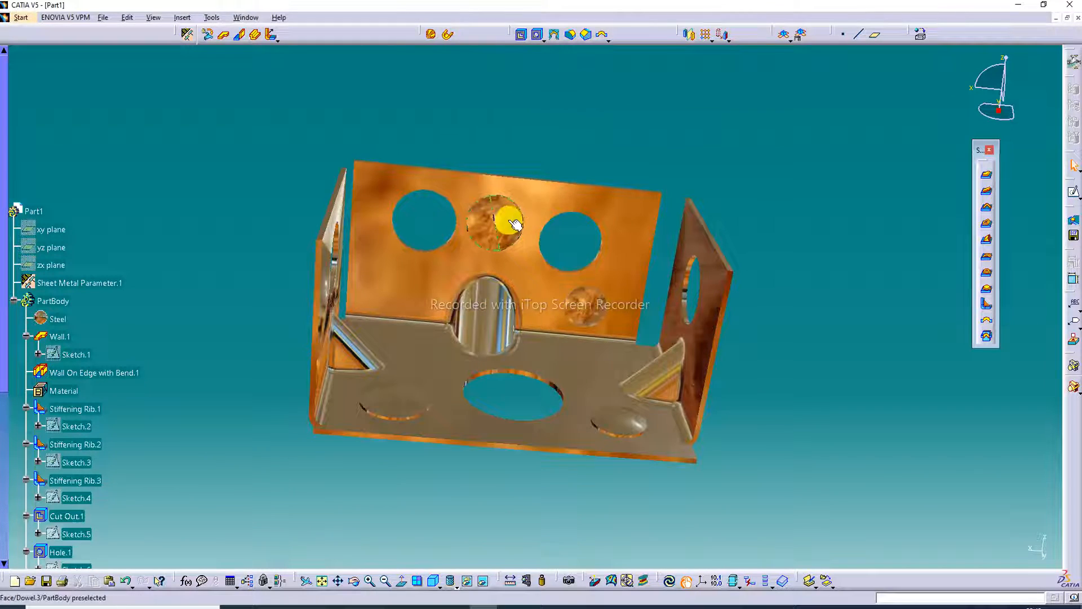
# - Set the isometric view and collapse the expanded wall, stiffening rib, cutout, hole and dowel branches of the specification tree
pyautogui.click(444, 577)
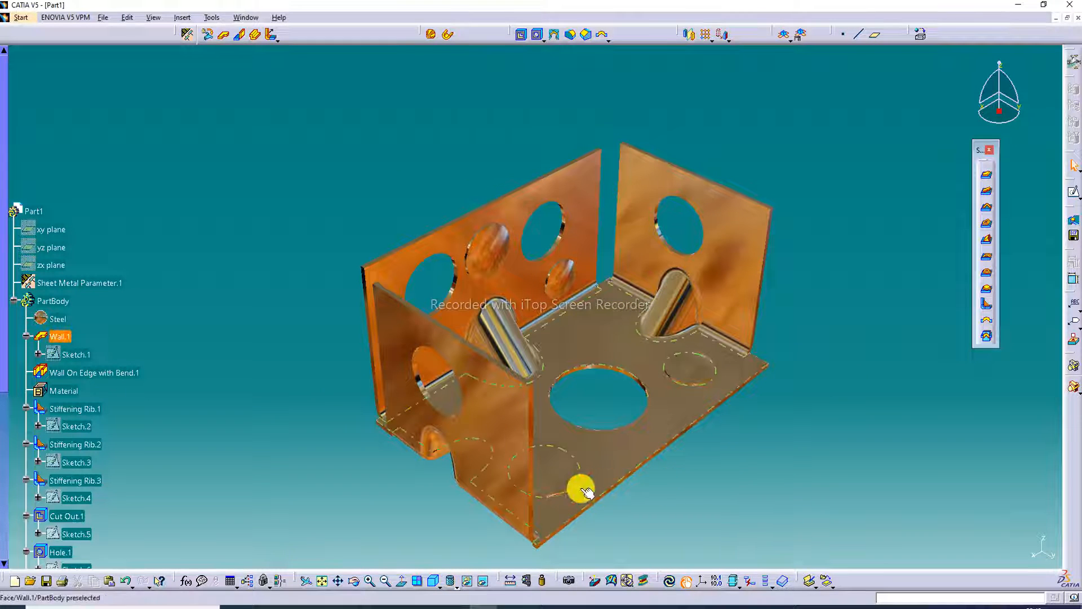
pyautogui.scroll(-4, 585, 491)
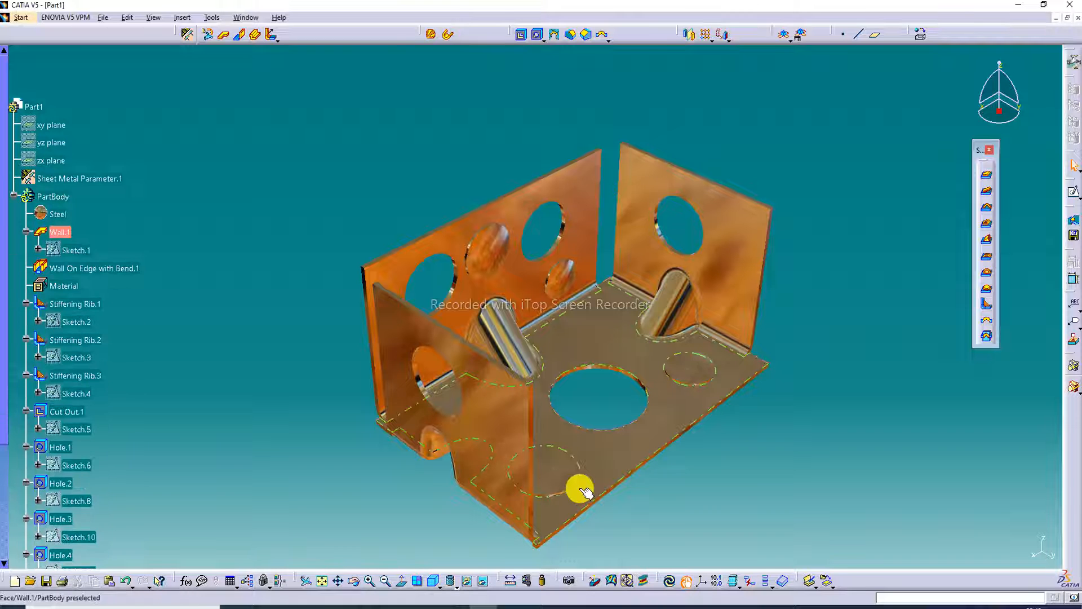
pyautogui.scroll(1, 585, 492)
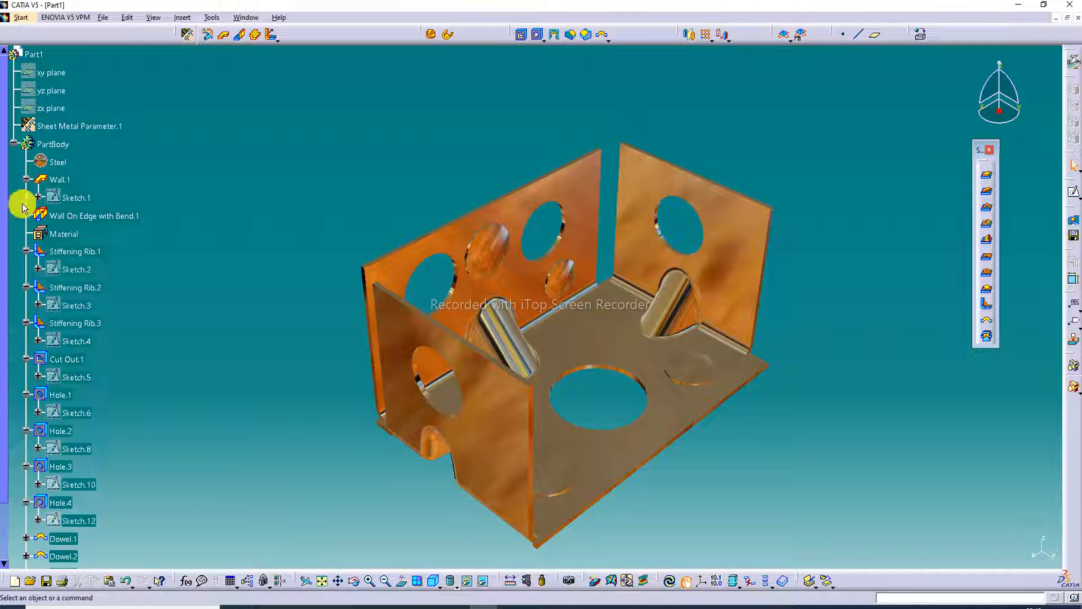
pyautogui.click(26, 180)
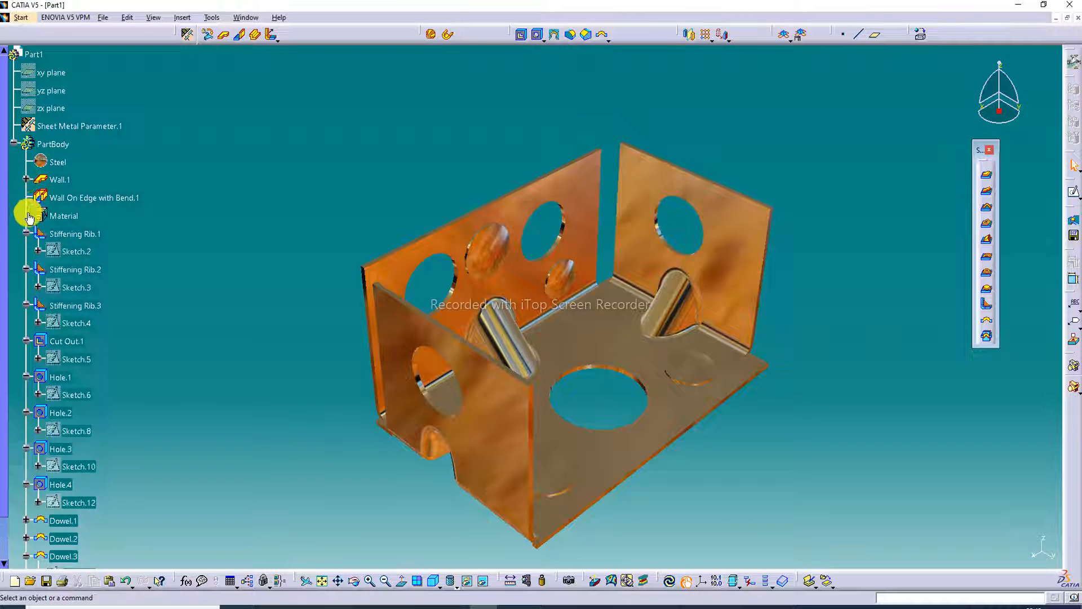
pyautogui.click(26, 233)
pyautogui.click(25, 251)
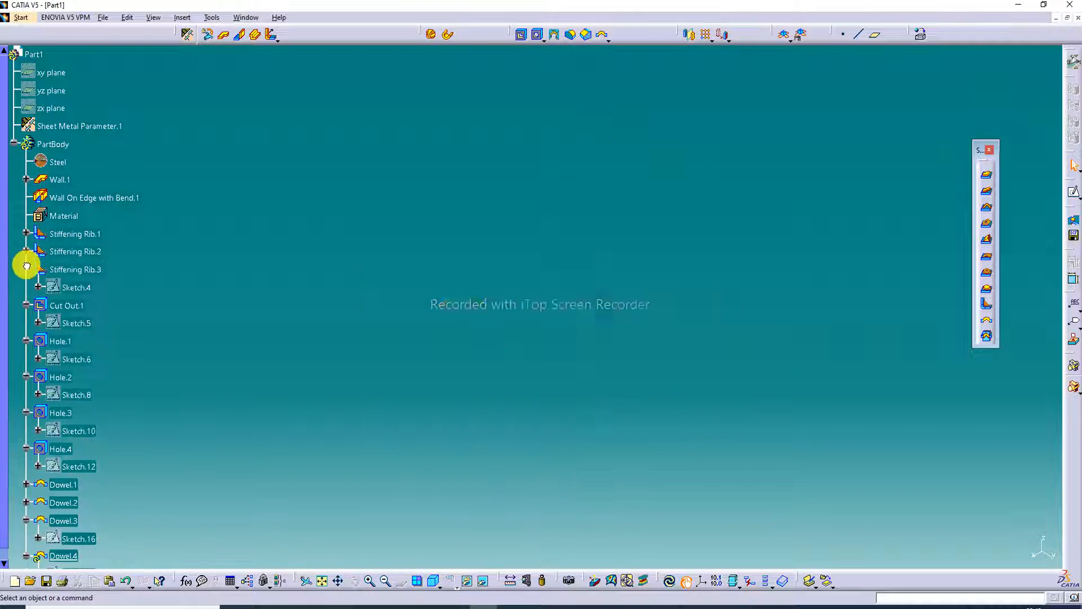
pyautogui.click(27, 272)
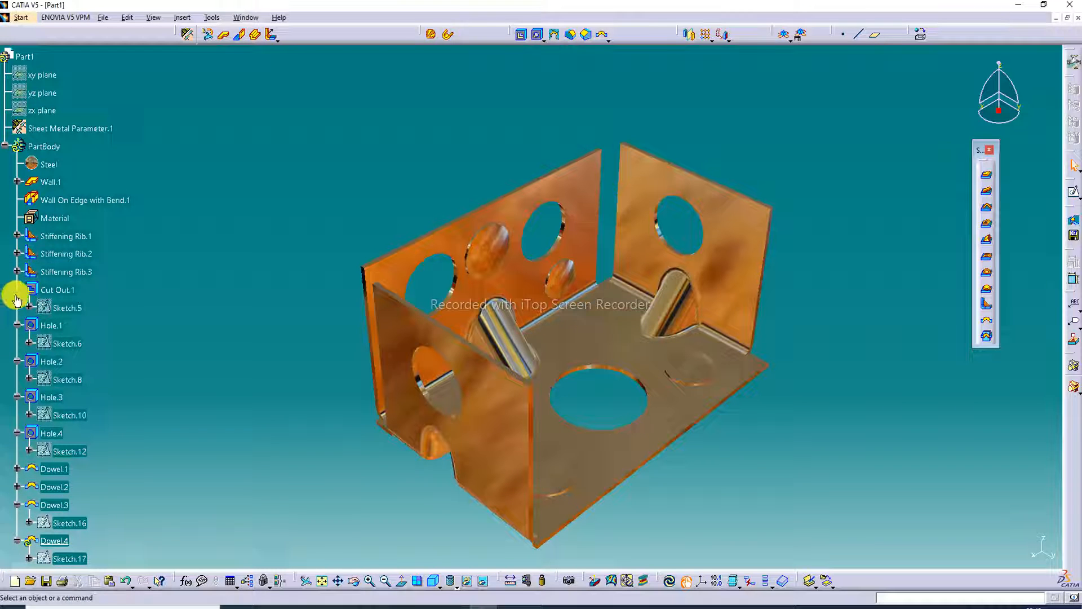
pyautogui.click(18, 325)
pyautogui.click(18, 290)
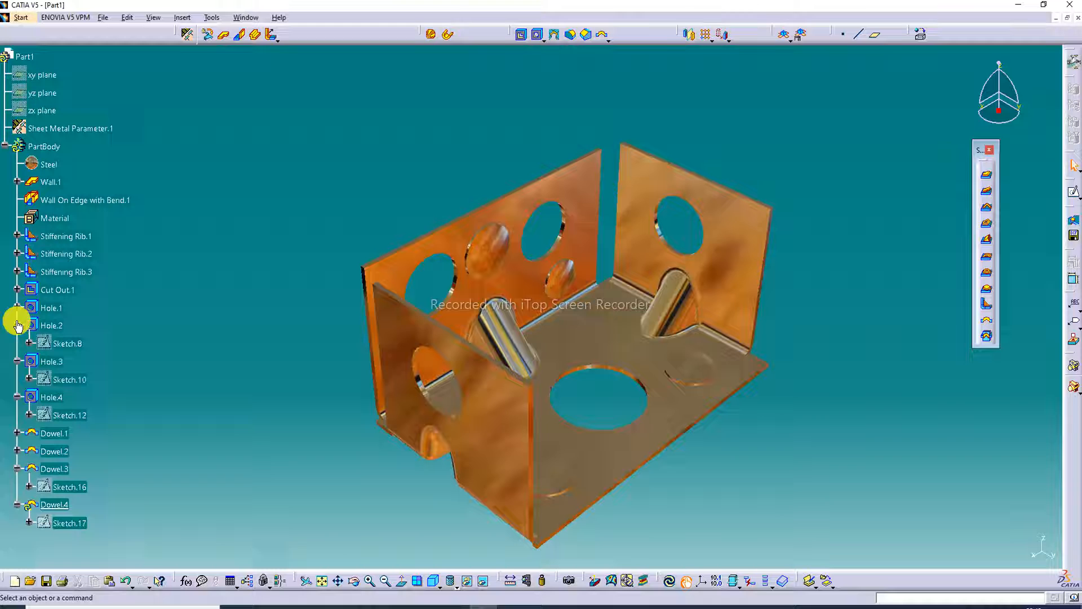
pyautogui.click(17, 468)
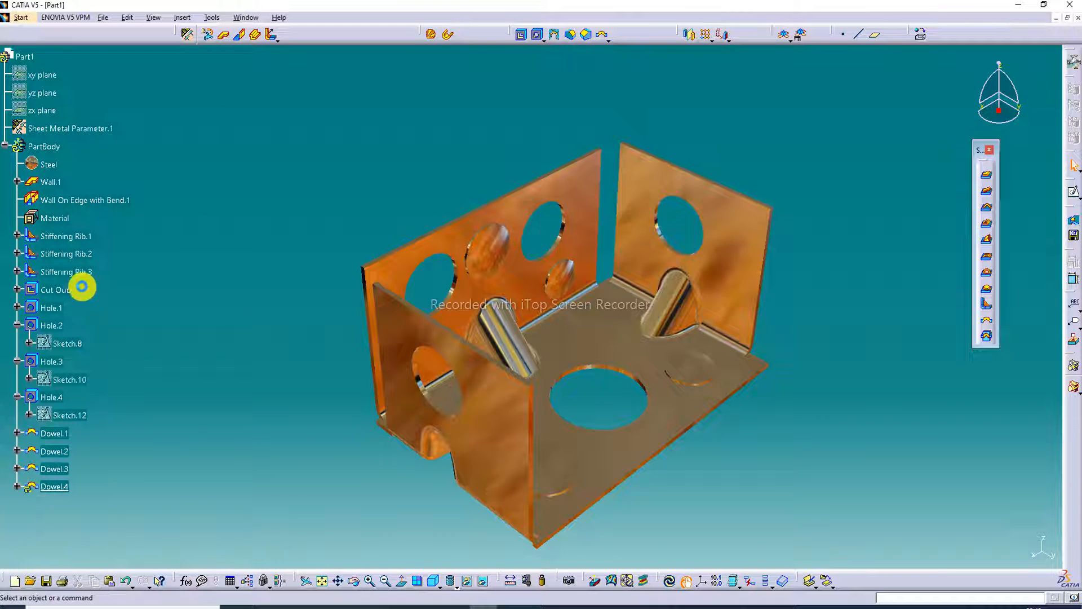
pyautogui.click(18, 362)
pyautogui.click(17, 325)
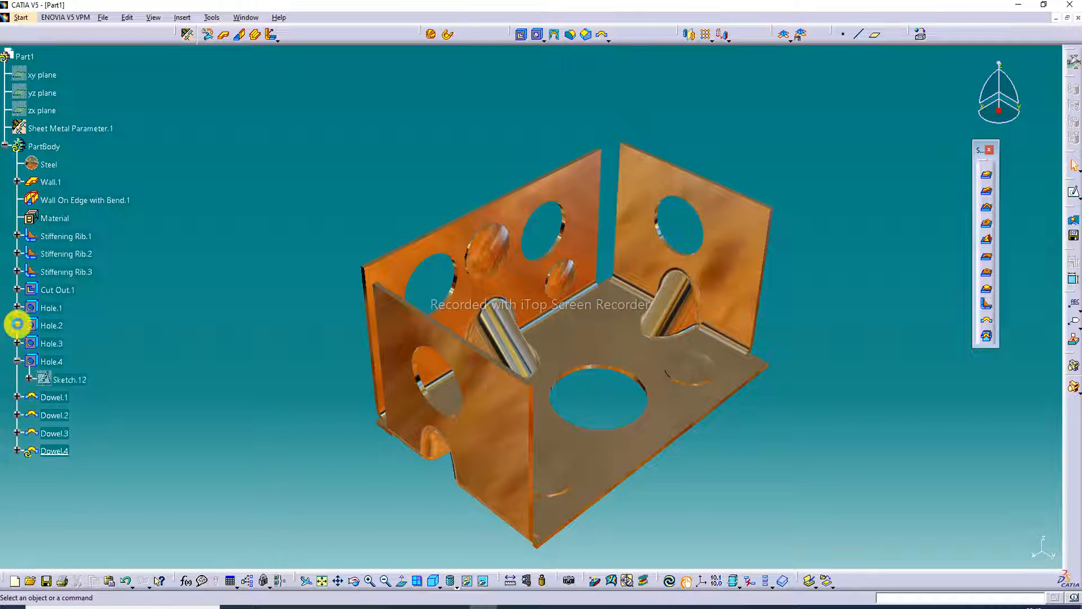
pyautogui.click(17, 361)
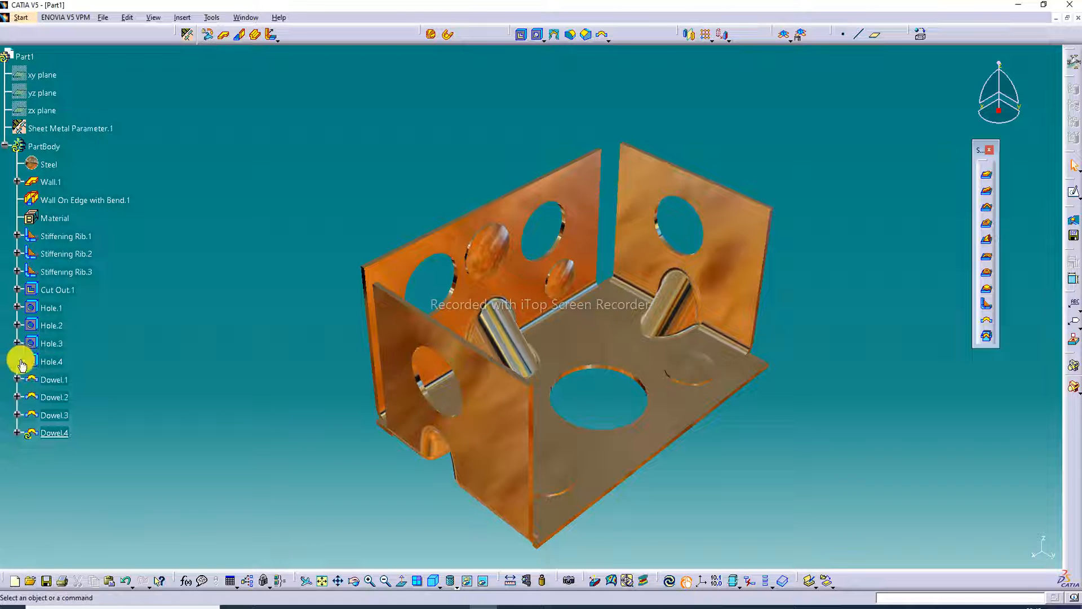
# - Examine the finished part as a whole and close up, including its bent walls, ribs, holes and dowel stamps
pyautogui.click(656, 222)
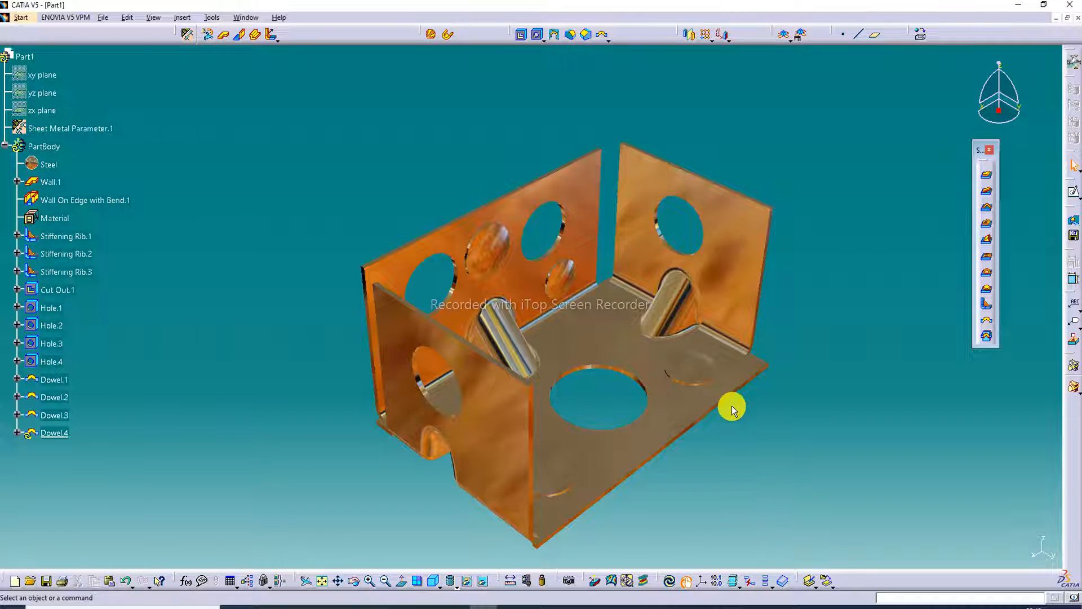
pyautogui.click(322, 580)
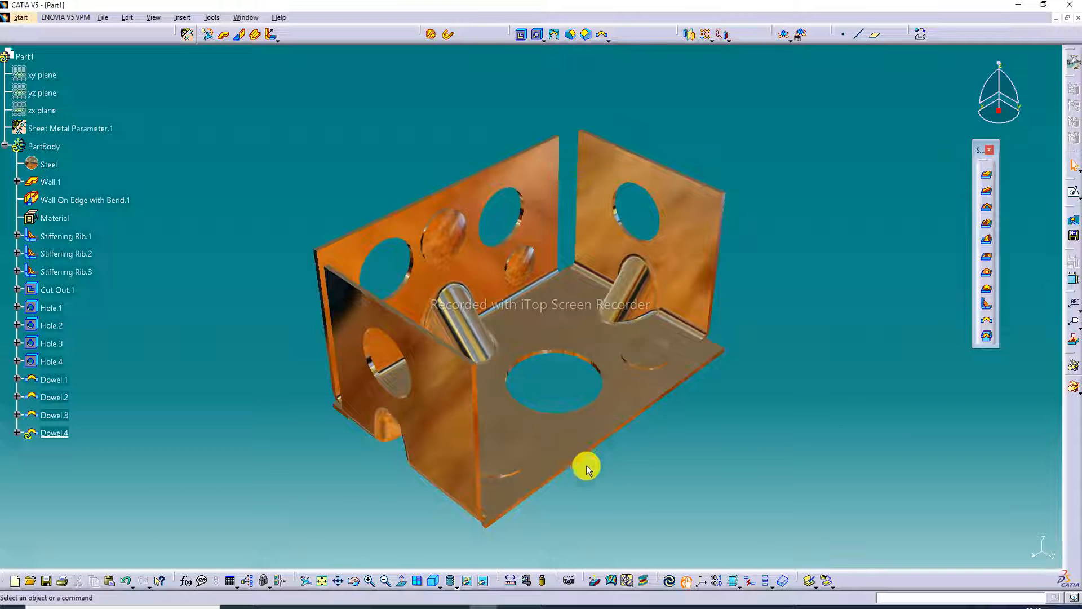
pyautogui.click(369, 581)
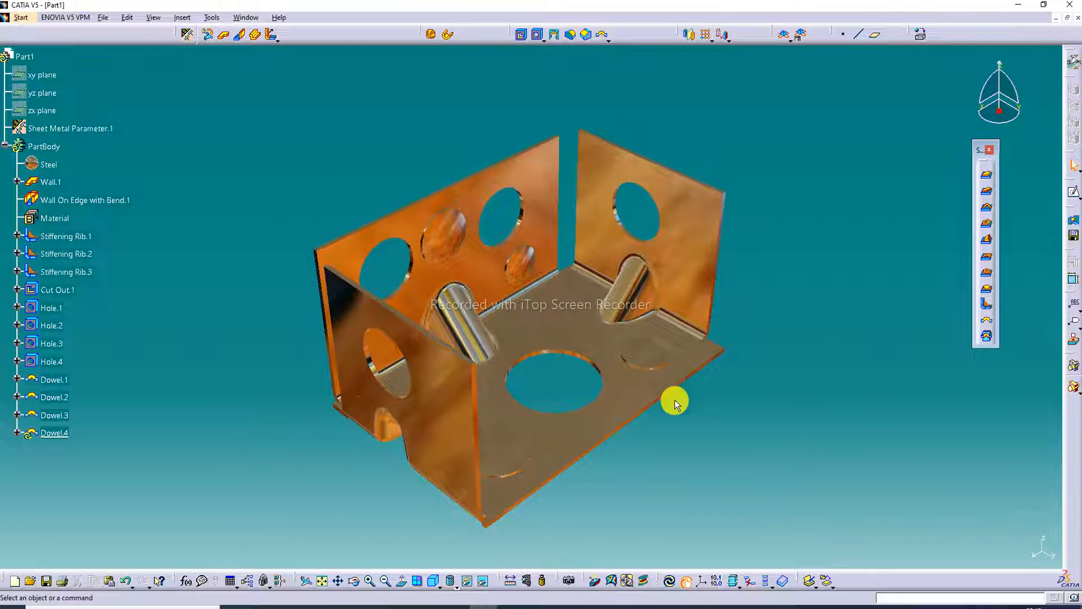
pyautogui.moveTo(553, 322); pyautogui.dragTo(560, 295, button='middle')
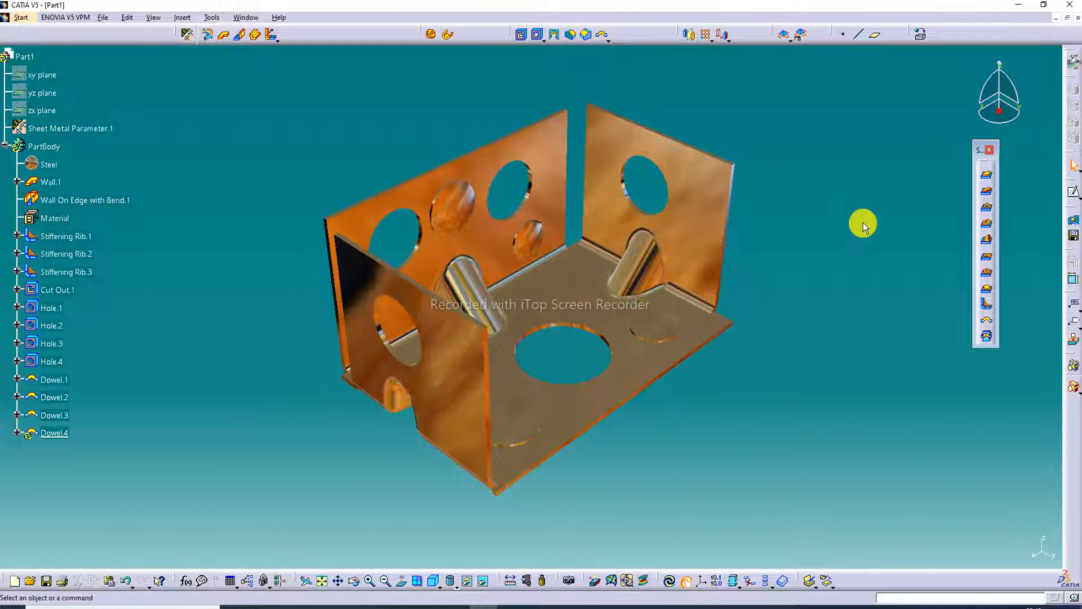
pyautogui.click(369, 580)
pyautogui.click(369, 580)
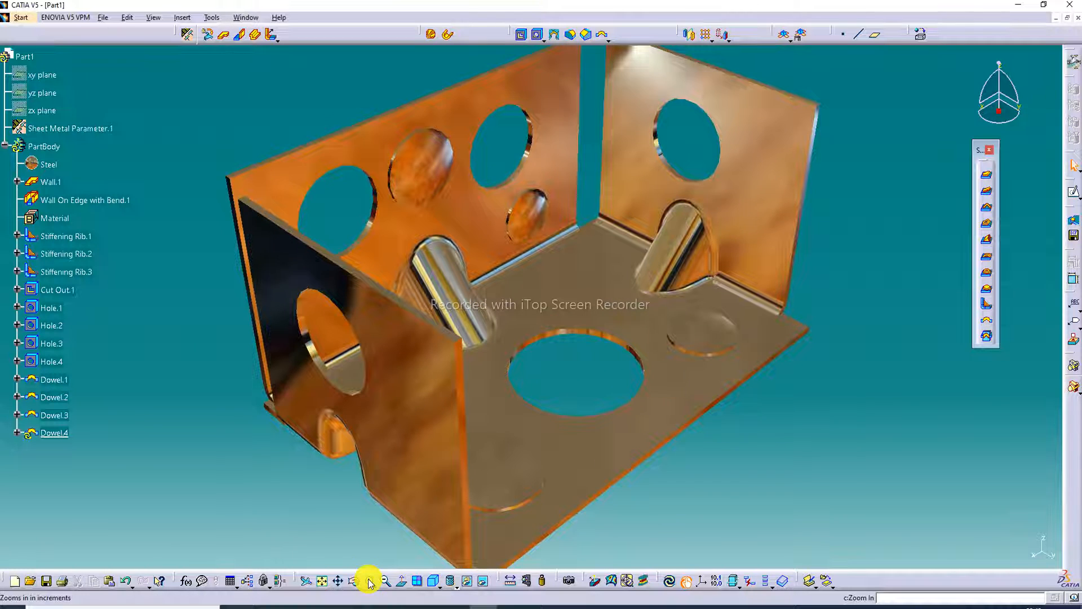
pyautogui.click(385, 580)
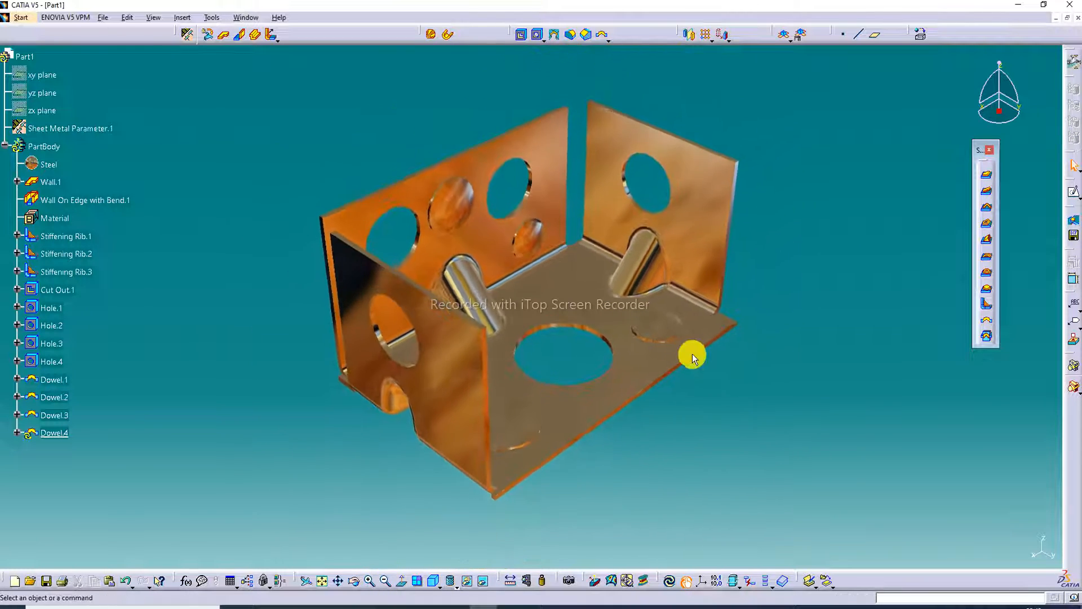